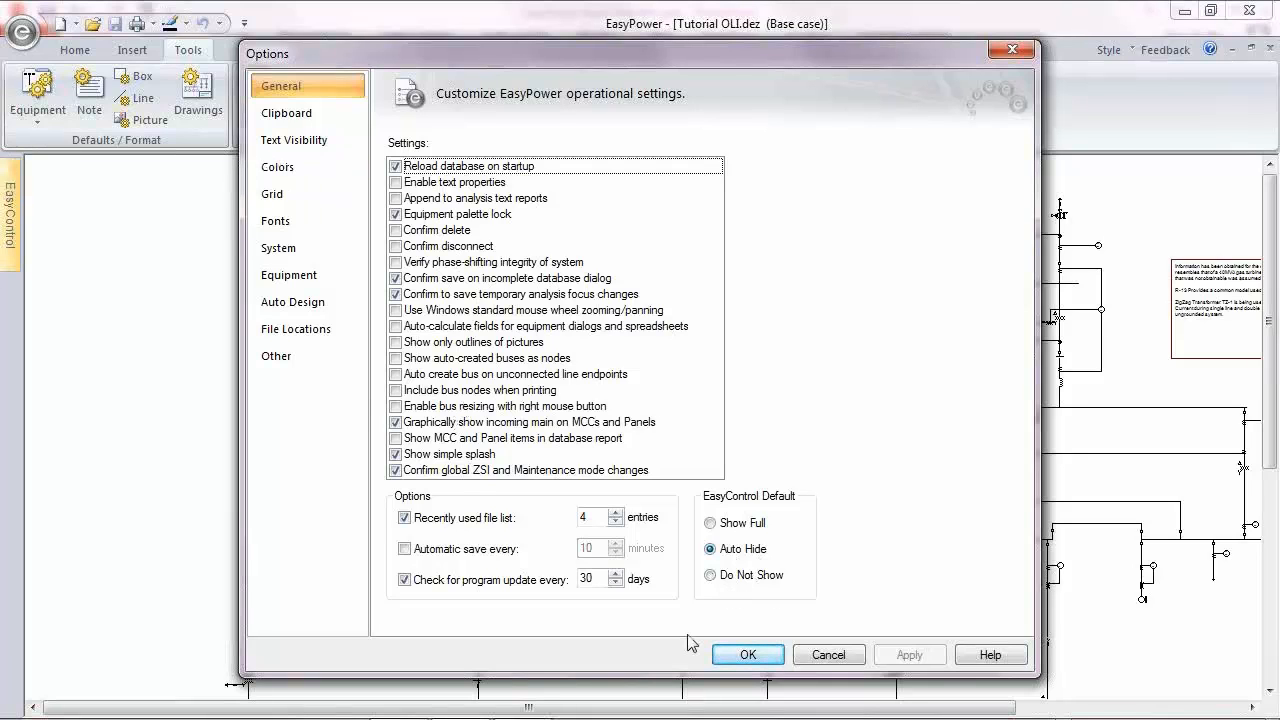
Step: Accept the general options and create a new drawing from the SWGR-1 bus with its R-41 and TX-5 feeder
{"action": "left_click", "coordinate": [750, 655]}
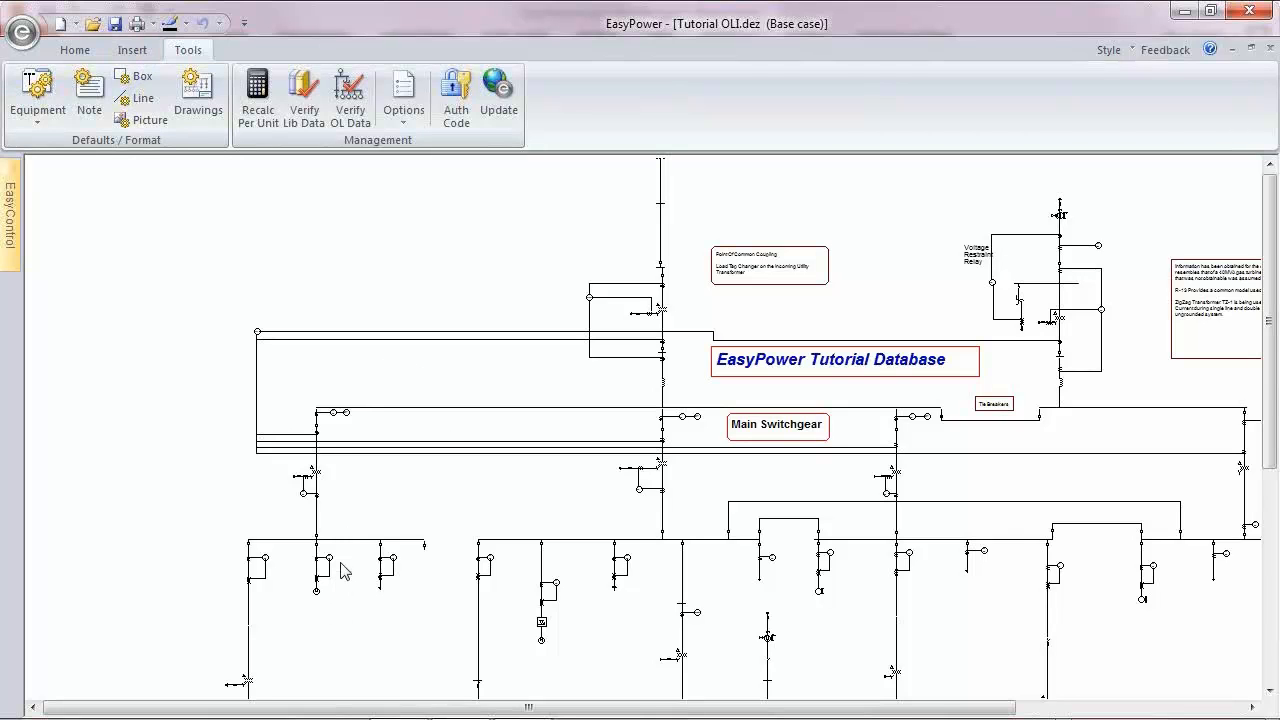
{"action": "scroll", "coordinate": [349, 590], "scroll_direction": "down", "scroll_amount": 5}
{"action": "scroll", "coordinate": [313, 432], "scroll_direction": "up", "scroll_amount": 2}
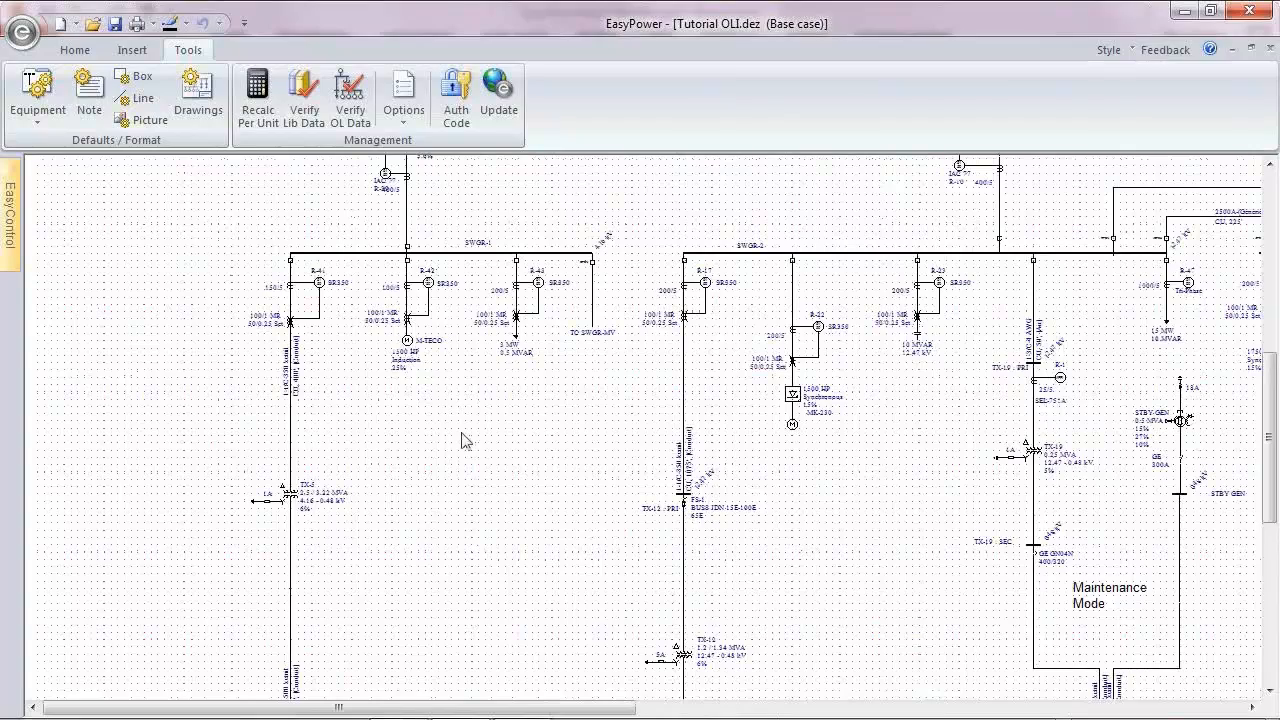
{"action": "scroll", "coordinate": [478, 405], "scroll_direction": "up", "scroll_amount": 1}
{"action": "scroll", "coordinate": [481, 362], "scroll_direction": "up", "scroll_amount": 1}
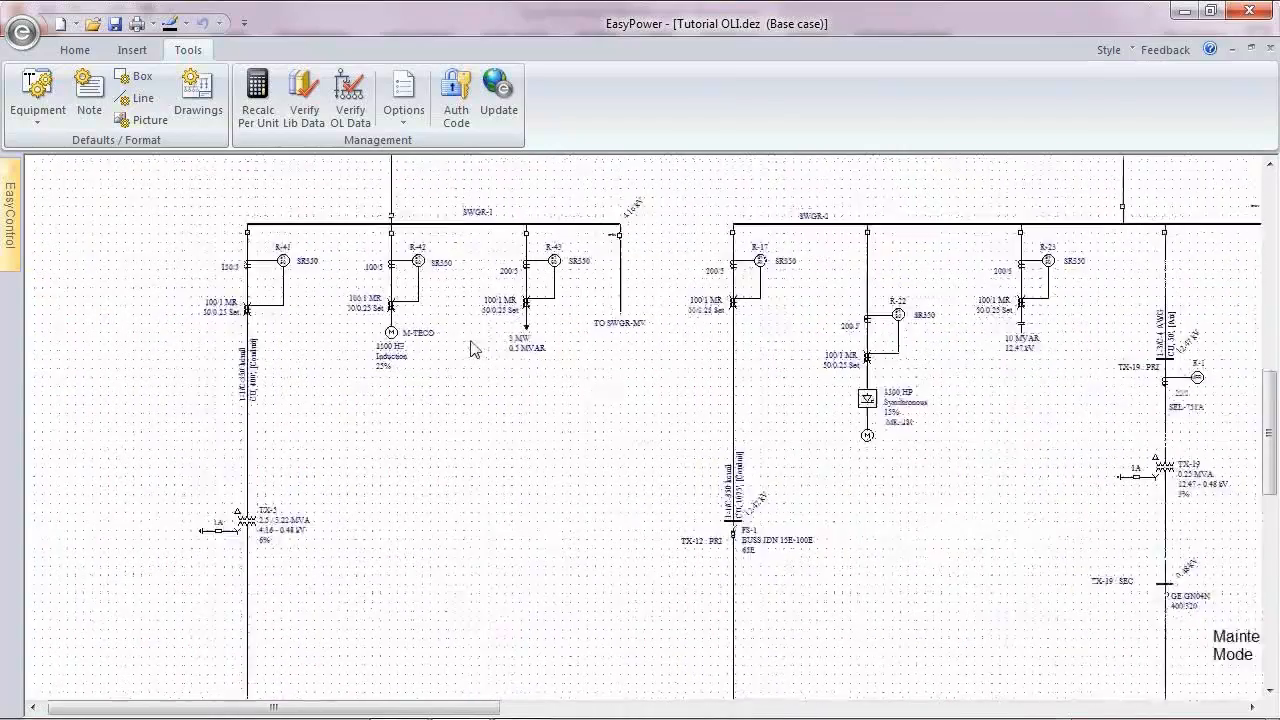
{"action": "left_click_drag", "start_coordinate": [118, 168], "coordinate": [307, 591]}
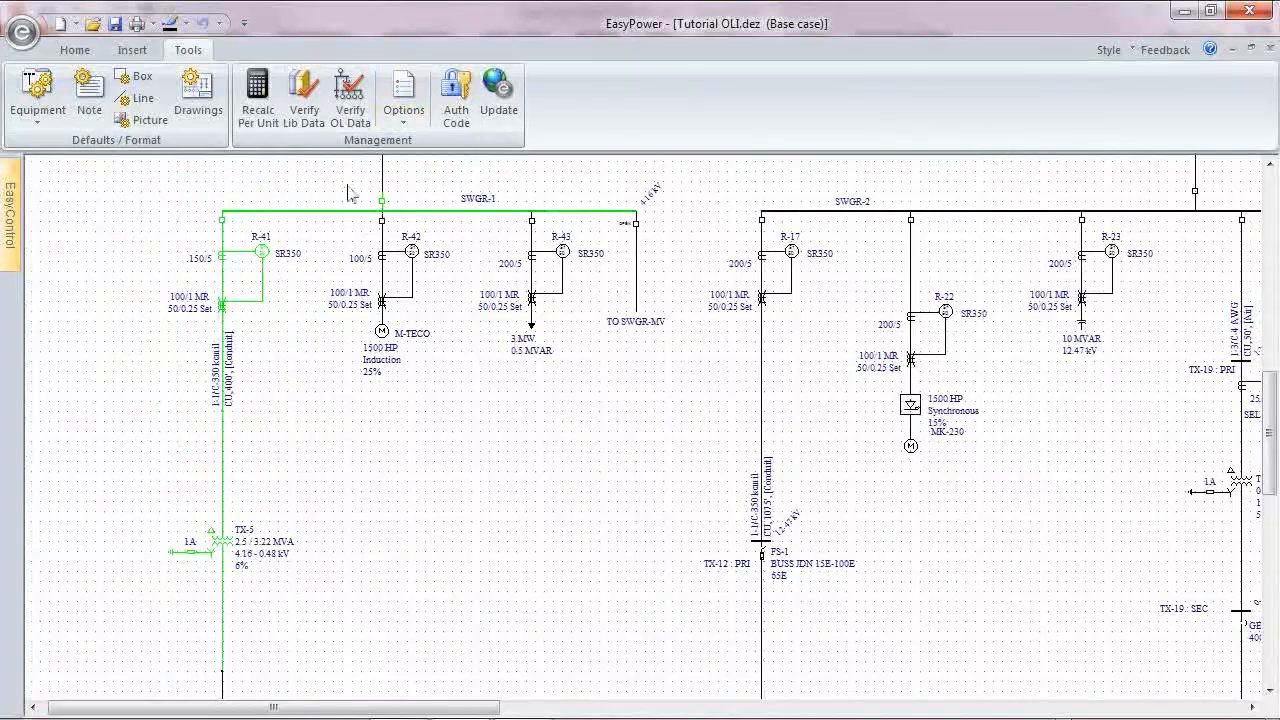
{"action": "mouse_move", "coordinate": [12, 214]}
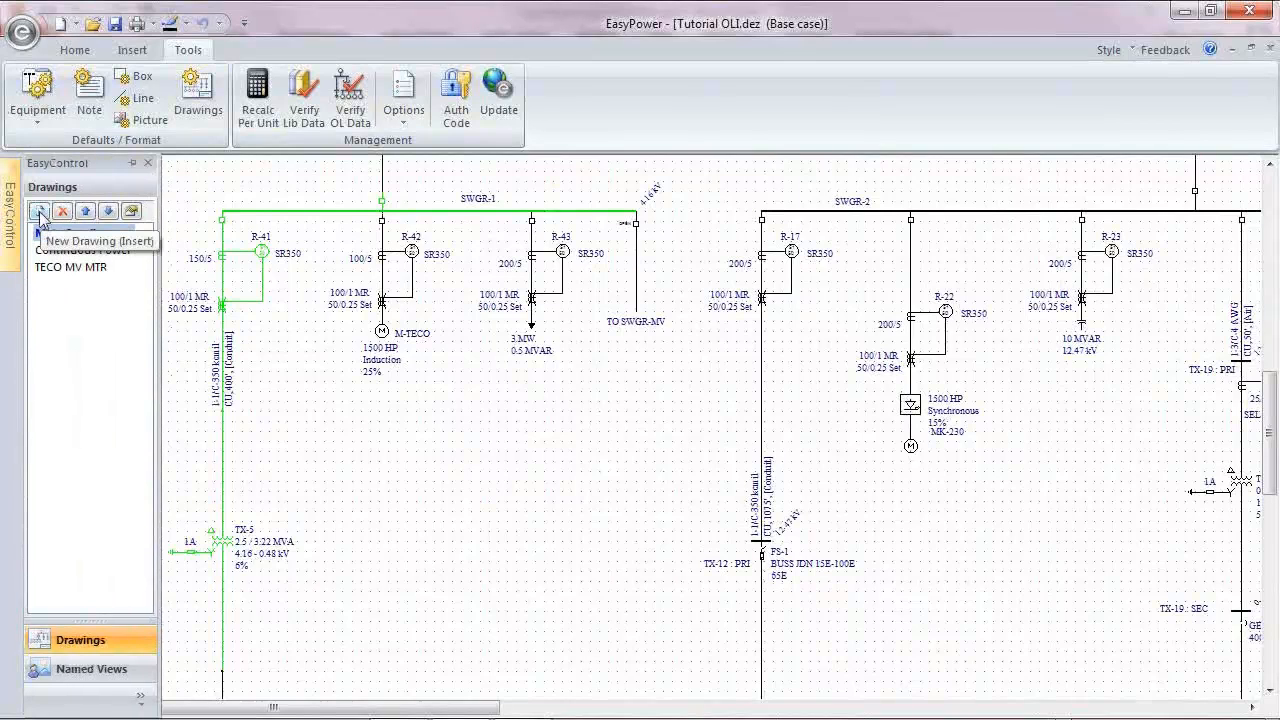
{"action": "left_click", "coordinate": [40, 211]}
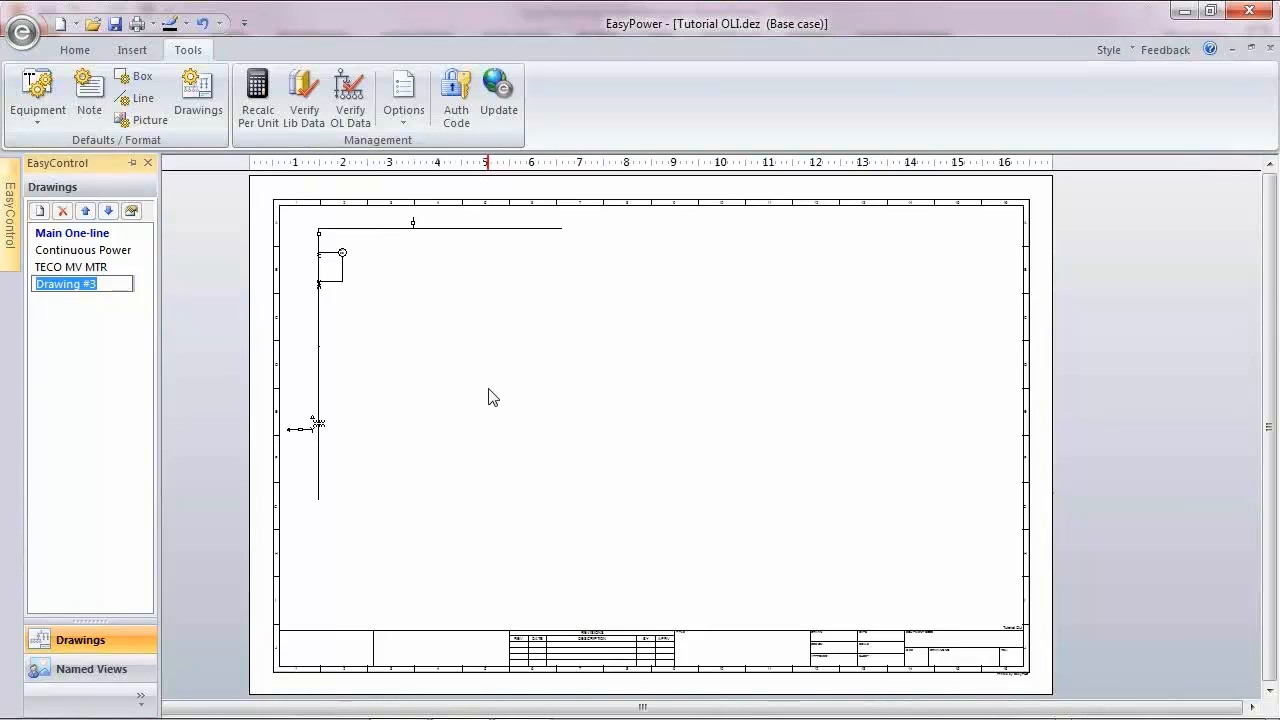
Step: Return to the Main One-line drawing and select the SWGR-2 bus with its R-17 feeder down through TX-12
{"action": "left_click", "coordinate": [60, 235]}
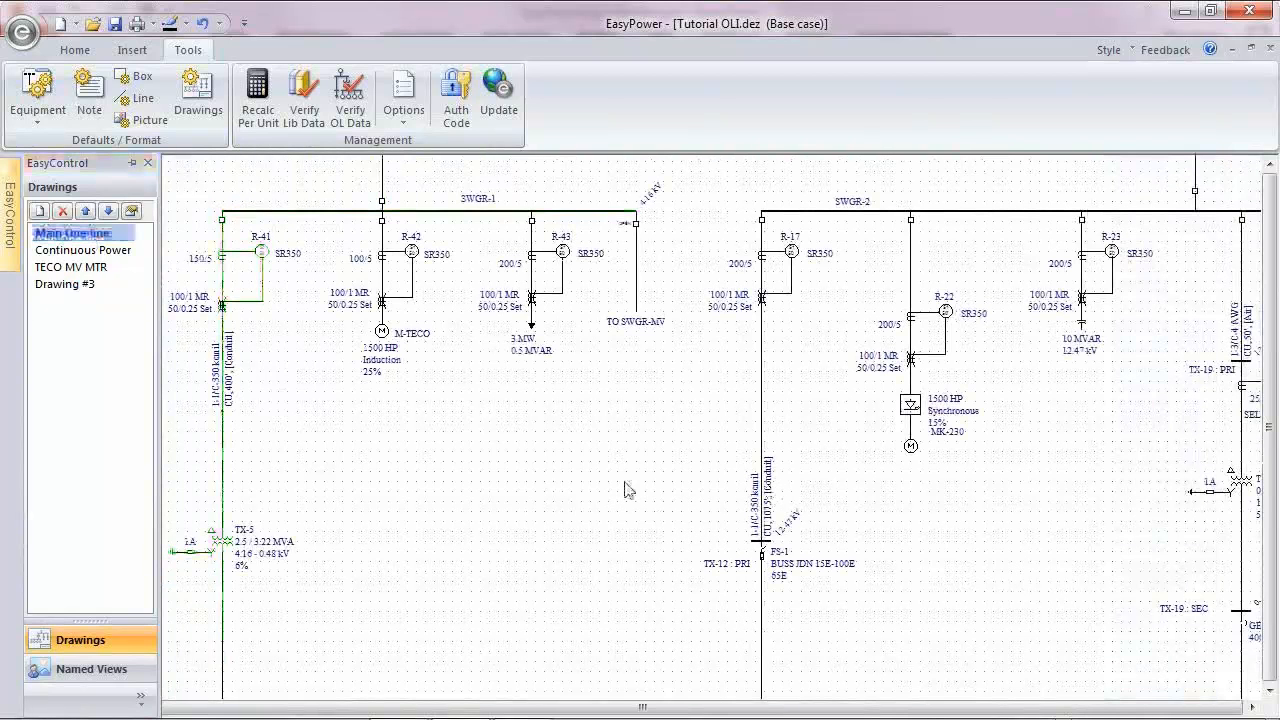
{"action": "scroll", "coordinate": [626, 490], "scroll_direction": "down", "scroll_amount": 2}
{"action": "scroll", "coordinate": [626, 490], "scroll_direction": "down", "scroll_amount": 2}
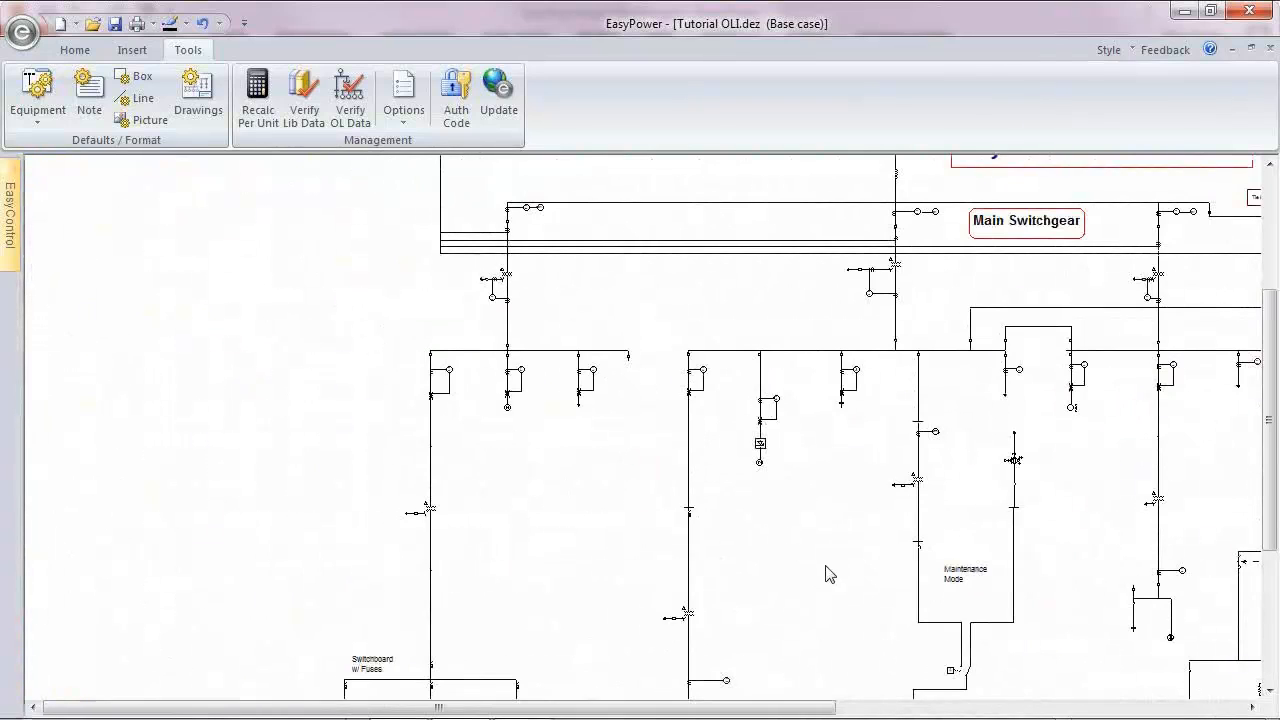
{"action": "left_click_drag", "start_coordinate": [817, 553], "coordinate": [528, 337]}
{"action": "left_click_drag", "start_coordinate": [640, 250], "coordinate": [690, 212]}
{"action": "left_click_drag", "start_coordinate": [389, 181], "coordinate": [754, 670]}
{"action": "left_click_drag", "start_coordinate": [709, 200], "coordinate": [730, 620]}
{"action": "left_click_drag", "start_coordinate": [541, 262], "coordinate": [586, 620]}
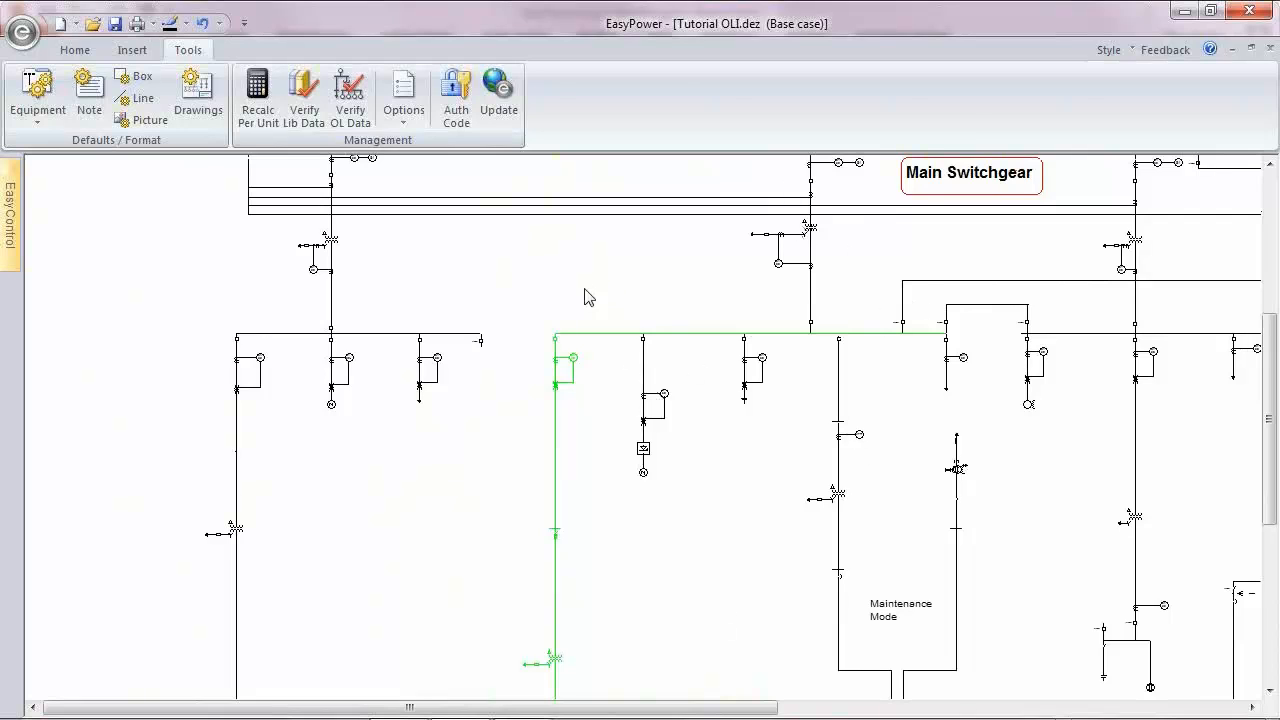
Step: Add the adjacent SWGR-2 feeders and the Maintenance Mode branch to the selection and create a new drawing from it
{"action": "left_click_drag", "start_coordinate": [586, 290], "coordinate": [780, 526]}
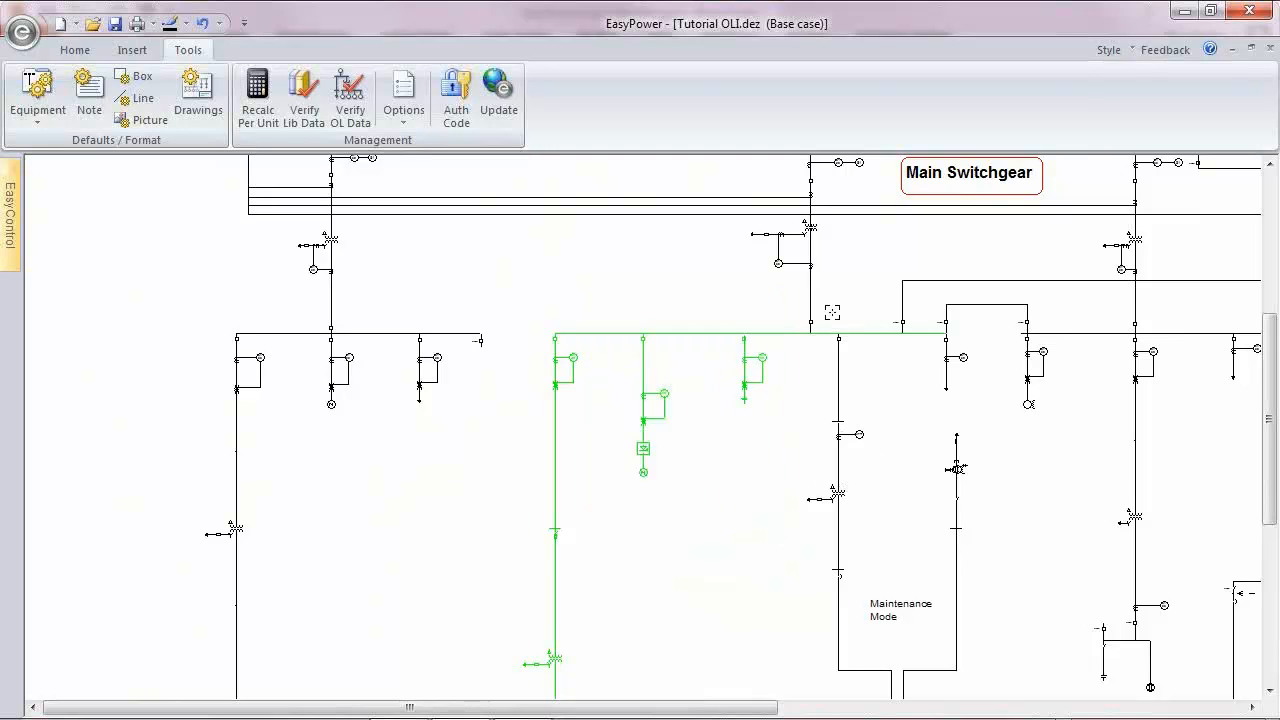
{"action": "left_click_drag", "start_coordinate": [832, 313], "coordinate": [890, 700]}
{"action": "left_click_drag", "start_coordinate": [974, 657], "coordinate": [946, 560]}
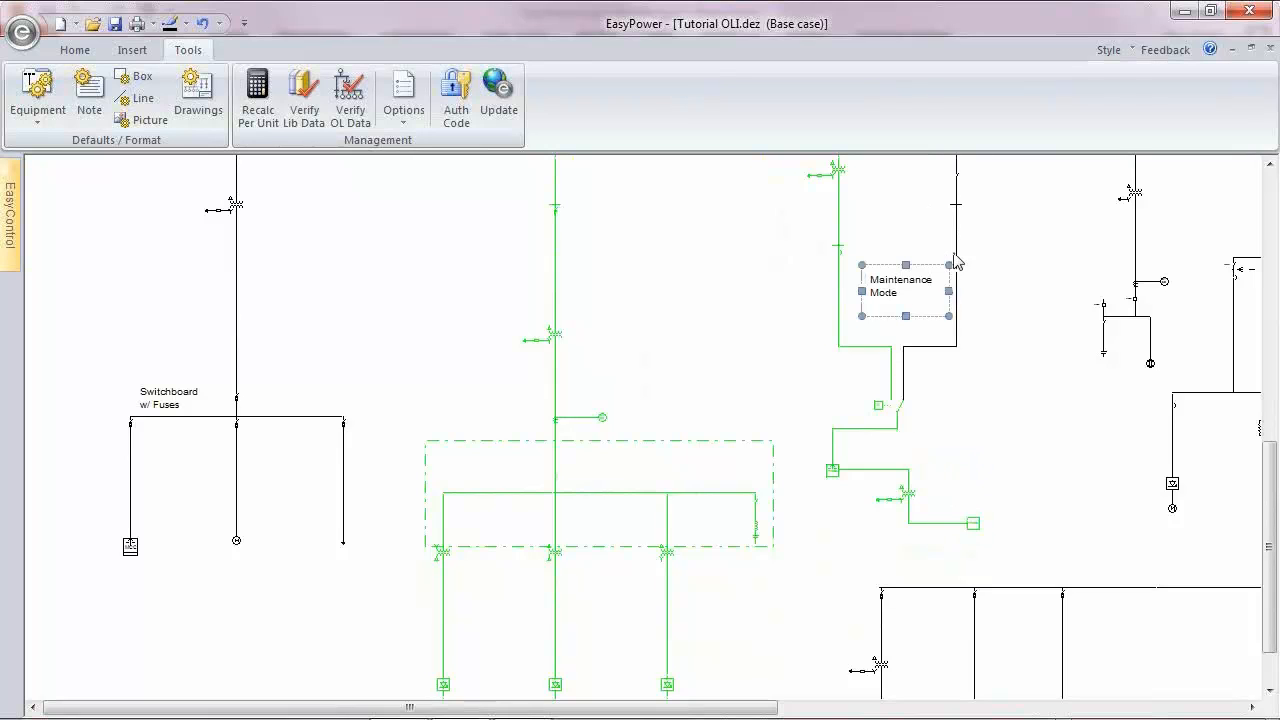
{"action": "left_click_drag", "start_coordinate": [956, 256], "coordinate": [834, 446]}
{"action": "left_click_drag", "start_coordinate": [755, 290], "coordinate": [851, 579]}
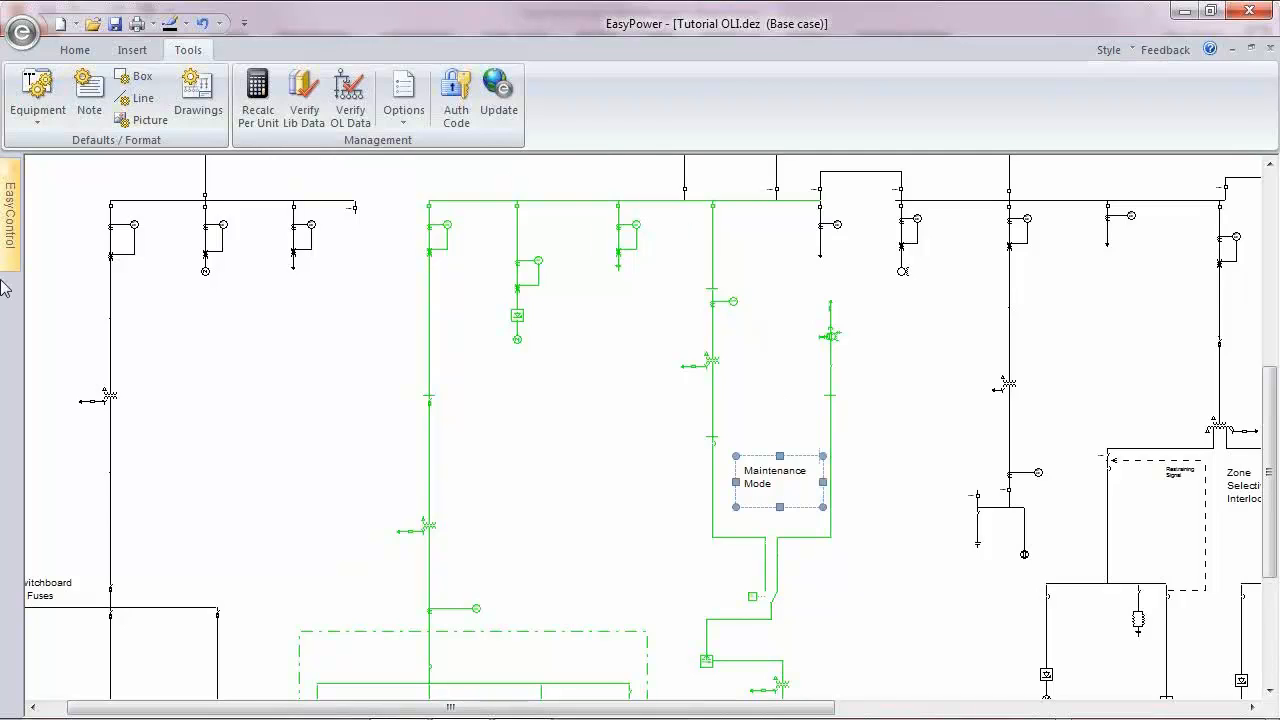
{"action": "mouse_move", "coordinate": [12, 212]}
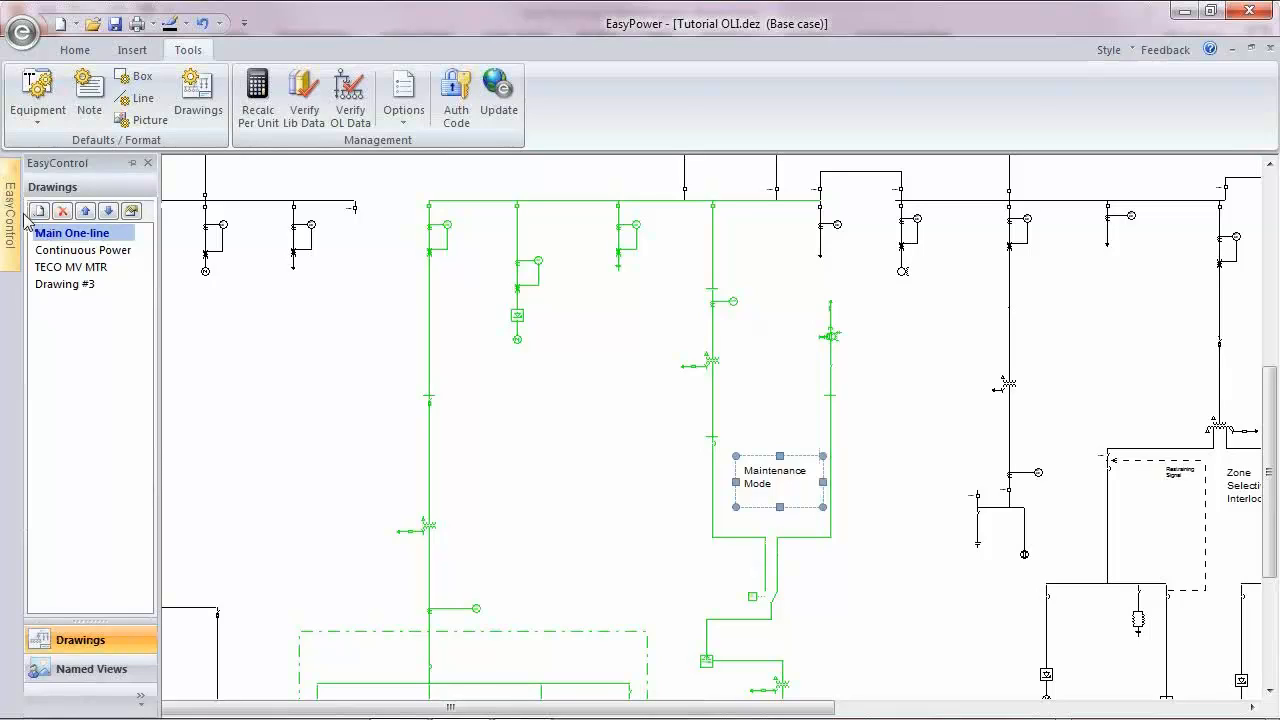
{"action": "left_click", "coordinate": [38, 212]}
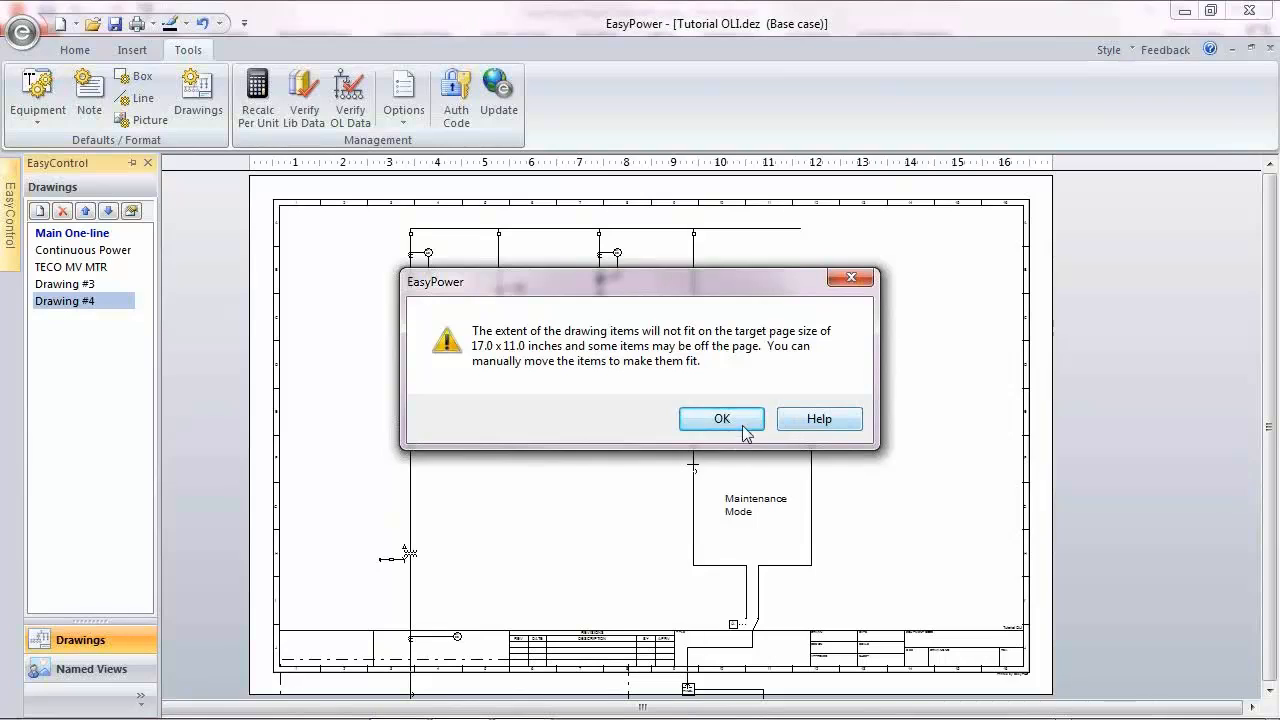
{"action": "left_click", "coordinate": [722, 420]}
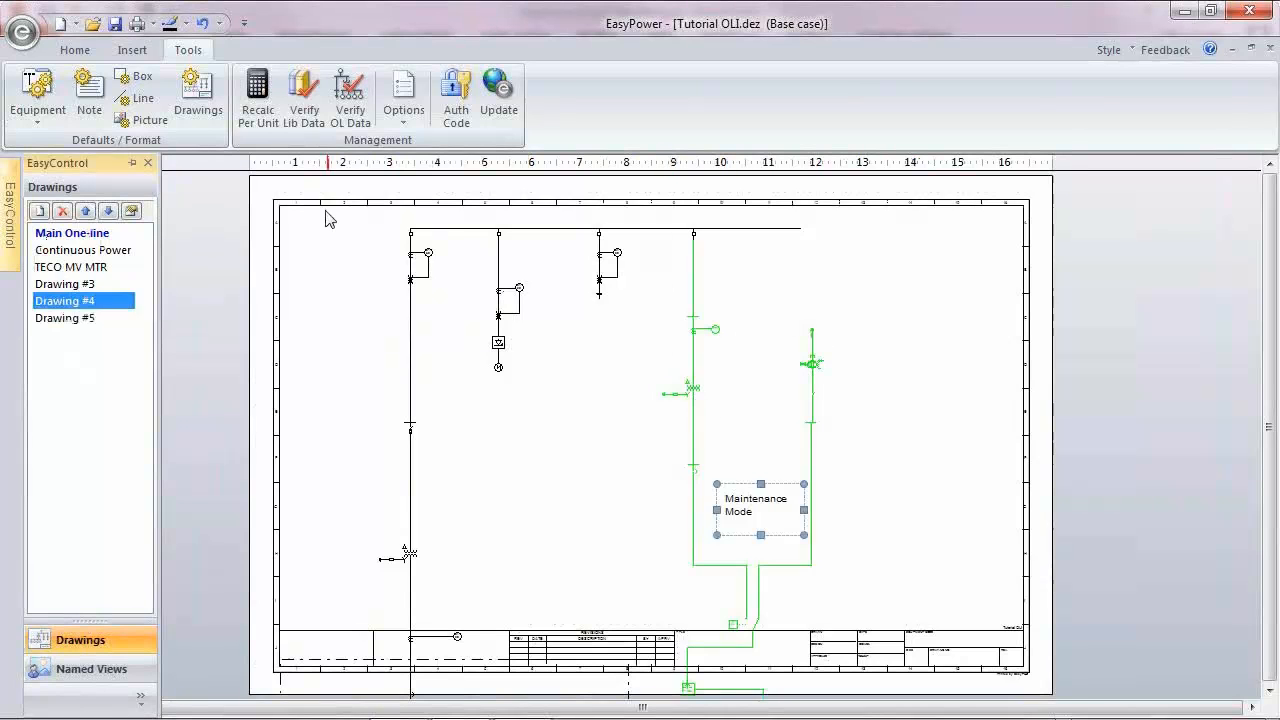
Step: Create another new drawing from the bus and its first three feeders in the upper part of this page
{"action": "mouse_move", "coordinate": [325, 210]}
{"action": "left_mouse_down"}
{"action": "mouse_move", "coordinate": [846, 234]}
{"action": "mouse_move", "coordinate": [593, 352]}
{"action": "mouse_move", "coordinate": [329, 214]}
{"action": "mouse_move", "coordinate": [634, 369]}
{"action": "mouse_move", "coordinate": [641, 391]}
{"action": "left_mouse_up"}
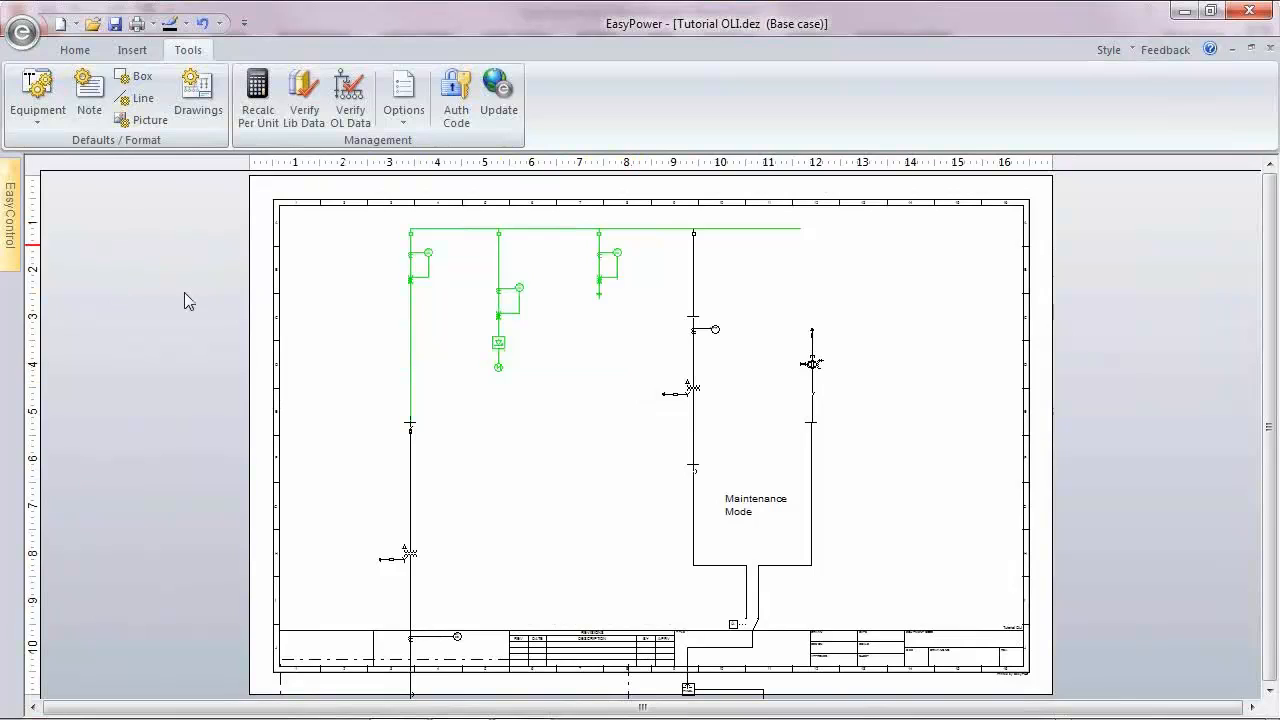
{"action": "mouse_move", "coordinate": [10, 214]}
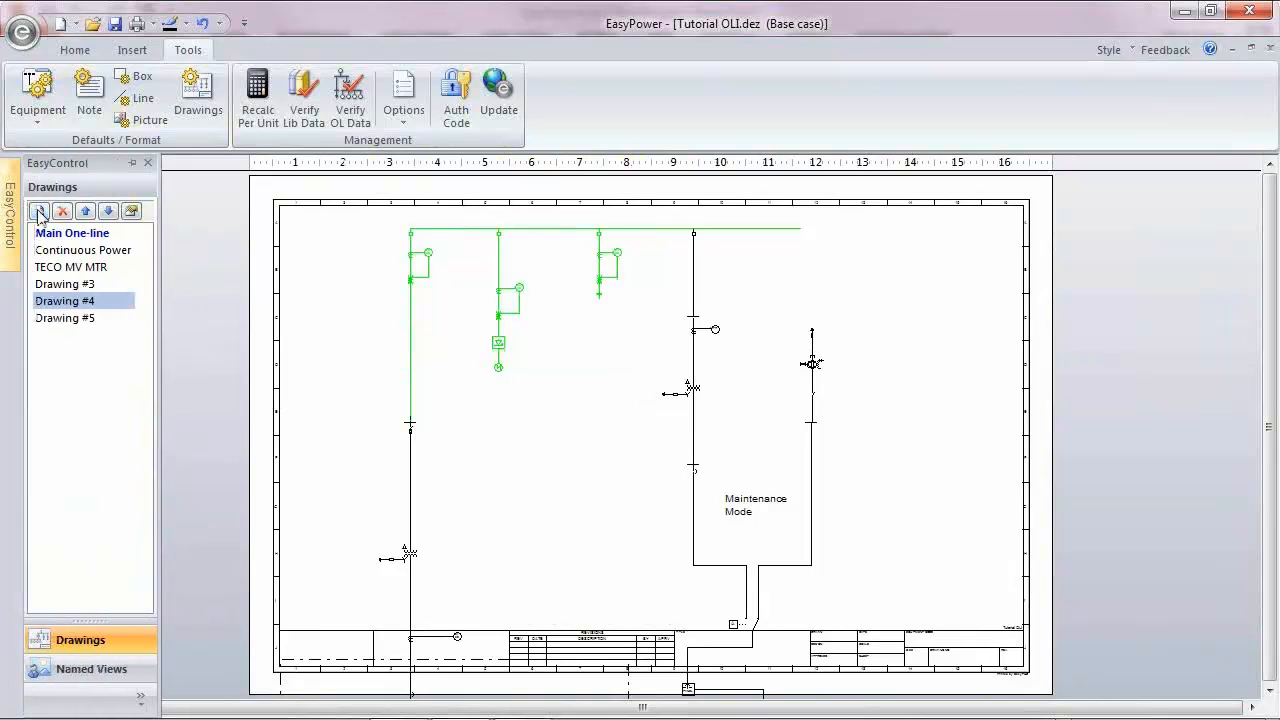
{"action": "left_click", "coordinate": [39, 211]}
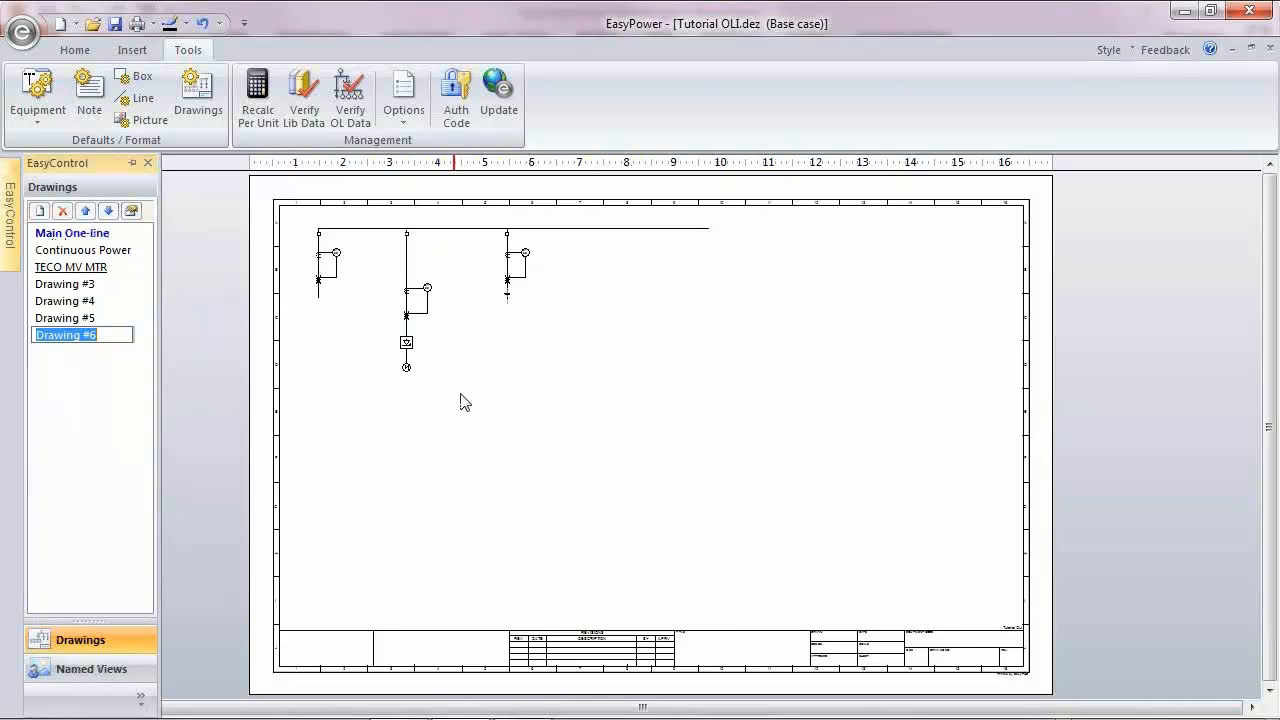
Step: Insert the schedule for the selected bus and position it just above the title block
{"action": "left_click", "coordinate": [460, 230]}
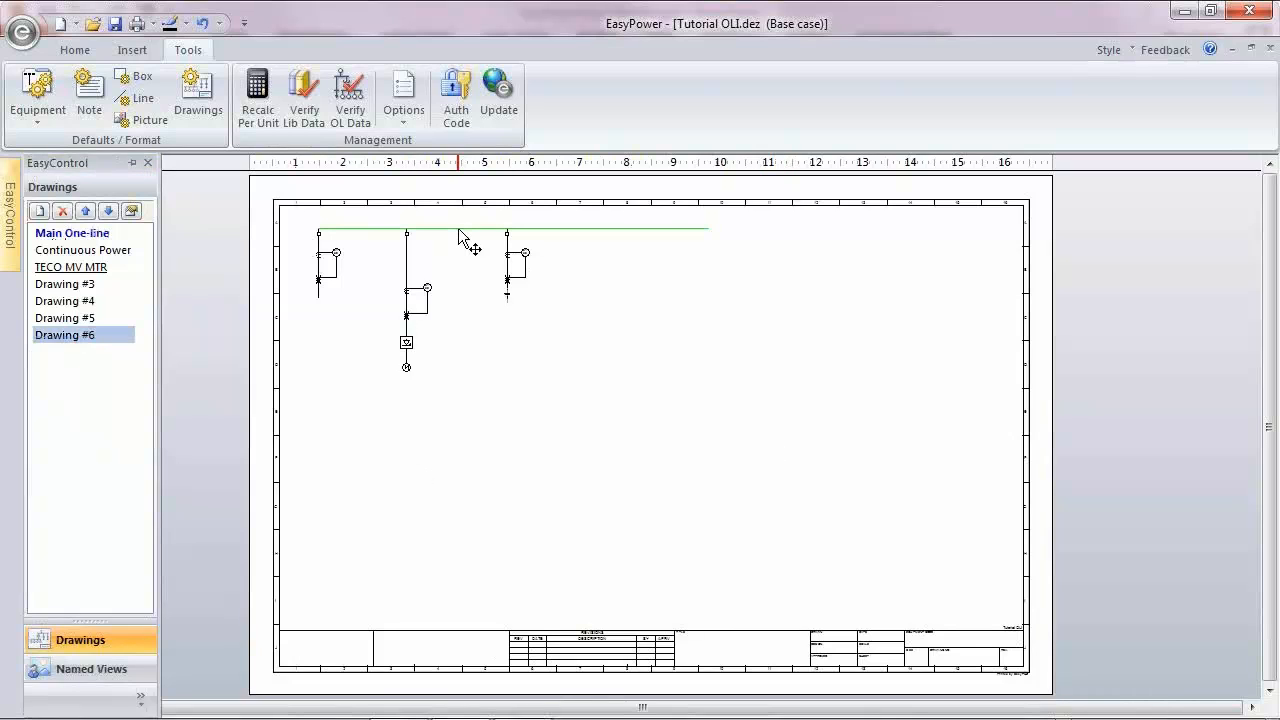
{"action": "right_click", "coordinate": [459, 231]}
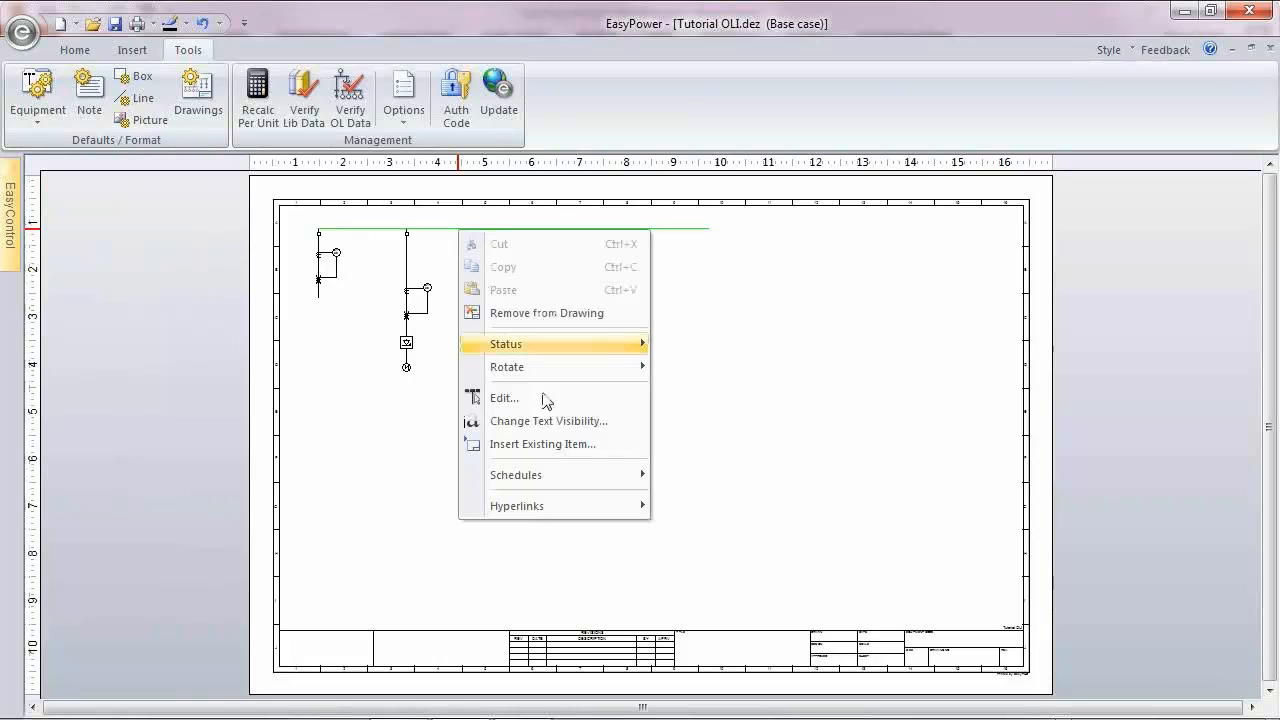
{"action": "mouse_move", "coordinate": [586, 474]}
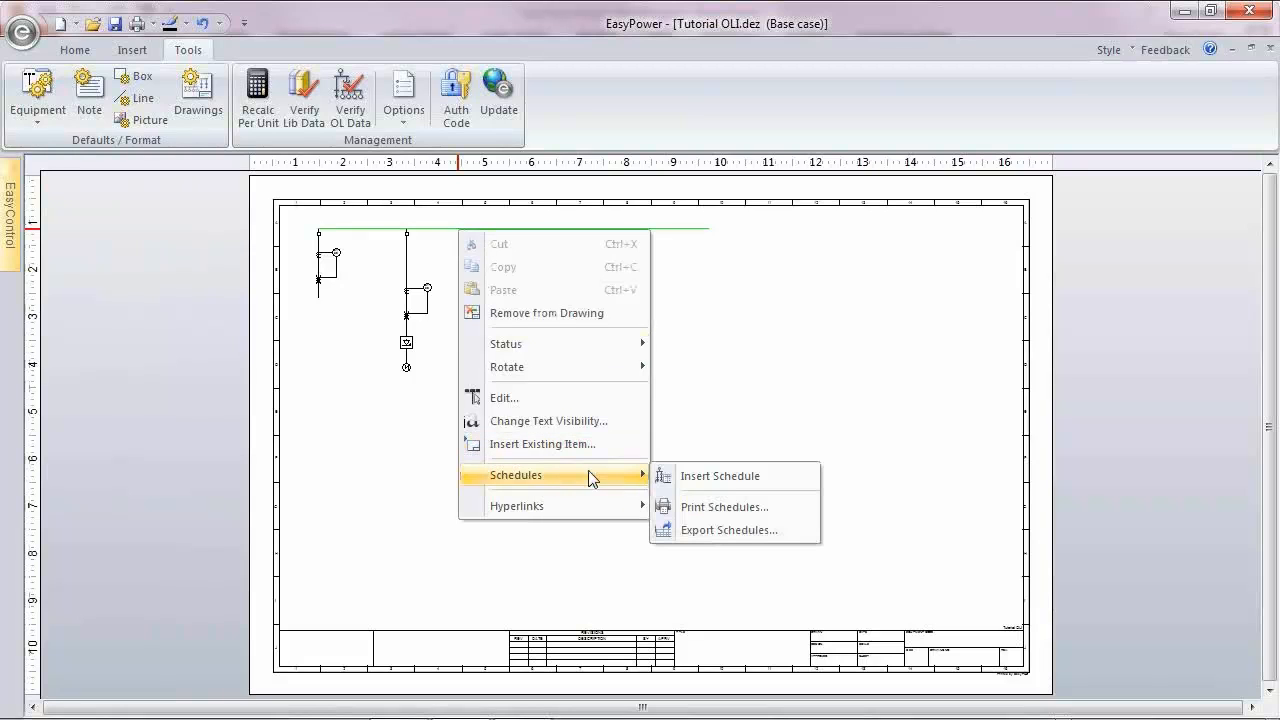
{"action": "left_click", "coordinate": [729, 477]}
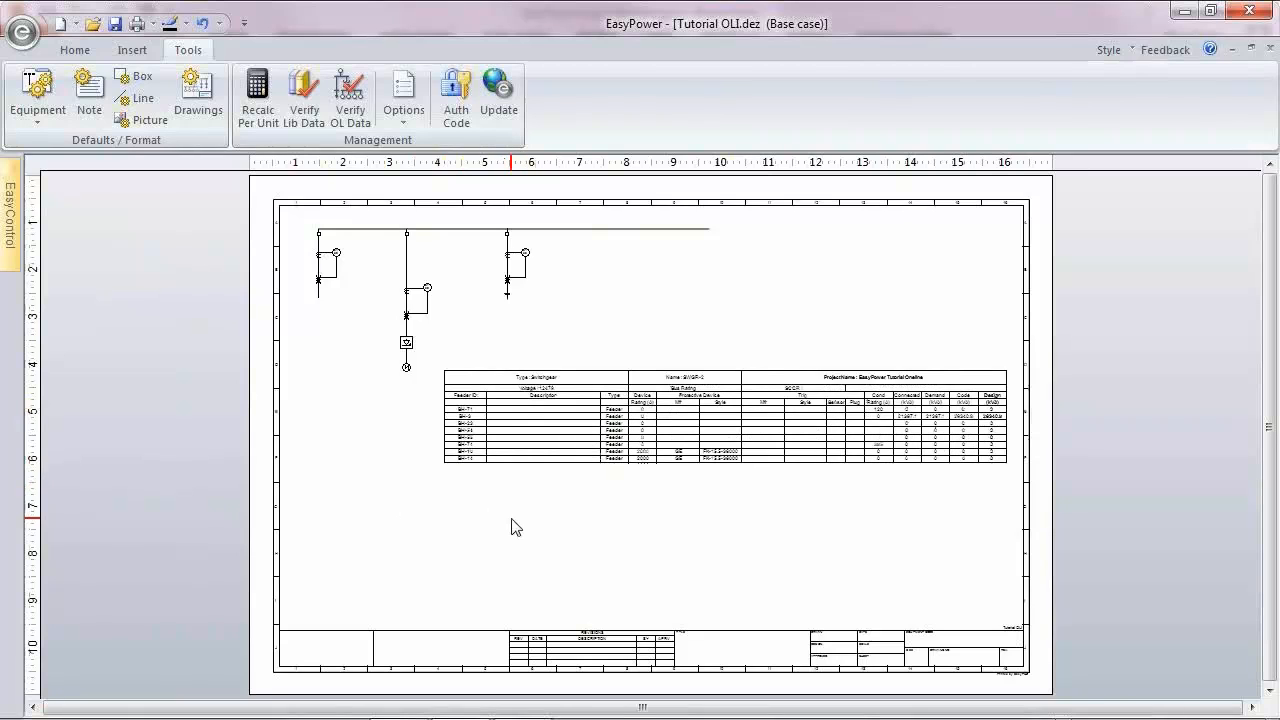
{"action": "left_click", "coordinate": [614, 535]}
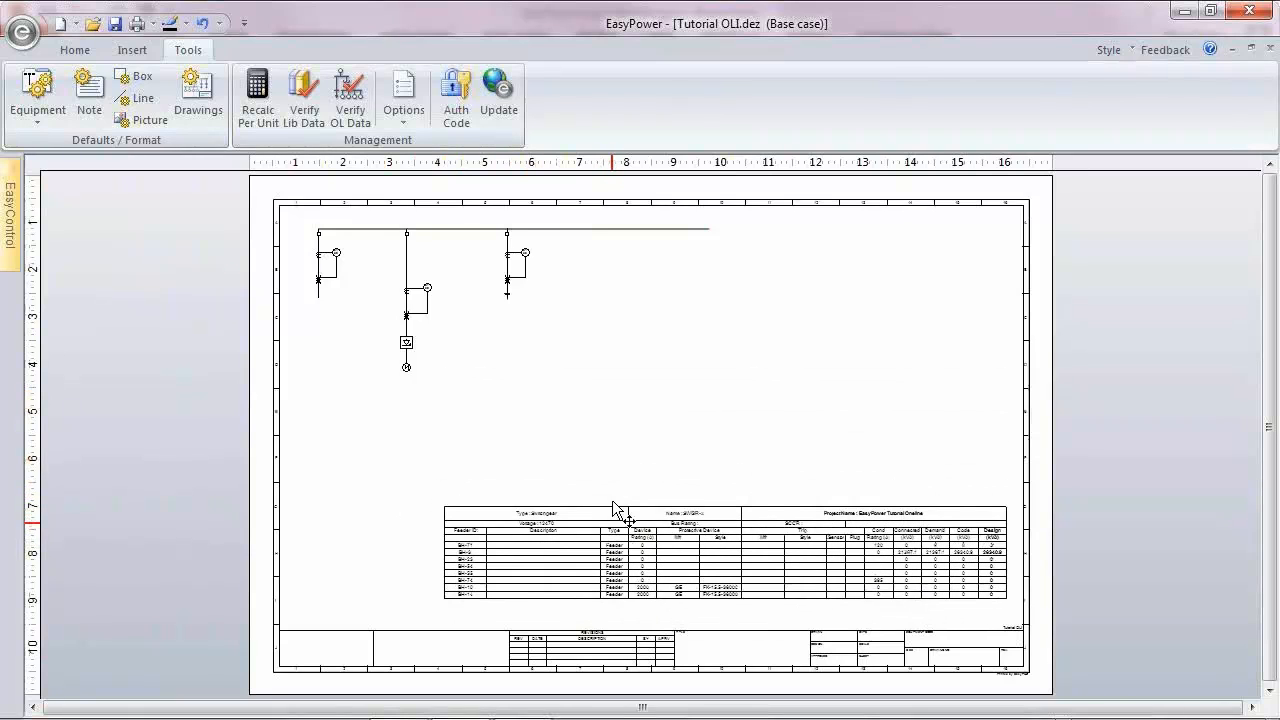
Step: Move the bus with its three feeders down the page, closer to the schedule, and clear the selection
{"action": "left_click_drag", "start_coordinate": [284, 208], "coordinate": [704, 357]}
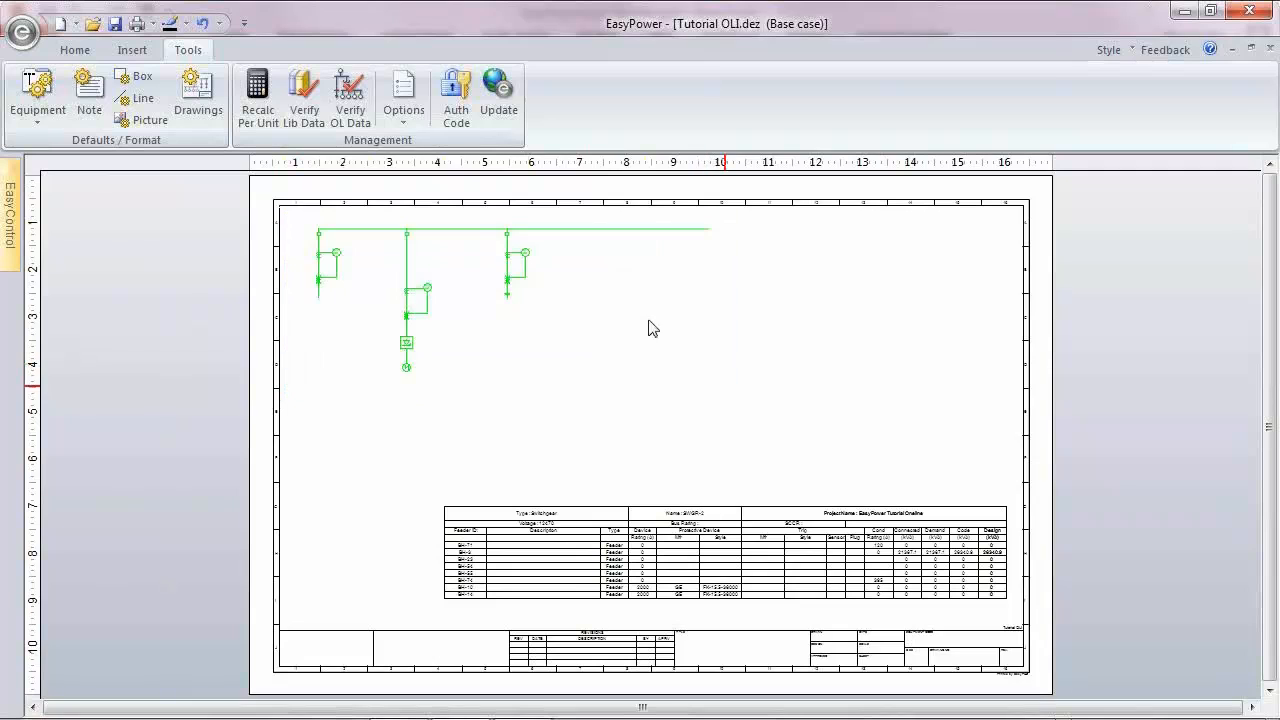
{"action": "left_click_drag", "start_coordinate": [475, 226], "coordinate": [526, 312]}
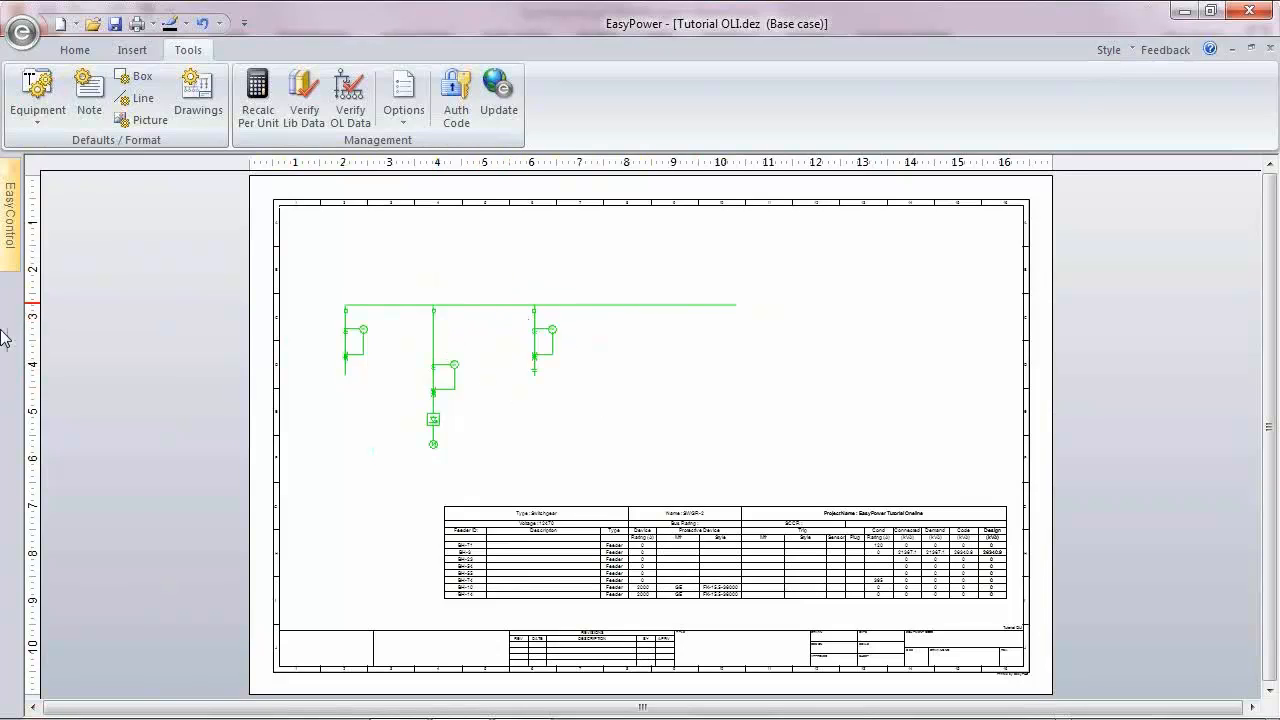
{"action": "mouse_move", "coordinate": [9, 212]}
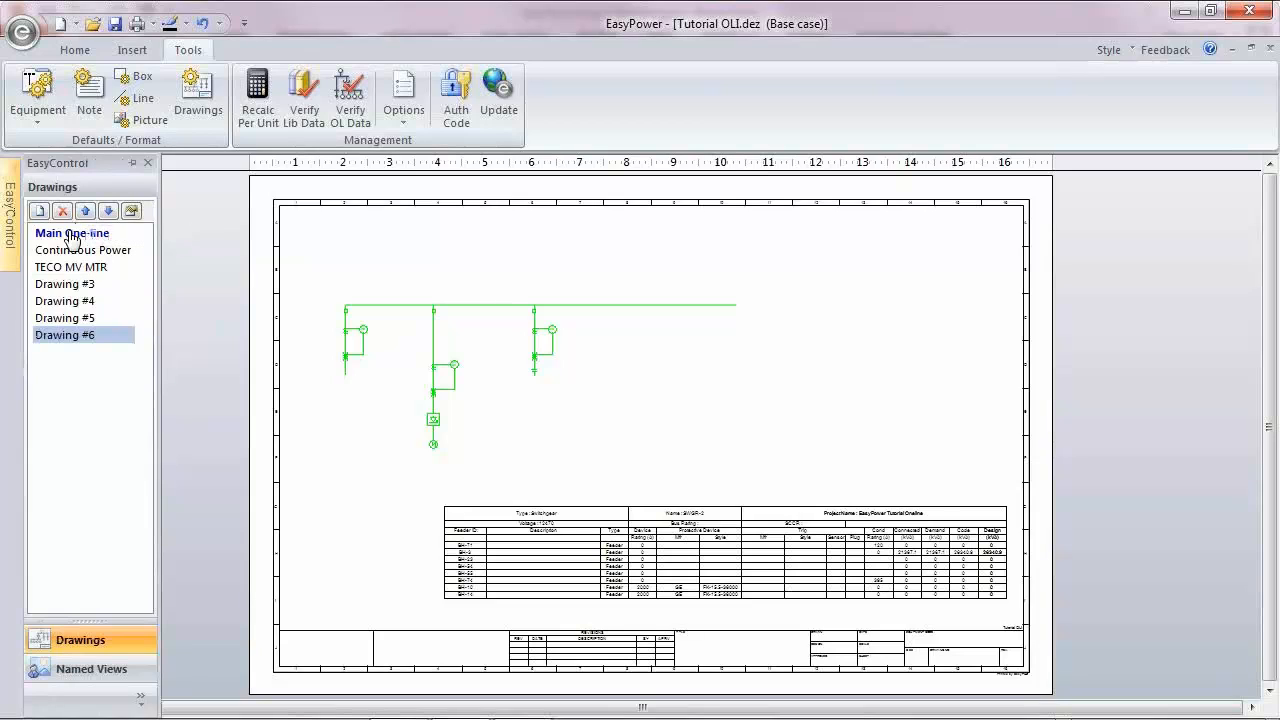
{"action": "left_click", "coordinate": [523, 470]}
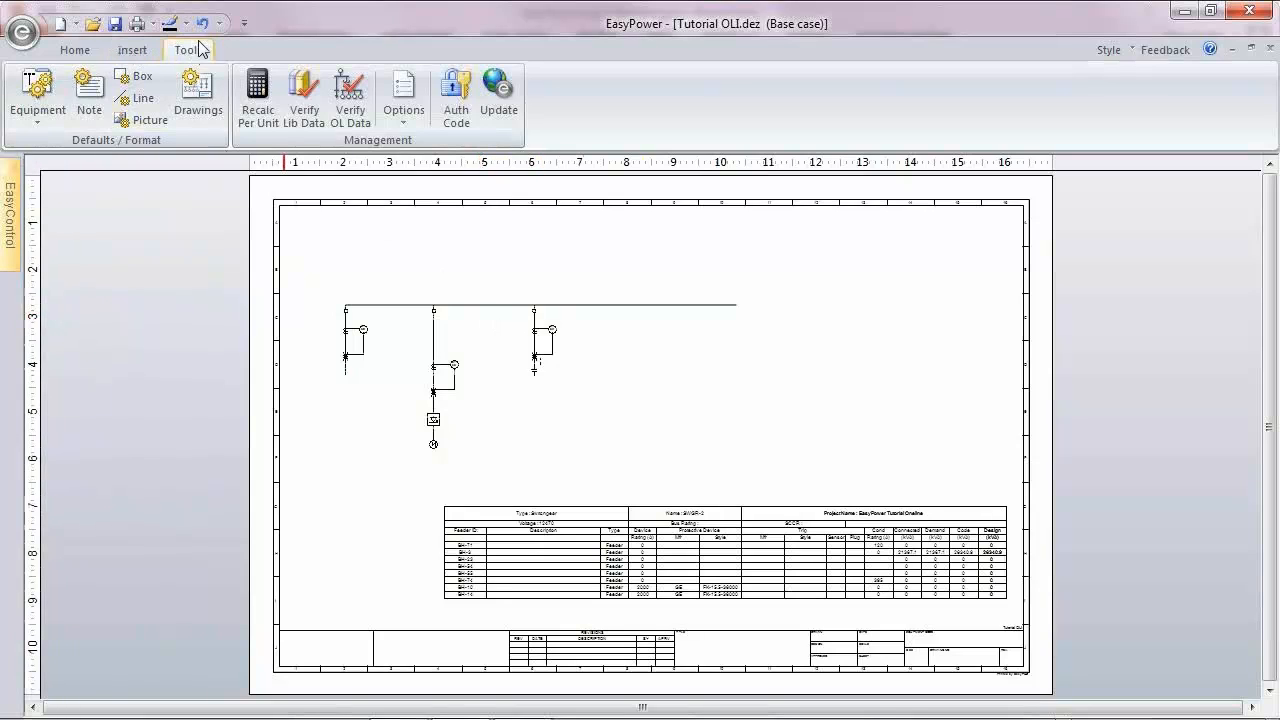
Step: In the drawing page defaults, choose the ANSI B: 11 x 17 in page size and turn on the page border
{"action": "left_click", "coordinate": [205, 95]}
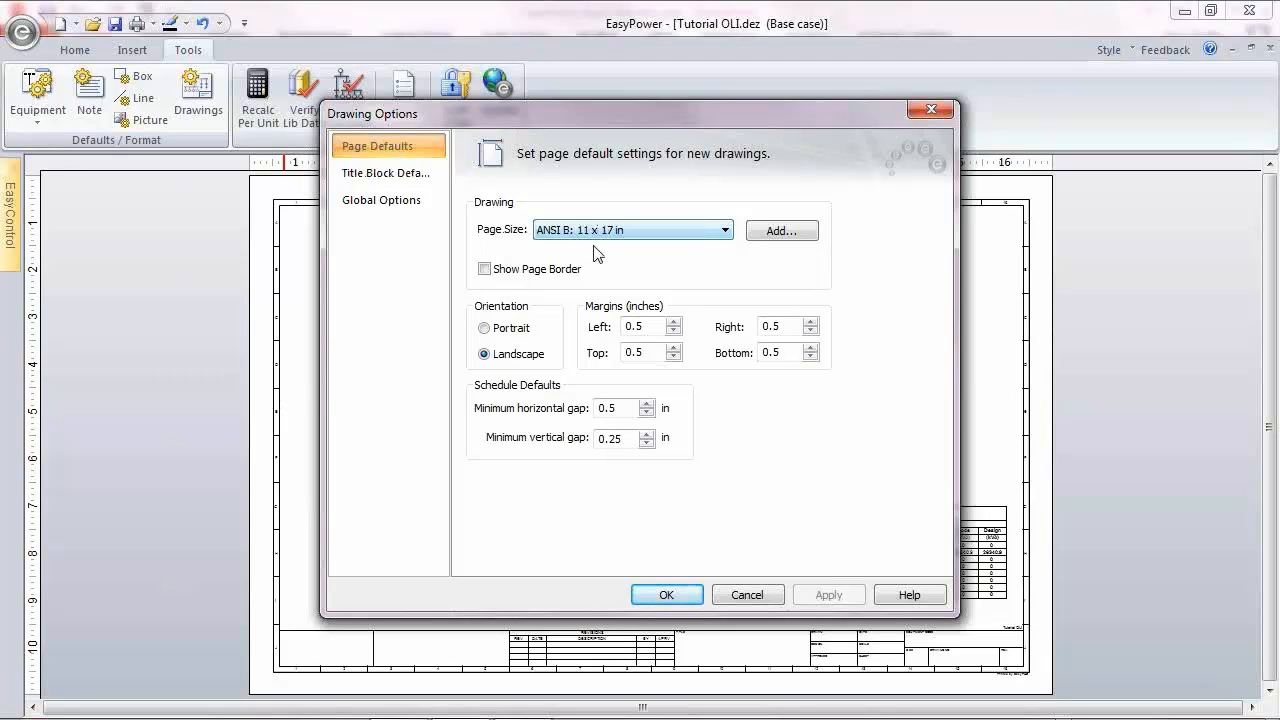
{"action": "left_click", "coordinate": [723, 232]}
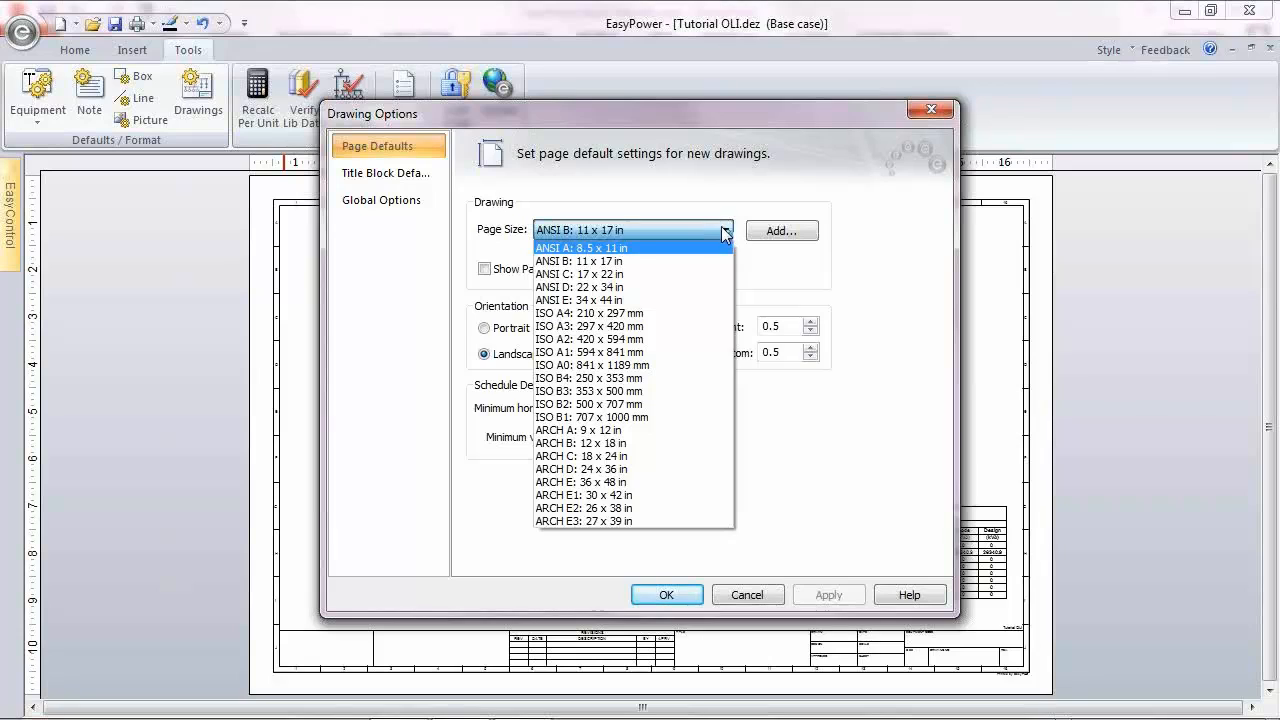
{"action": "left_click", "coordinate": [614, 265]}
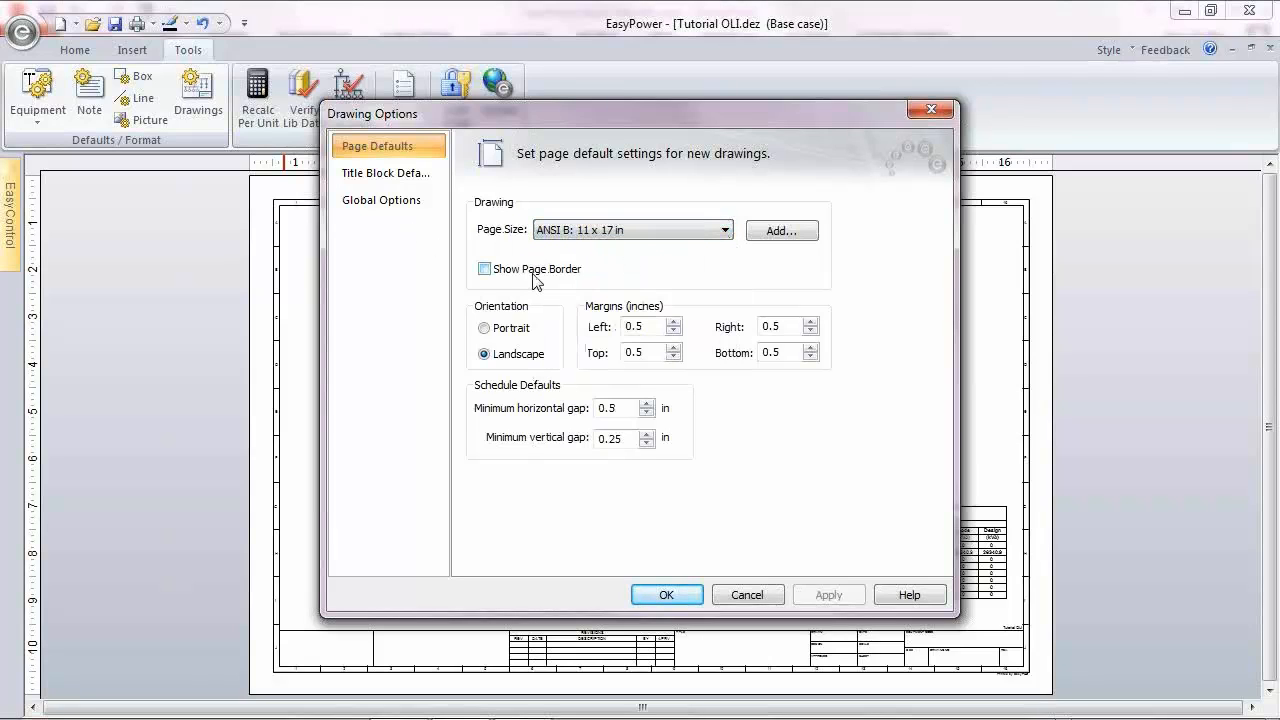
{"action": "left_click", "coordinate": [486, 270]}
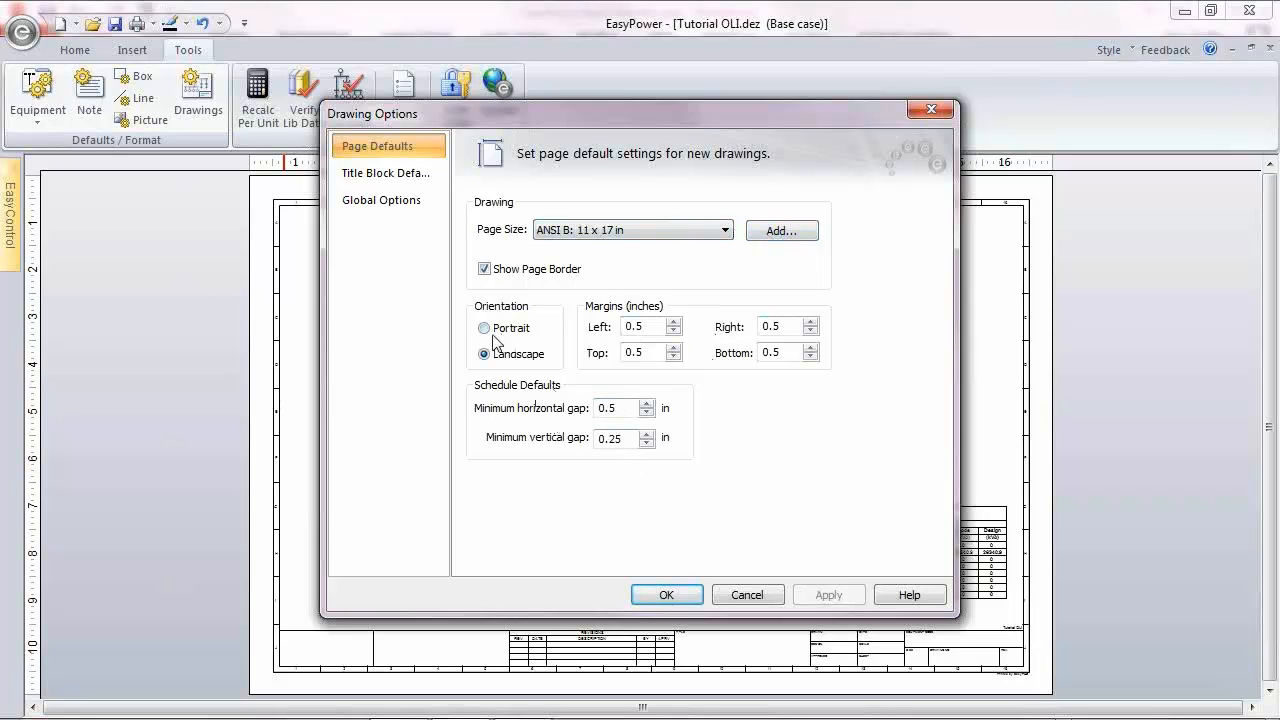
Step: Show the title block defaults and browse the folders for a title block template file
{"action": "left_click", "coordinate": [387, 176]}
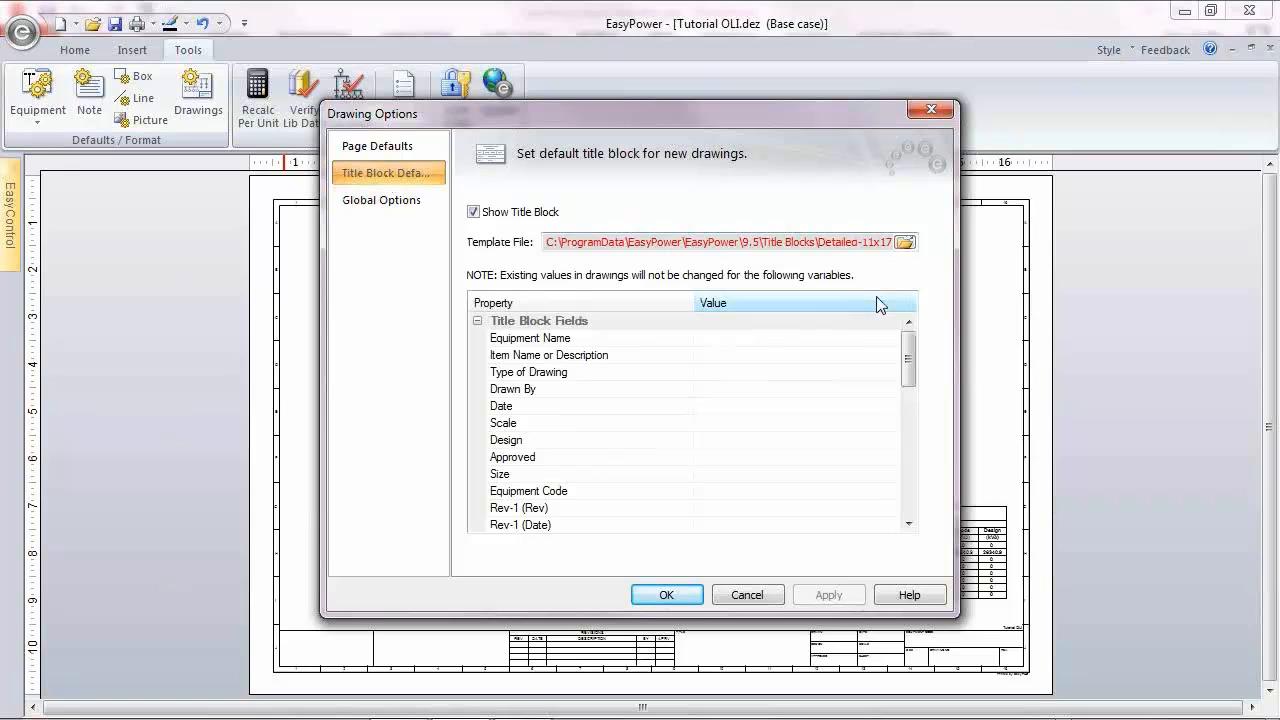
{"action": "left_click", "coordinate": [905, 242]}
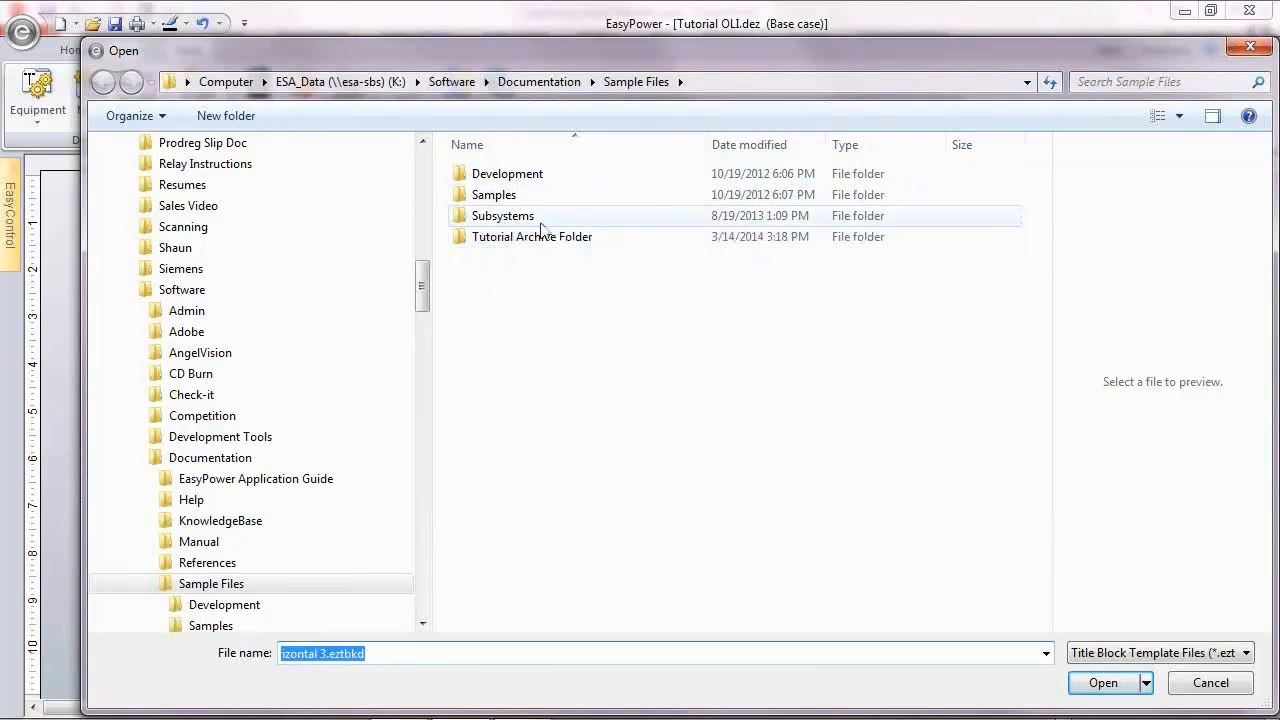
{"action": "left_click", "coordinate": [1249, 49]}
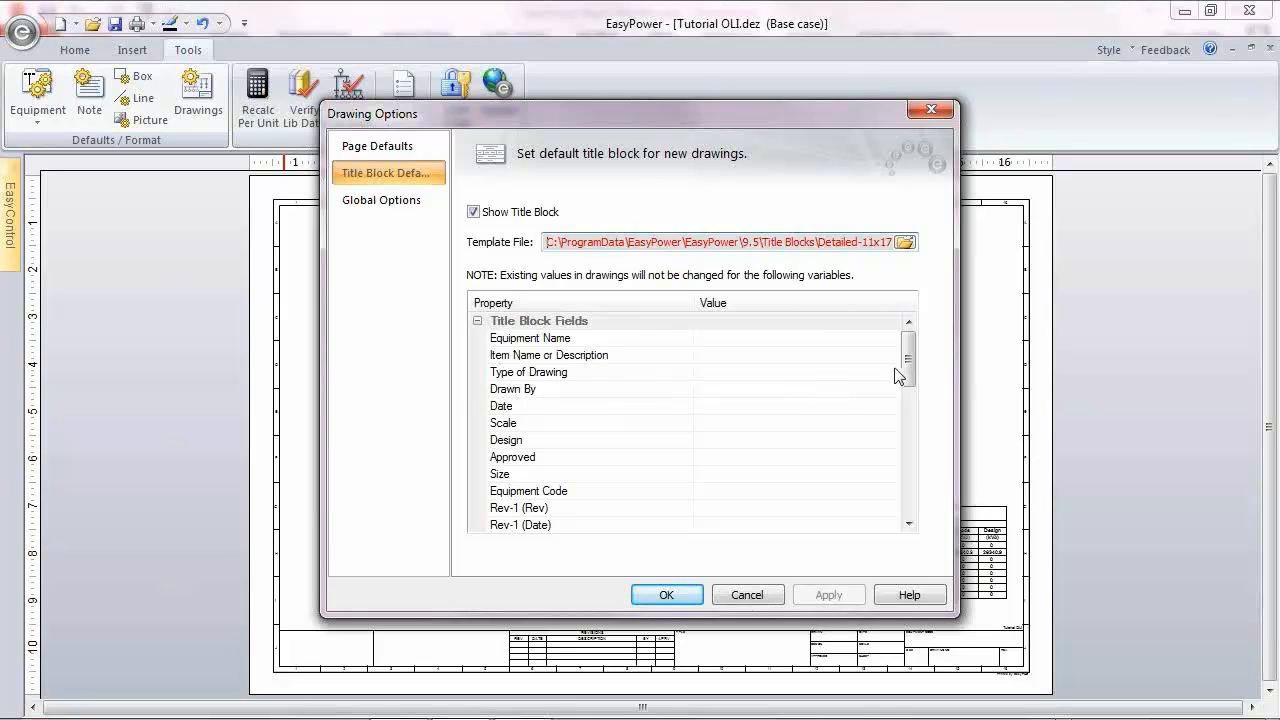
Step: Set the Date field of the default title block to March 27
{"action": "left_click_drag", "start_coordinate": [909, 353], "coordinate": [911, 345]}
{"action": "left_click_drag", "start_coordinate": [906, 348], "coordinate": [907, 362]}
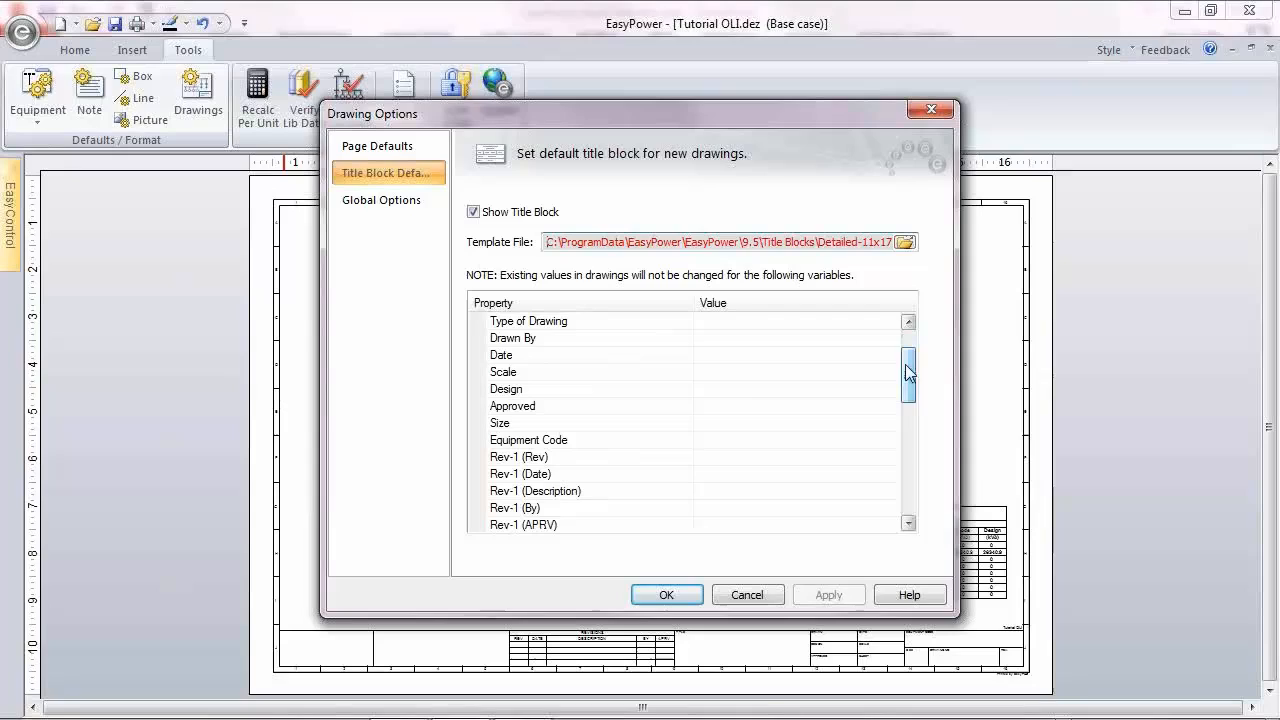
{"action": "left_click", "coordinate": [740, 358]}
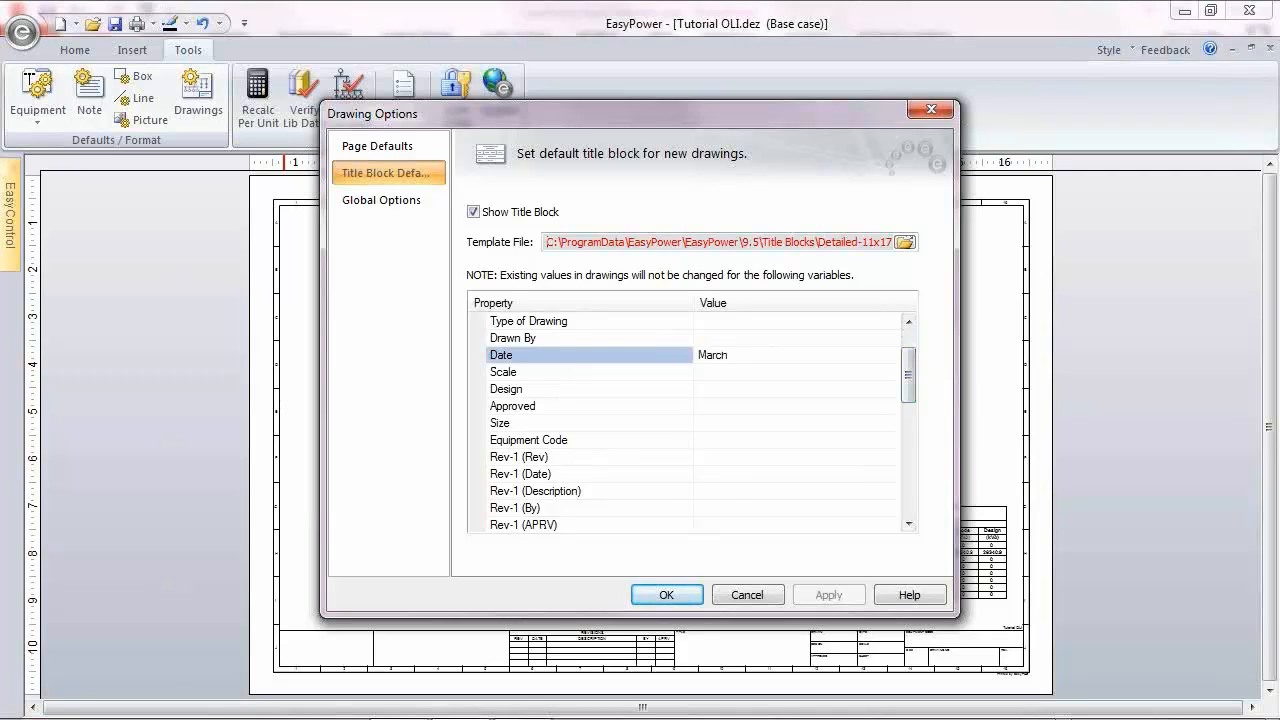
{"action": "type", "text": "March 26"}
{"action": "key", "text": "BackSpace"}
{"action": "type", "text": "7, 2014"}
Step: Review the Customer Logo and EasyPower Logo image settings, browsing for an EasyPower Logo picture without choosing a new file
{"action": "left_click_drag", "start_coordinate": [909, 371], "coordinate": [908, 518]}
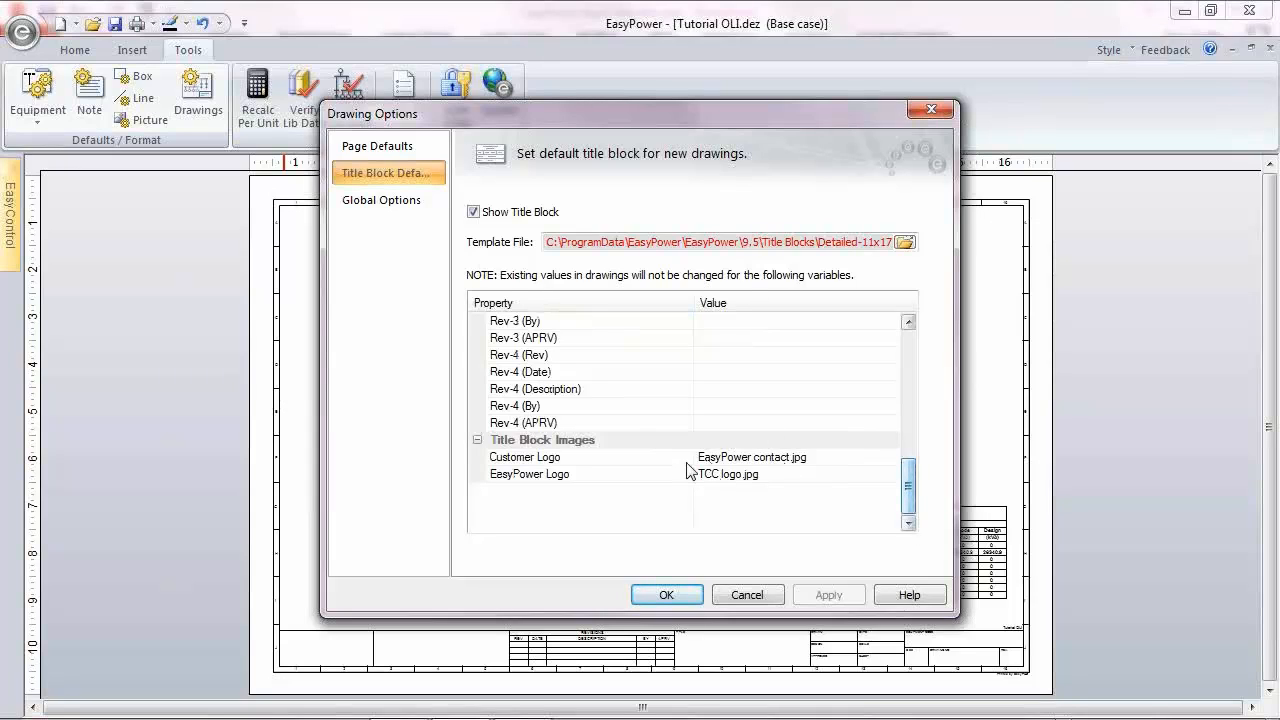
{"action": "left_click", "coordinate": [851, 460]}
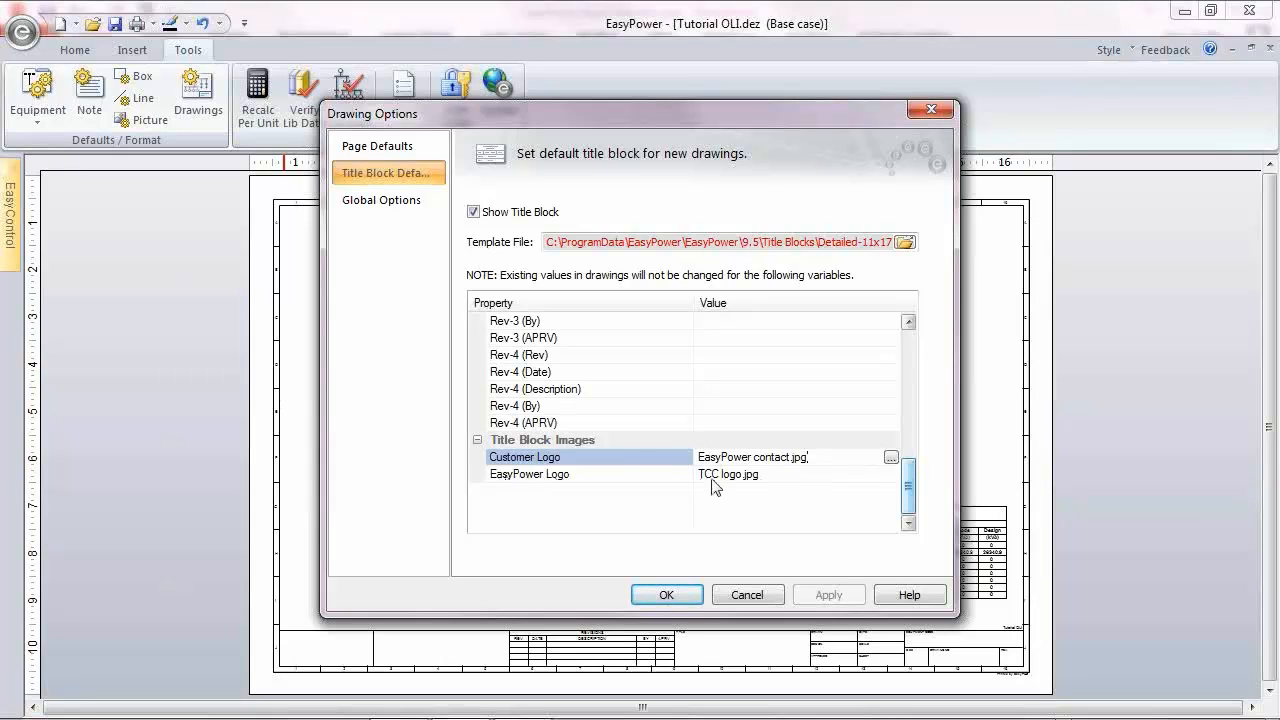
{"action": "left_click", "coordinate": [895, 474]}
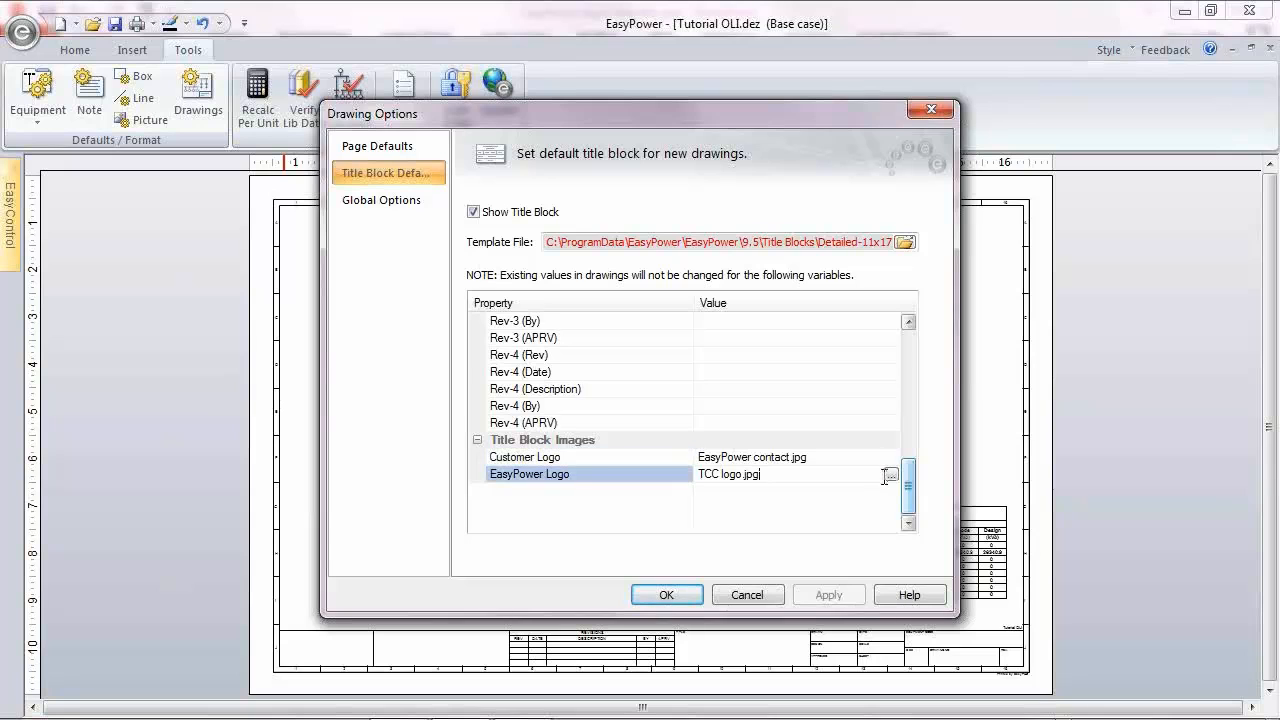
{"action": "left_click", "coordinate": [891, 474]}
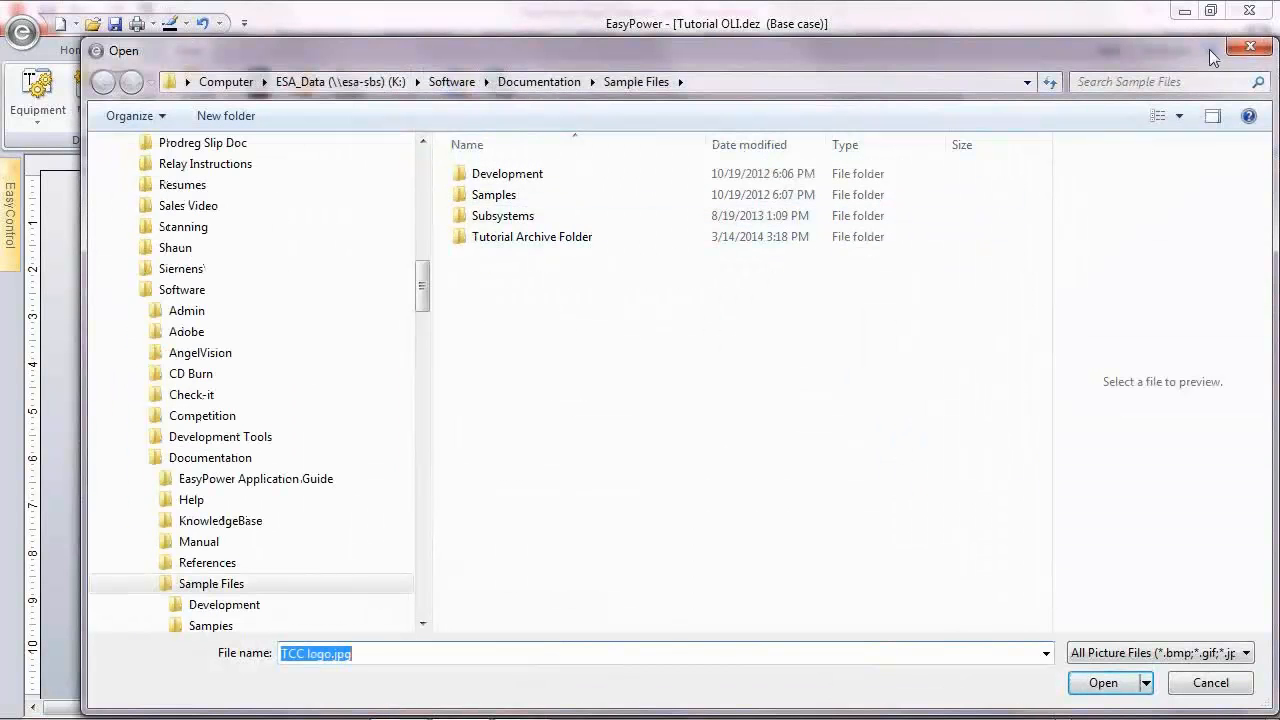
{"action": "left_click", "coordinate": [1252, 47]}
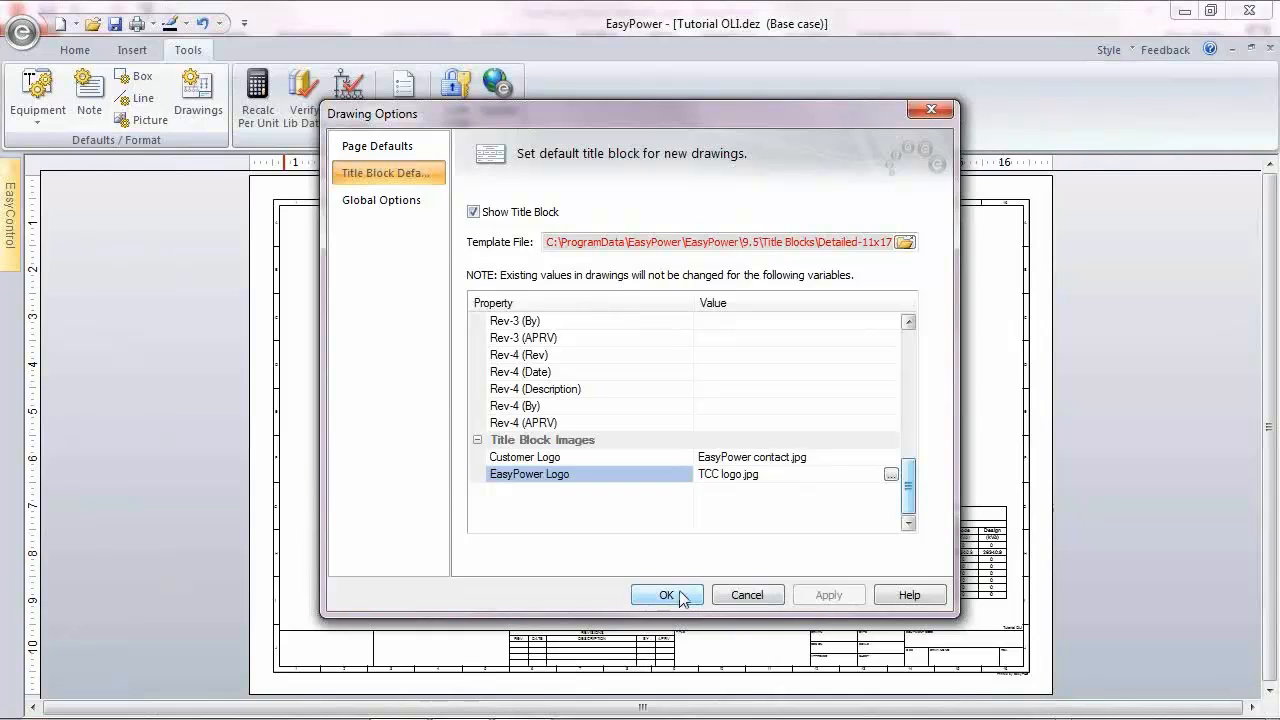
Step: In the global drawing options, have connection text shown with clipped lines in drawings and accept the drawing options
{"action": "left_click", "coordinate": [383, 200]}
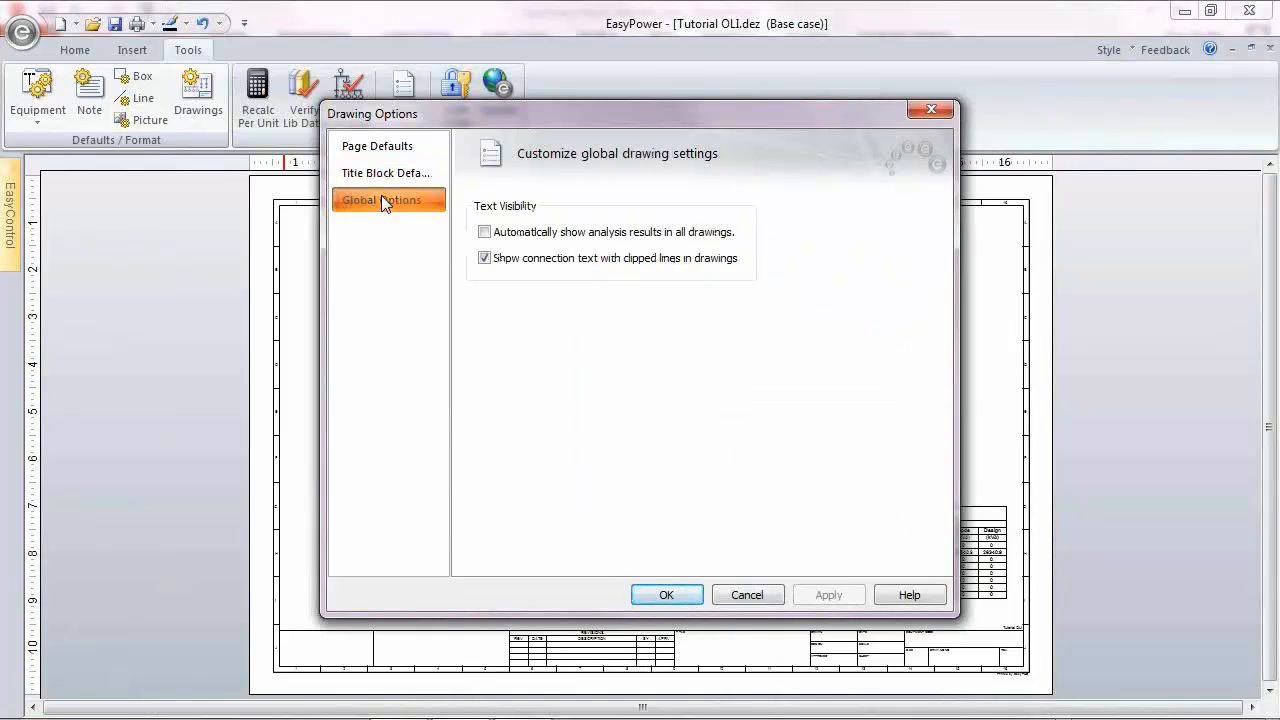
{"action": "left_click", "coordinate": [485, 258]}
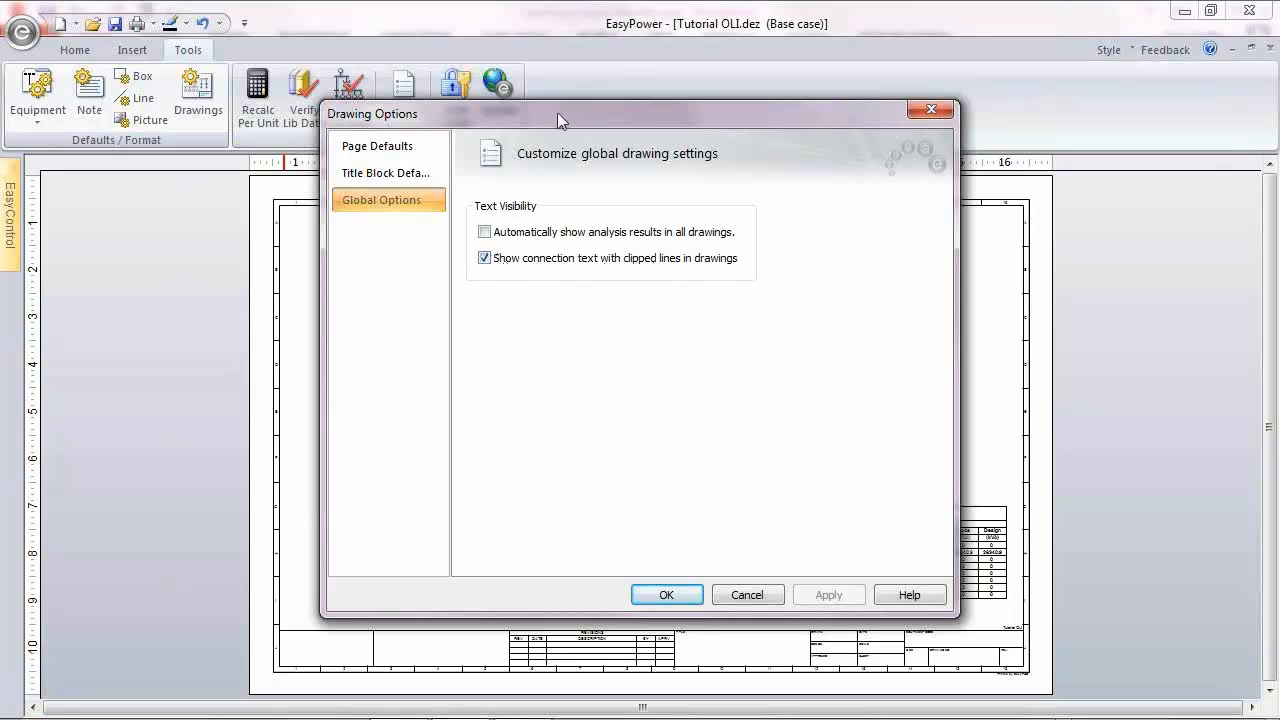
{"action": "mouse_move", "coordinate": [557, 112]}
{"action": "left_mouse_down"}
{"action": "mouse_move", "coordinate": [1023, 108]}
{"action": "mouse_move", "coordinate": [721, 77]}
{"action": "left_mouse_up"}
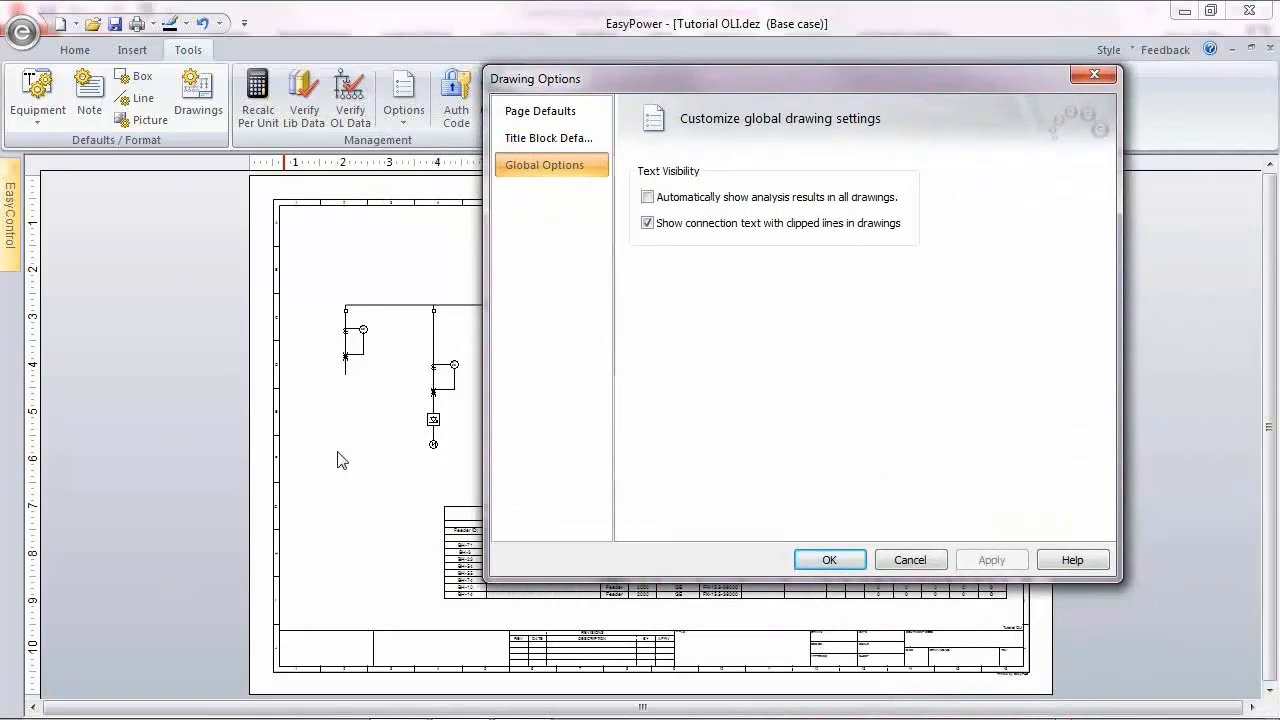
{"action": "left_click", "coordinate": [830, 558]}
Step: Stretch the clipped feeder line below R-17 downward, ending slightly lower than the MK-230 motor
{"action": "scroll", "coordinate": [376, 419], "scroll_direction": "up", "scroll_amount": 2}
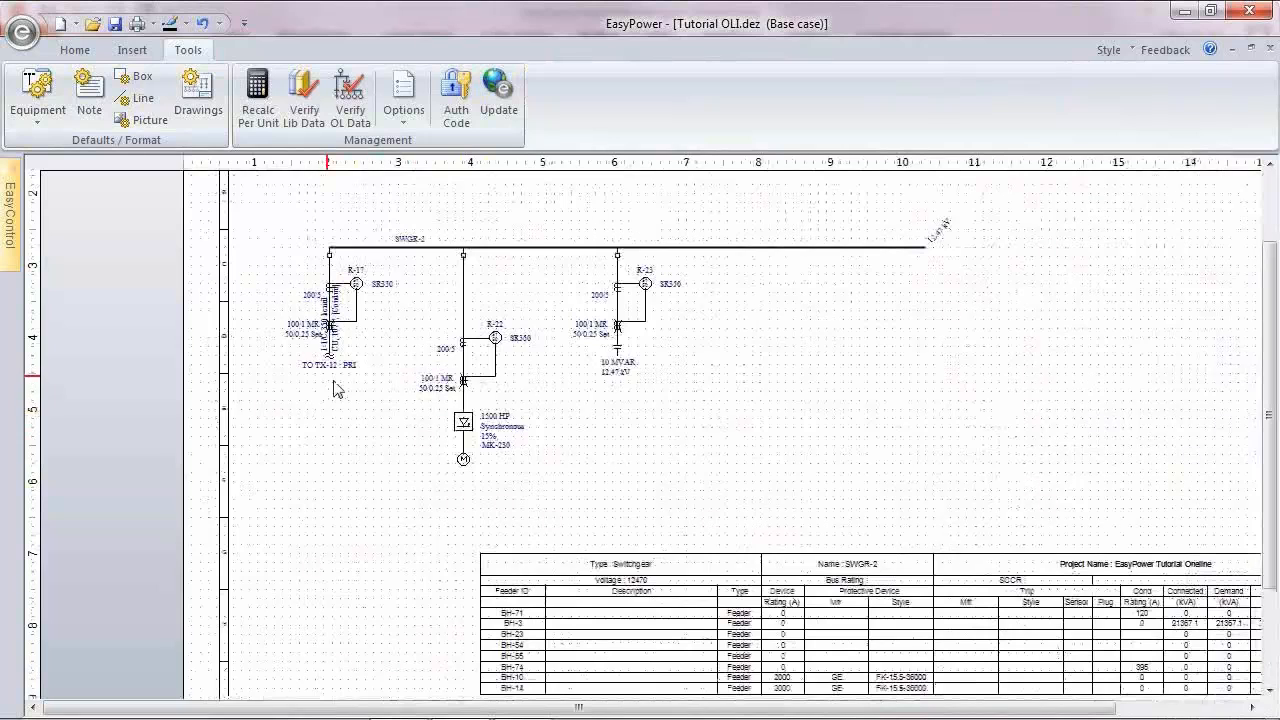
{"action": "scroll", "coordinate": [334, 376], "scroll_direction": "up", "scroll_amount": 1}
{"action": "left_click_drag", "start_coordinate": [327, 418], "coordinate": [331, 505]}
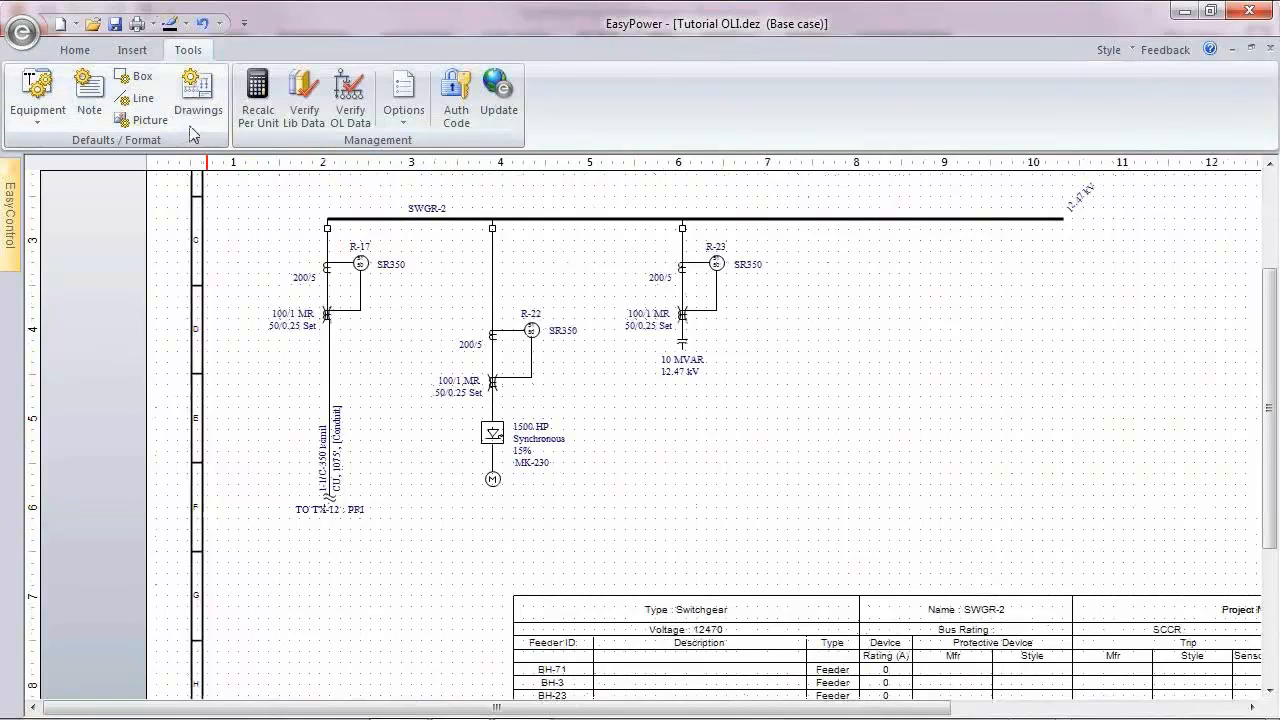
Step: Turn off the global option that shows connection text with clipped lines in drawings
{"action": "left_click", "coordinate": [190, 84]}
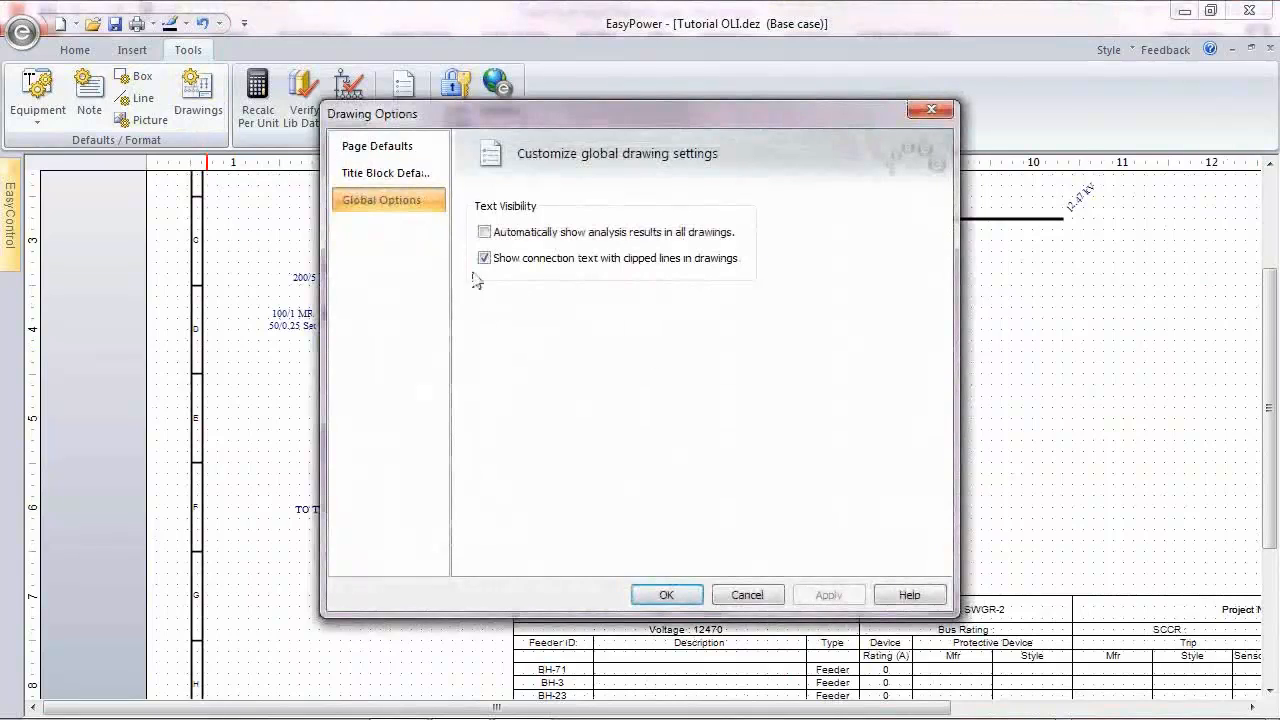
{"action": "left_click", "coordinate": [484, 258]}
{"action": "mouse_move", "coordinate": [591, 121]}
{"action": "left_mouse_down"}
{"action": "mouse_move", "coordinate": [830, 95]}
{"action": "mouse_move", "coordinate": [799, 104]}
{"action": "left_mouse_up"}
{"action": "left_click", "coordinate": [875, 579]}
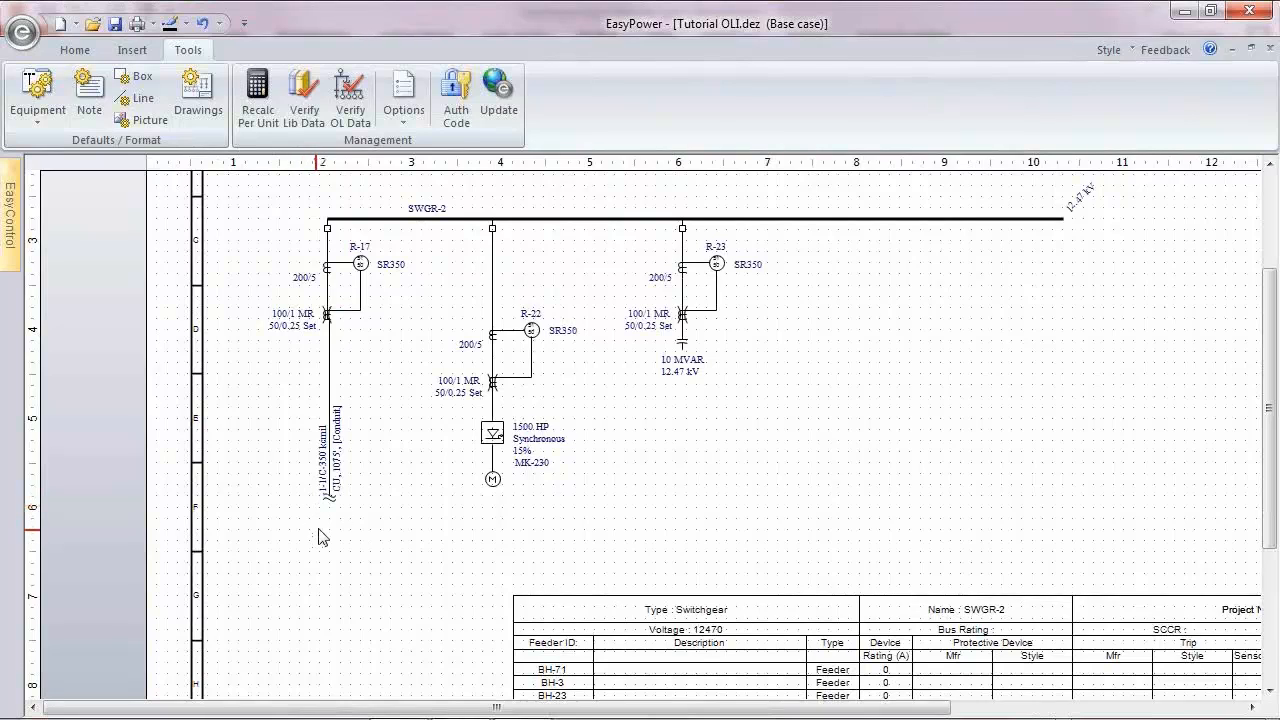
Step: Turn the global option for connection text with clipped lines back on
{"action": "left_click", "coordinate": [193, 100]}
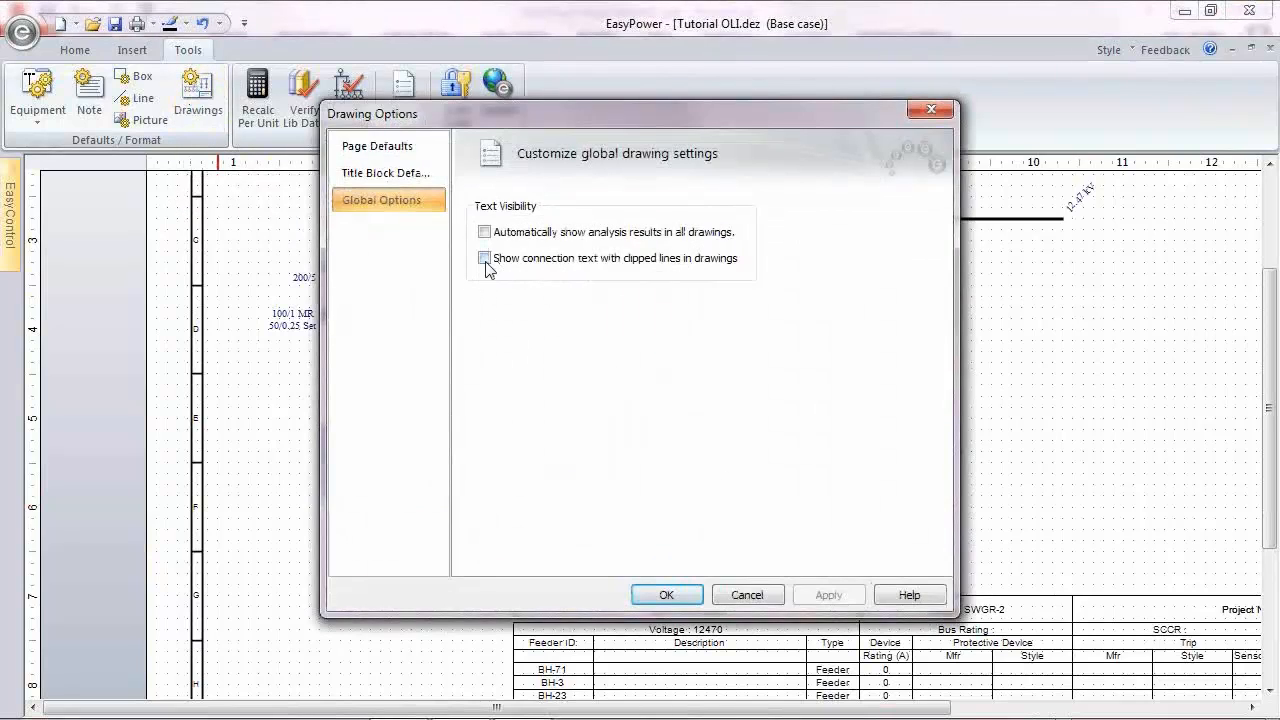
{"action": "left_click", "coordinate": [485, 259]}
{"action": "left_click", "coordinate": [688, 597]}
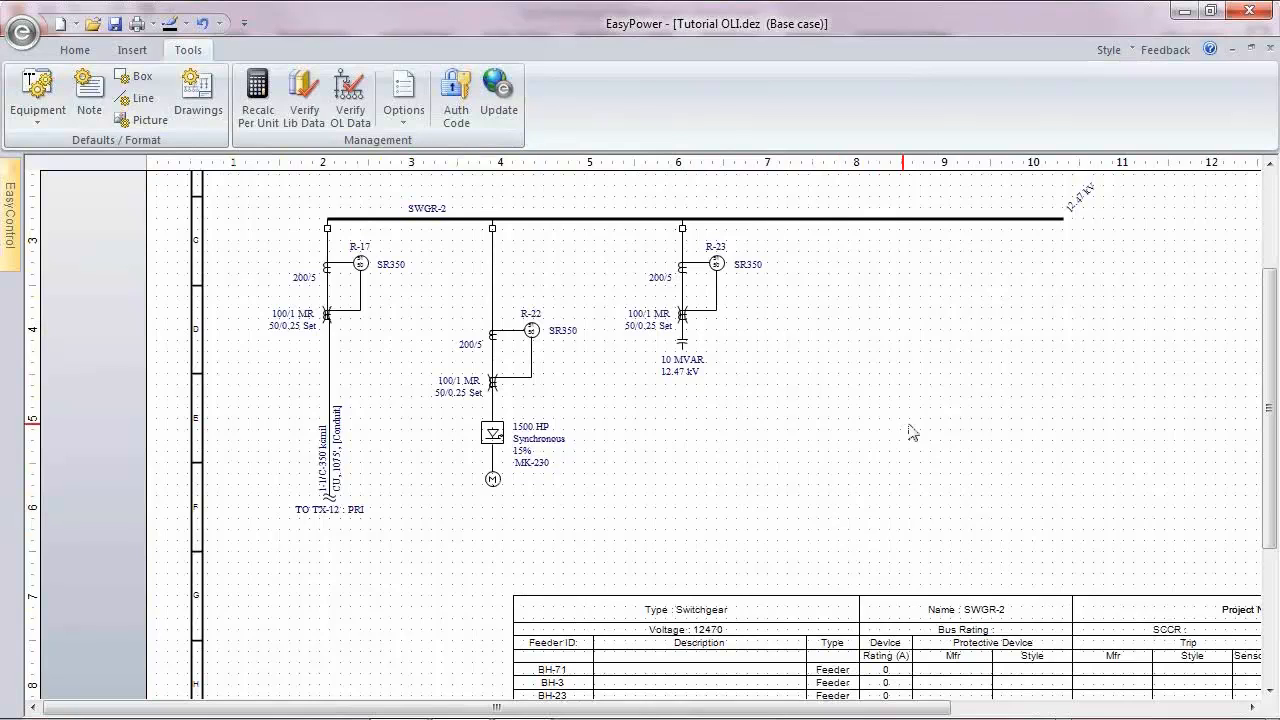
Step: Shorten the SWGR-2 bus so it ends just past the R-23 feeder
{"action": "mouse_move", "coordinate": [11, 215]}
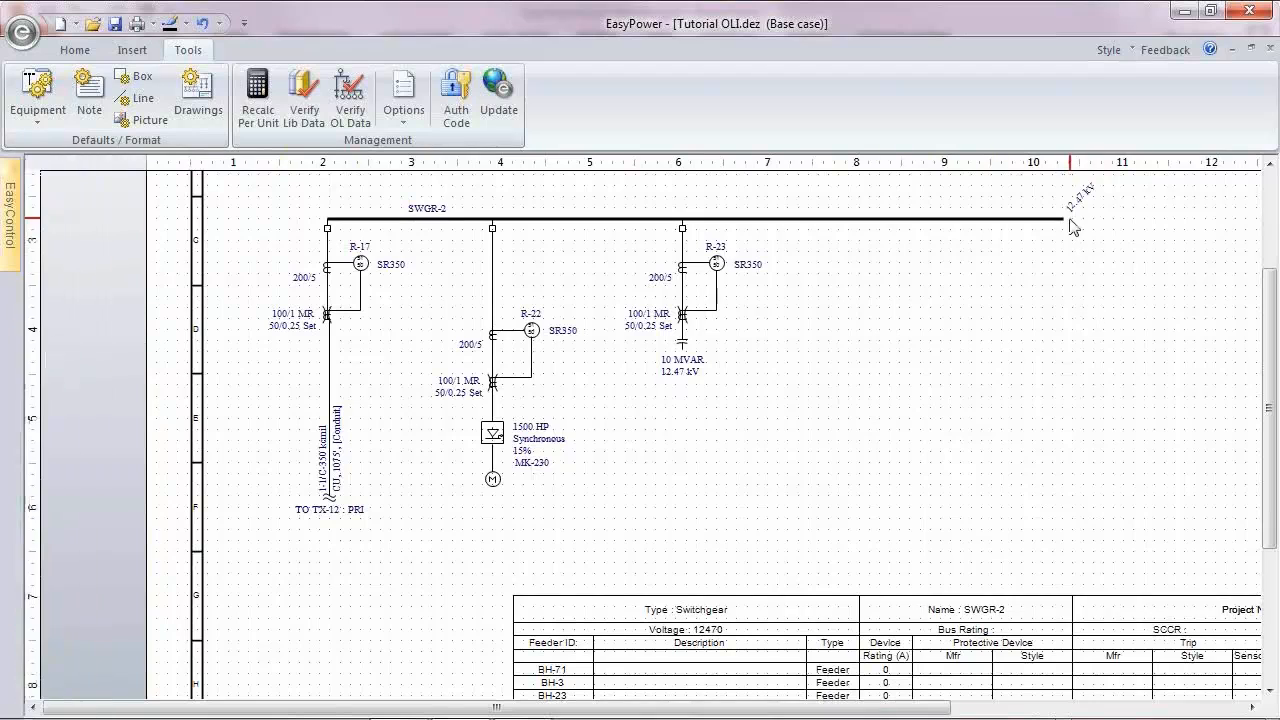
{"action": "left_click_drag", "start_coordinate": [1068, 230], "coordinate": [710, 230]}
Step: Open the properties of Drawing #6 and review its page and title block settings
{"action": "mouse_move", "coordinate": [12, 222]}
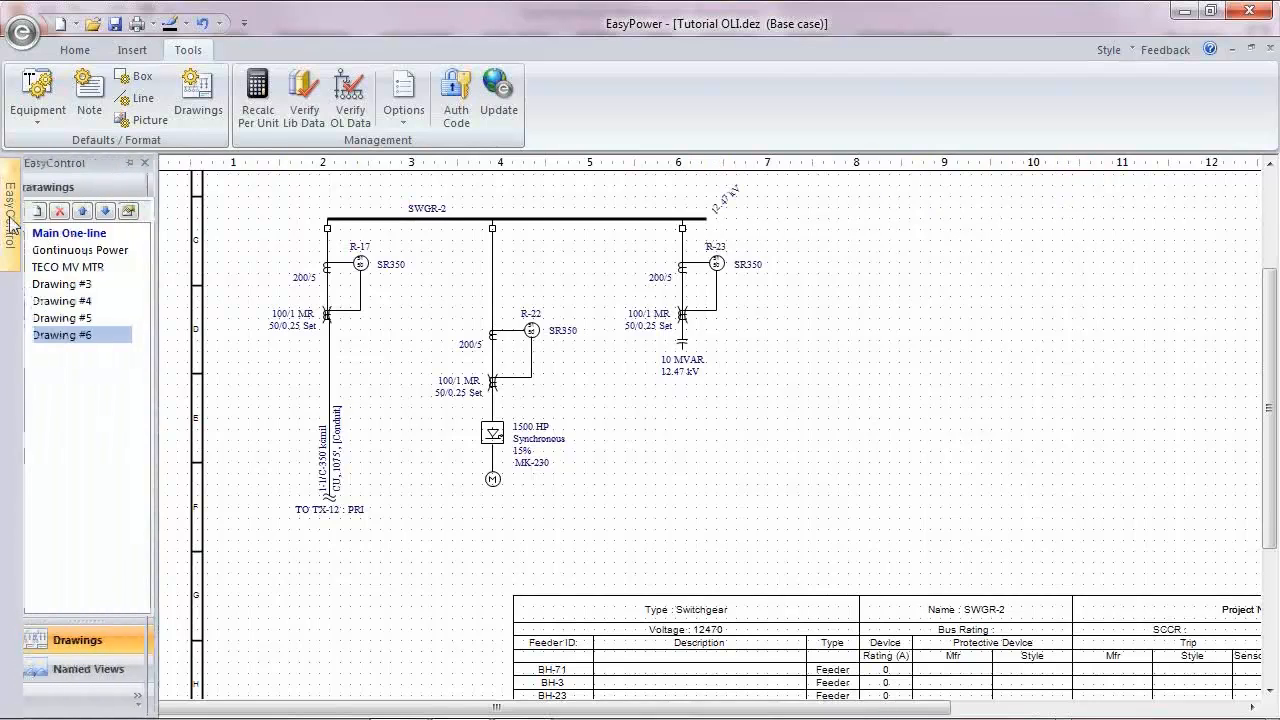
{"action": "left_click", "coordinate": [132, 211]}
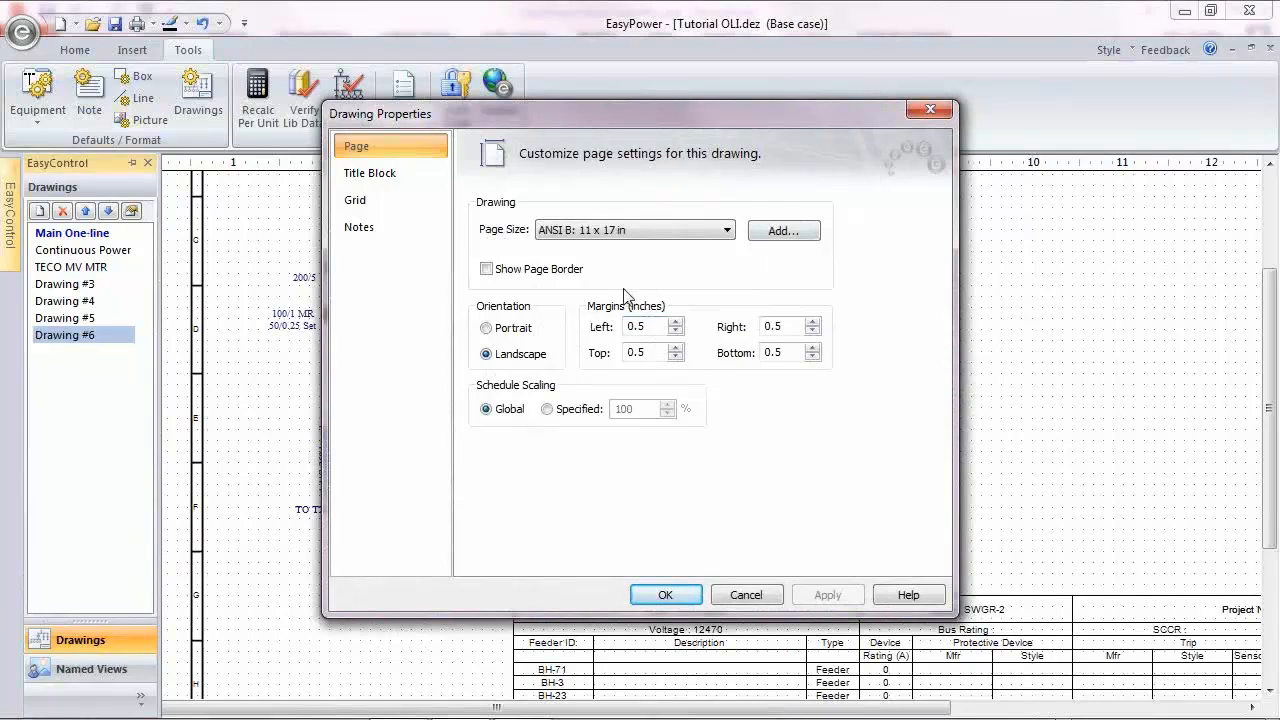
{"action": "left_click", "coordinate": [396, 180]}
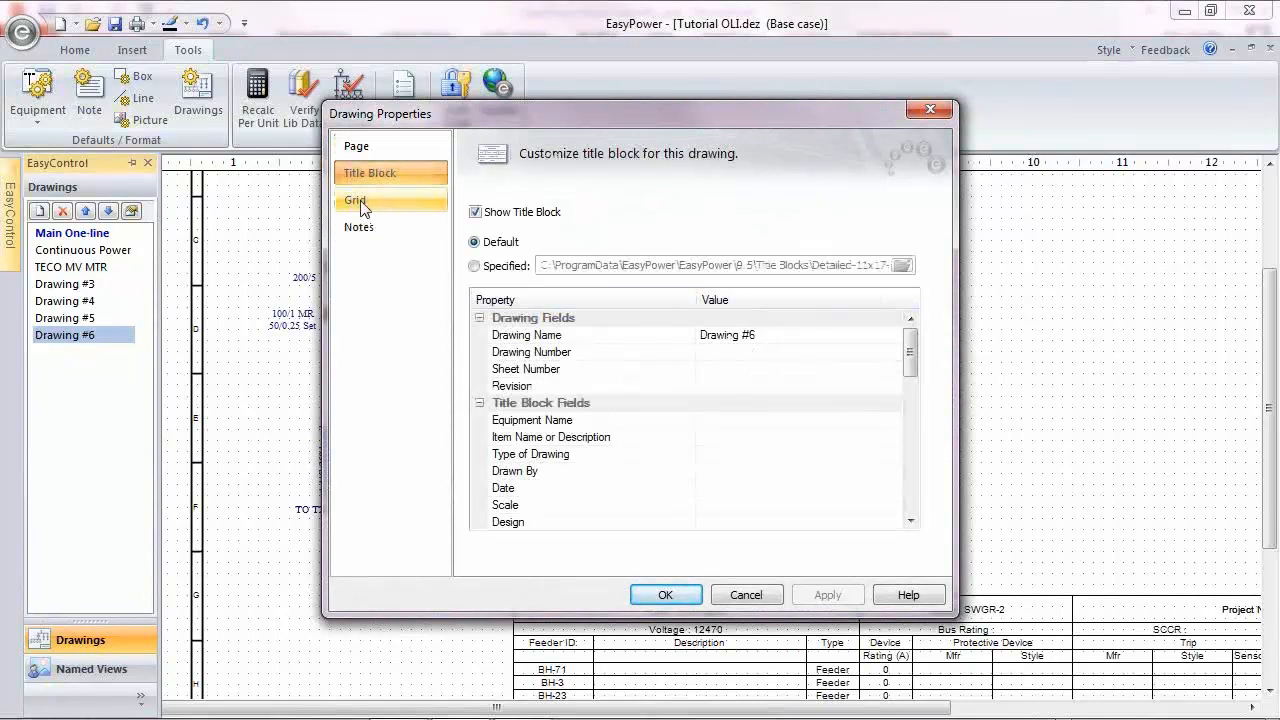
Step: Set the drawing's grid spacing to X 0.5 and Y 0.25 inches, turn off grid point display, and accept the larger spacing
{"action": "left_click", "coordinate": [358, 202]}
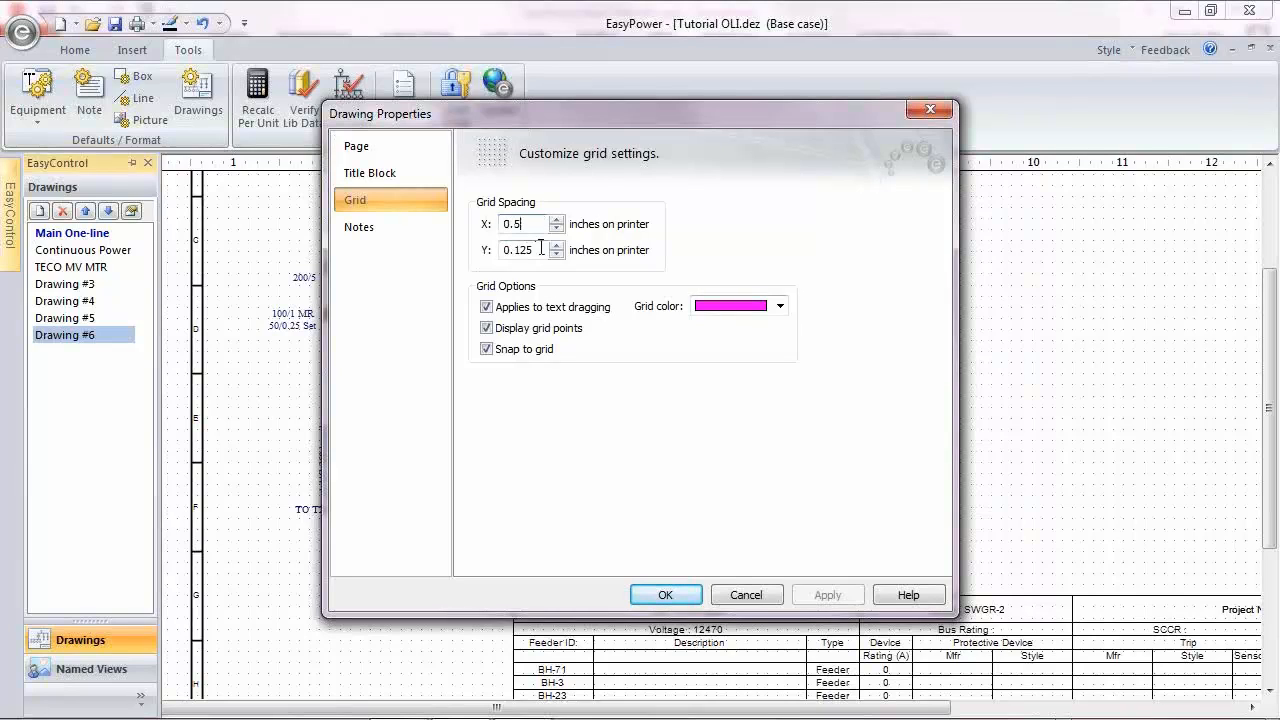
{"action": "left_click_drag", "start_coordinate": [541, 248], "coordinate": [508, 253]}
{"action": "type", "text": "0."}
{"action": "left_click", "coordinate": [489, 330]}
{"action": "left_click", "coordinate": [363, 234]}
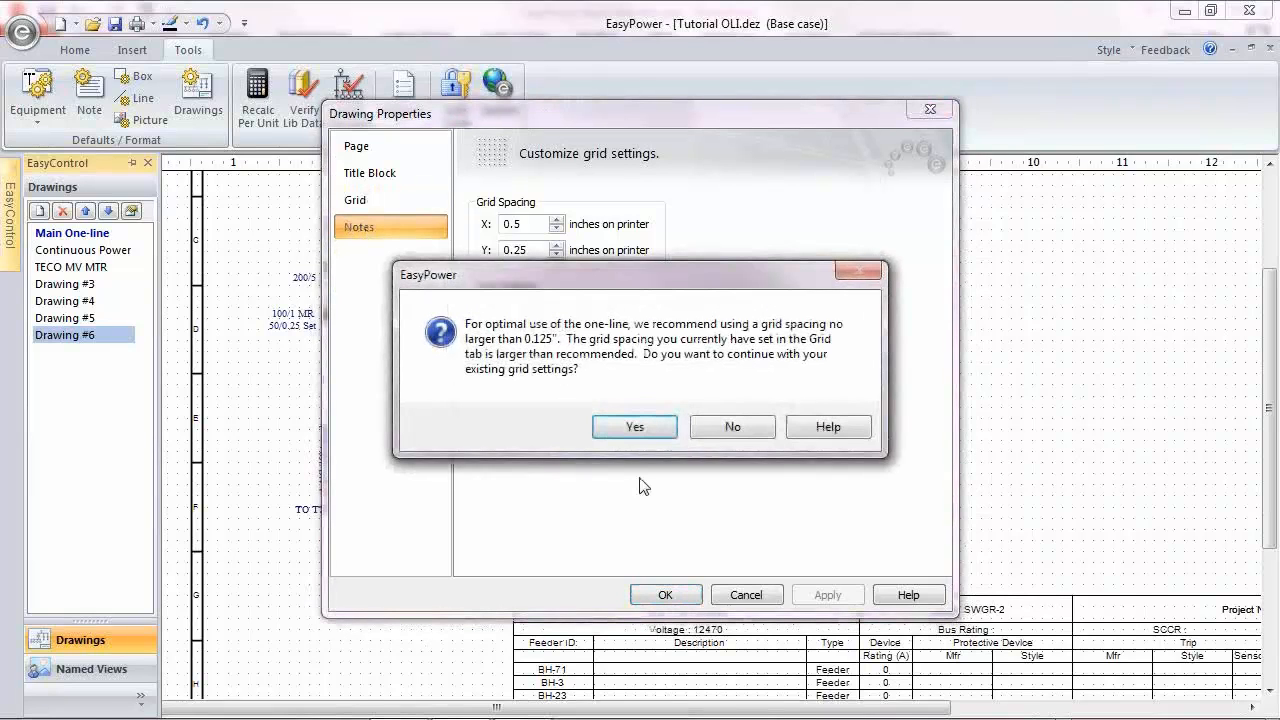
{"action": "left_click", "coordinate": [631, 427]}
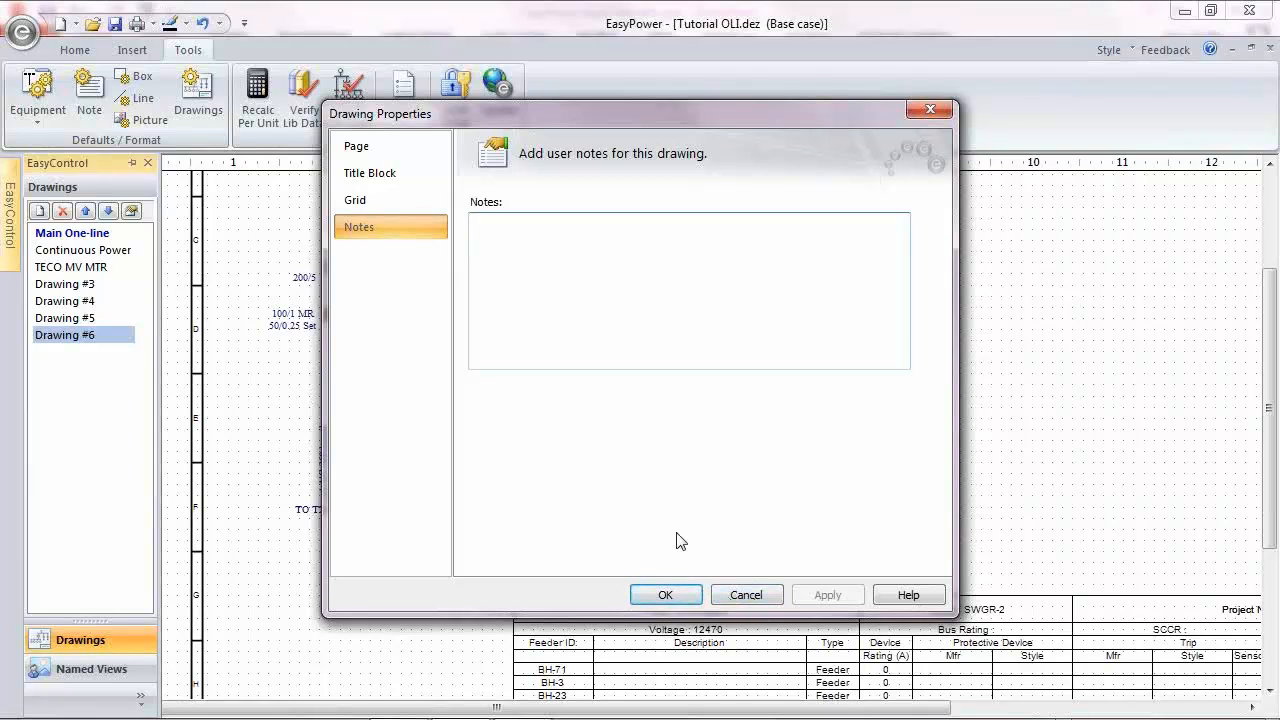
{"action": "left_click", "coordinate": [665, 595]}
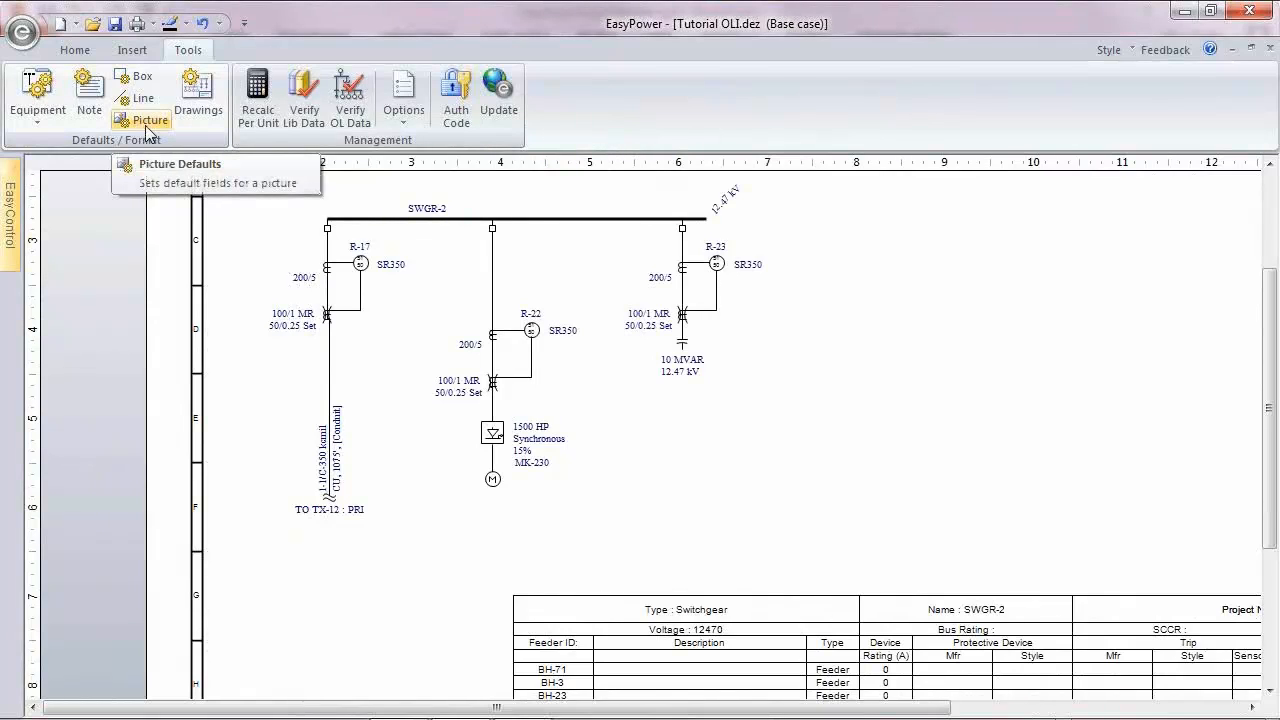
Step: Check the list of drawings and the drawing's option for viewing EasyControl
{"action": "mouse_move", "coordinate": [10, 220]}
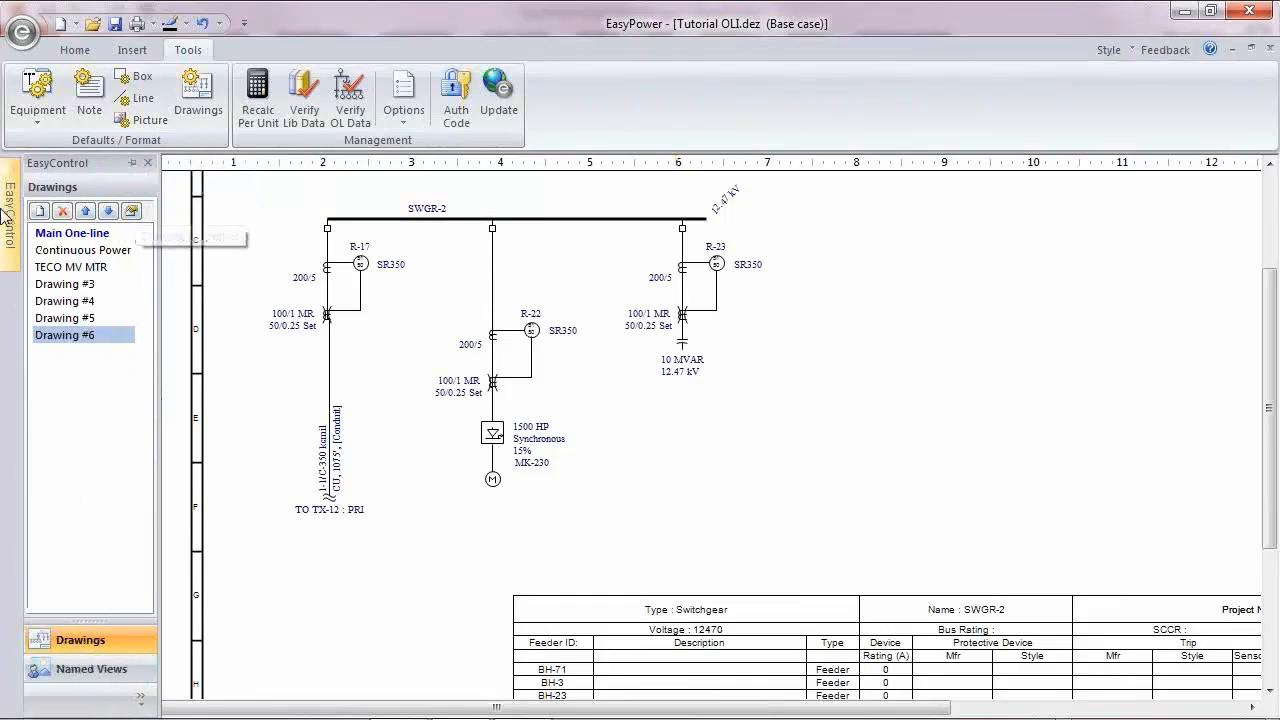
{"action": "right_click", "coordinate": [788, 440]}
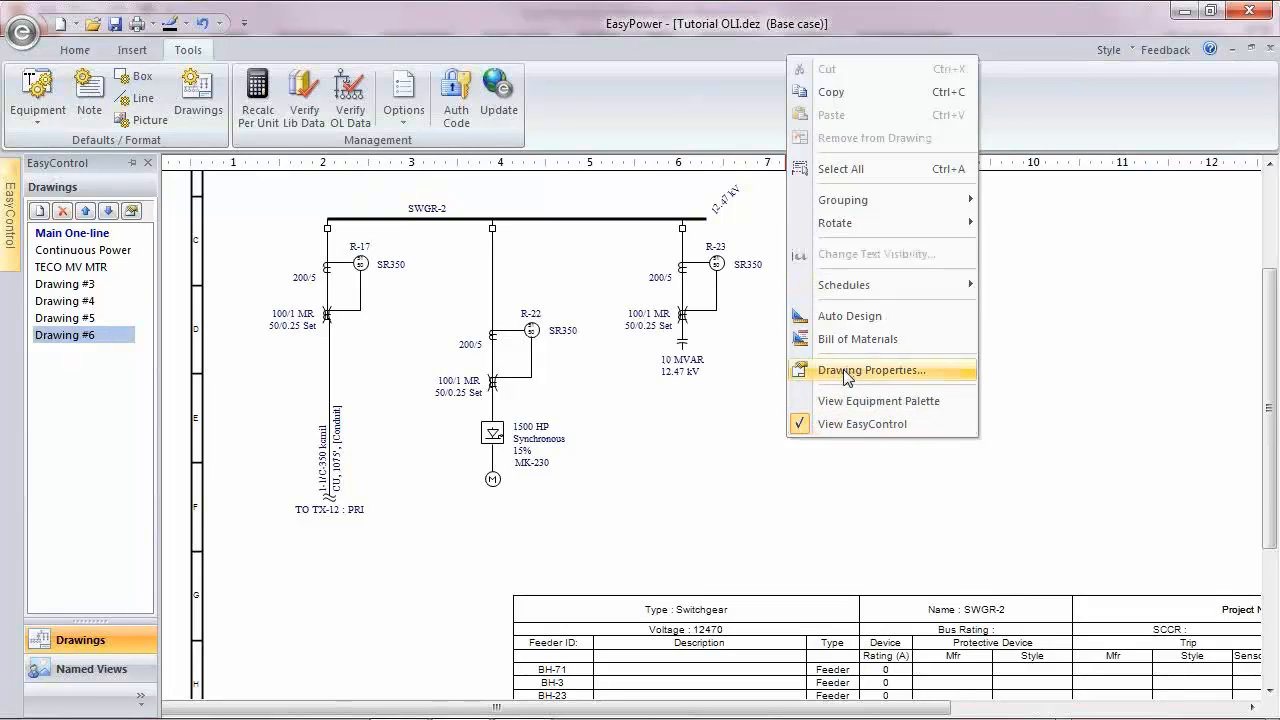
{"action": "left_click", "coordinate": [865, 424]}
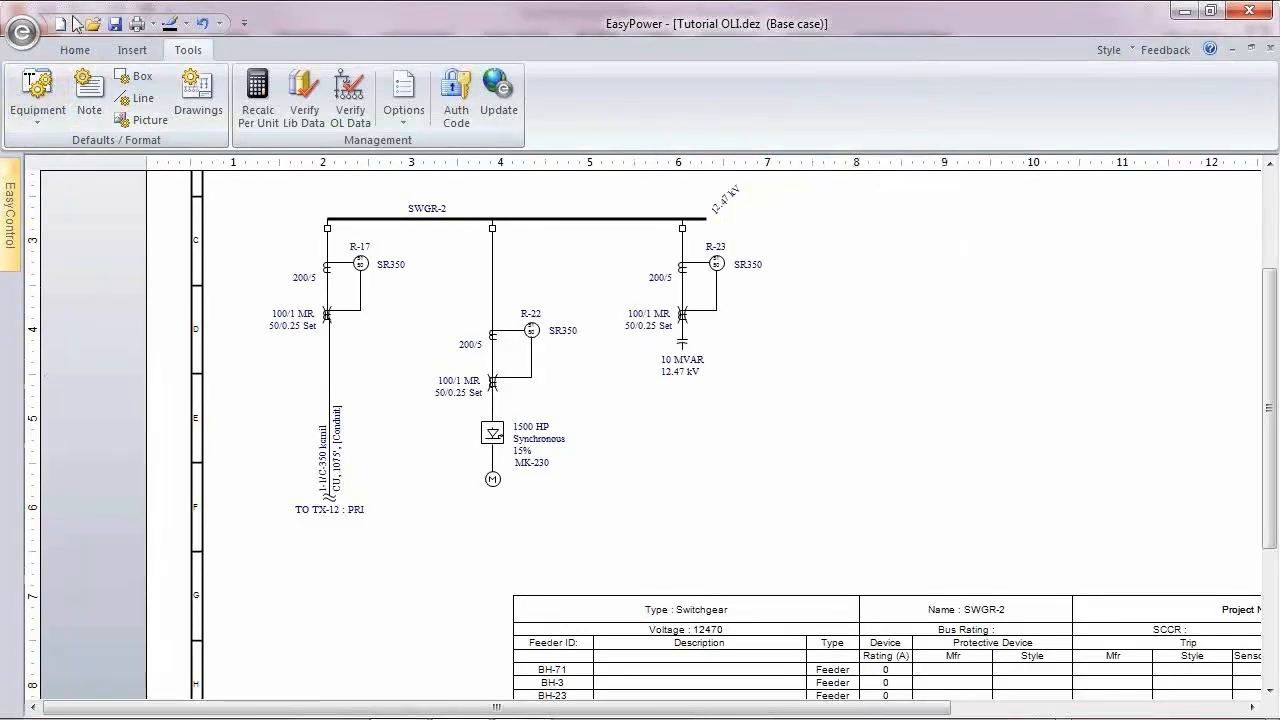
Step: Select the SWGR-2 bus with its three feeders, enter Short Circuit focus, and fault the bus
{"action": "left_click", "coordinate": [74, 49]}
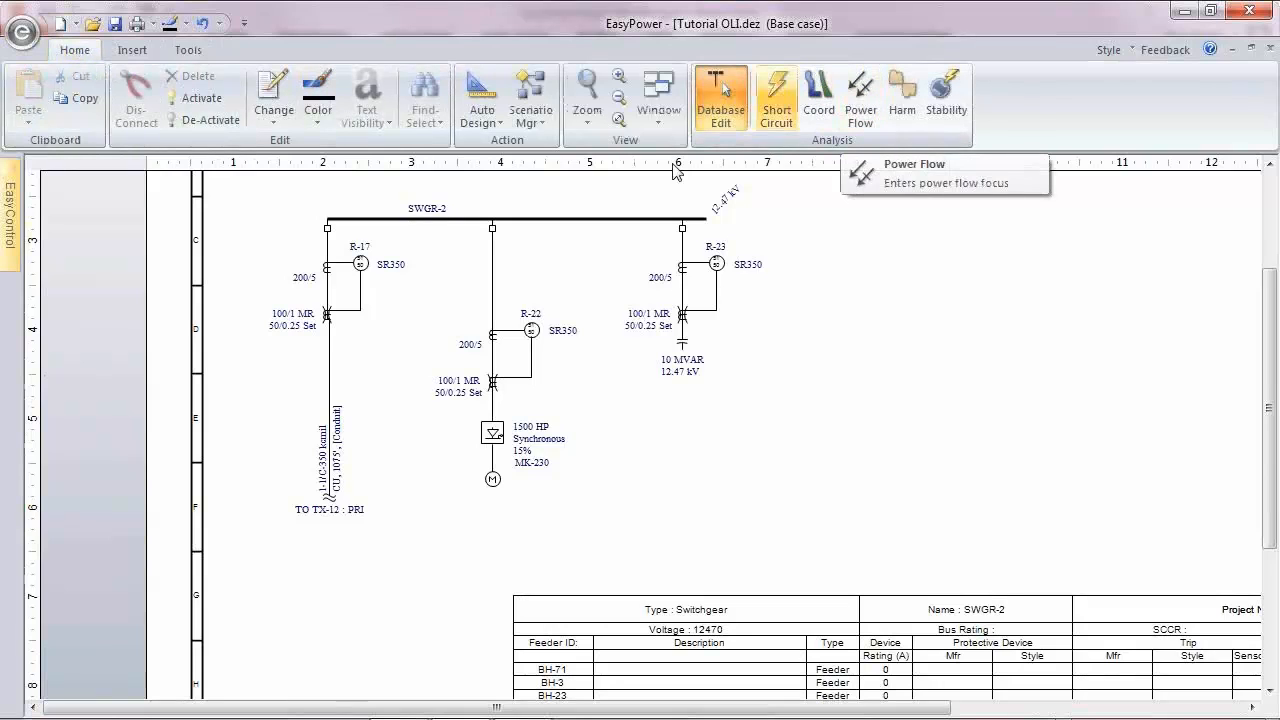
{"action": "left_click_drag", "start_coordinate": [268, 191], "coordinate": [764, 524]}
{"action": "left_click", "coordinate": [772, 98]}
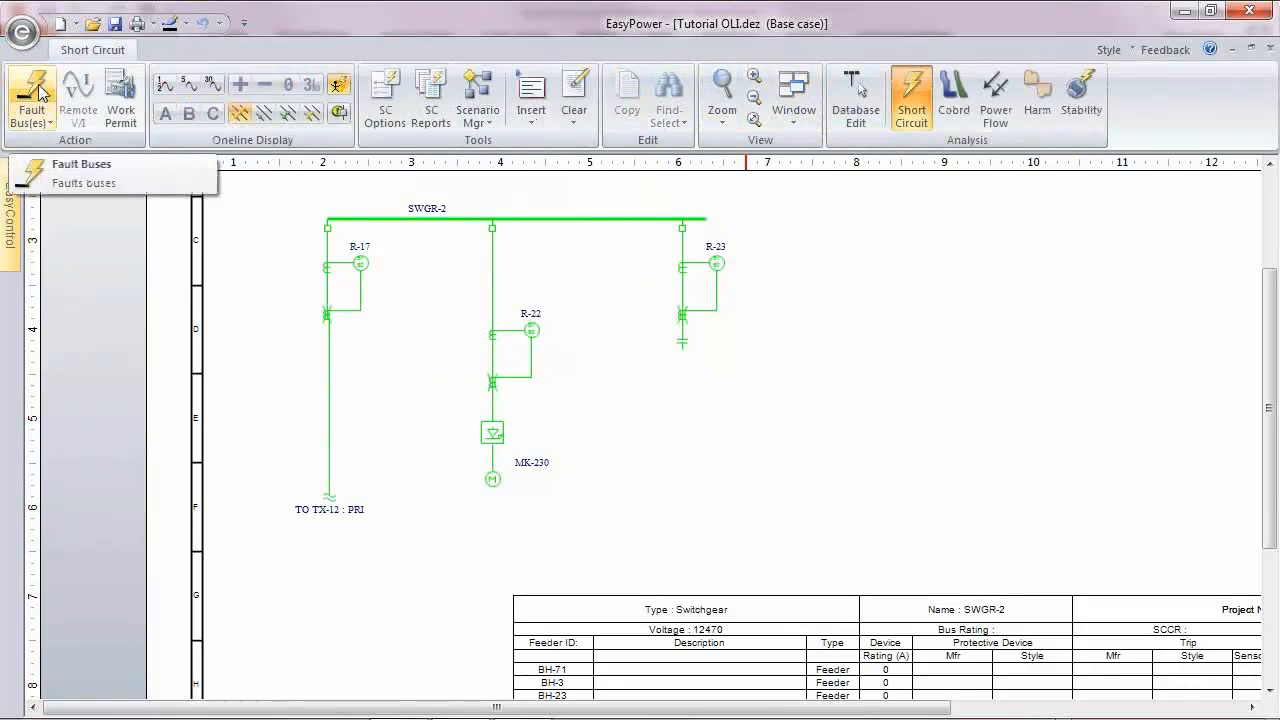
{"action": "left_click", "coordinate": [45, 107]}
{"action": "left_click_drag", "start_coordinate": [609, 320], "coordinate": [625, 428]}
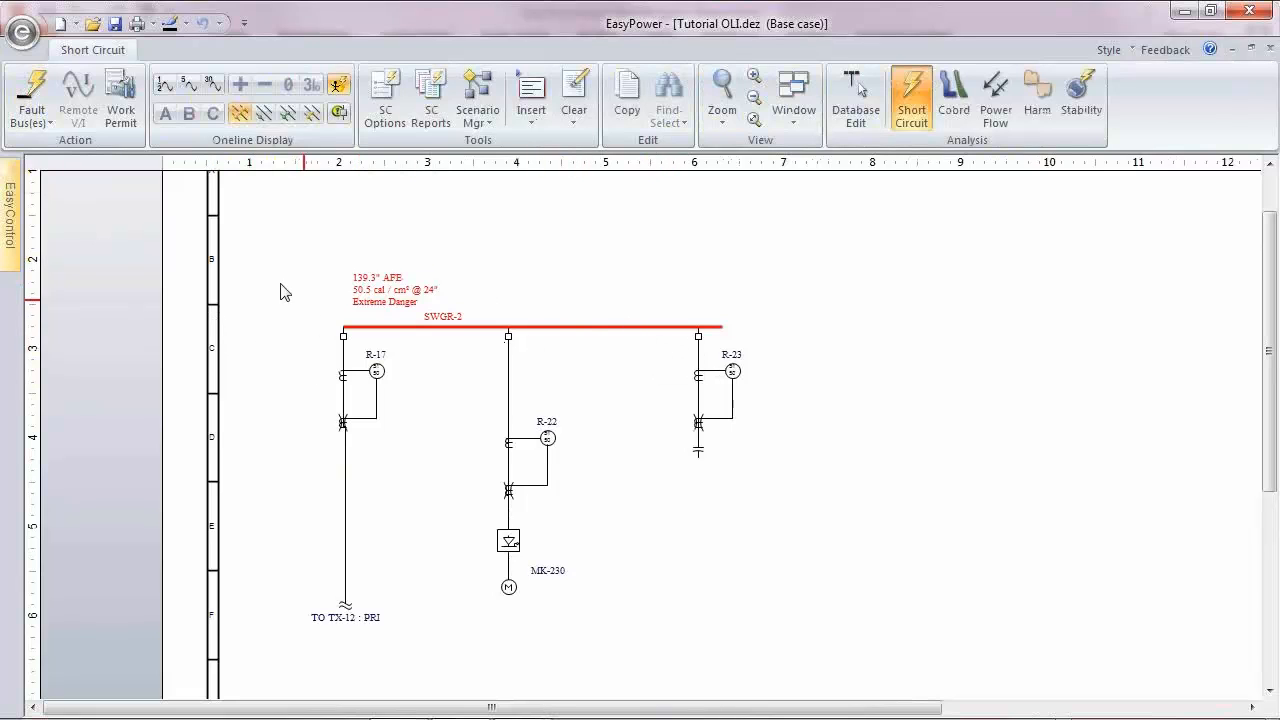
Step: Open the Main One-line and examine the SWGR-1 and SWGR-2 buses and their feeders in Short Circuit focus
{"action": "mouse_move", "coordinate": [10, 205]}
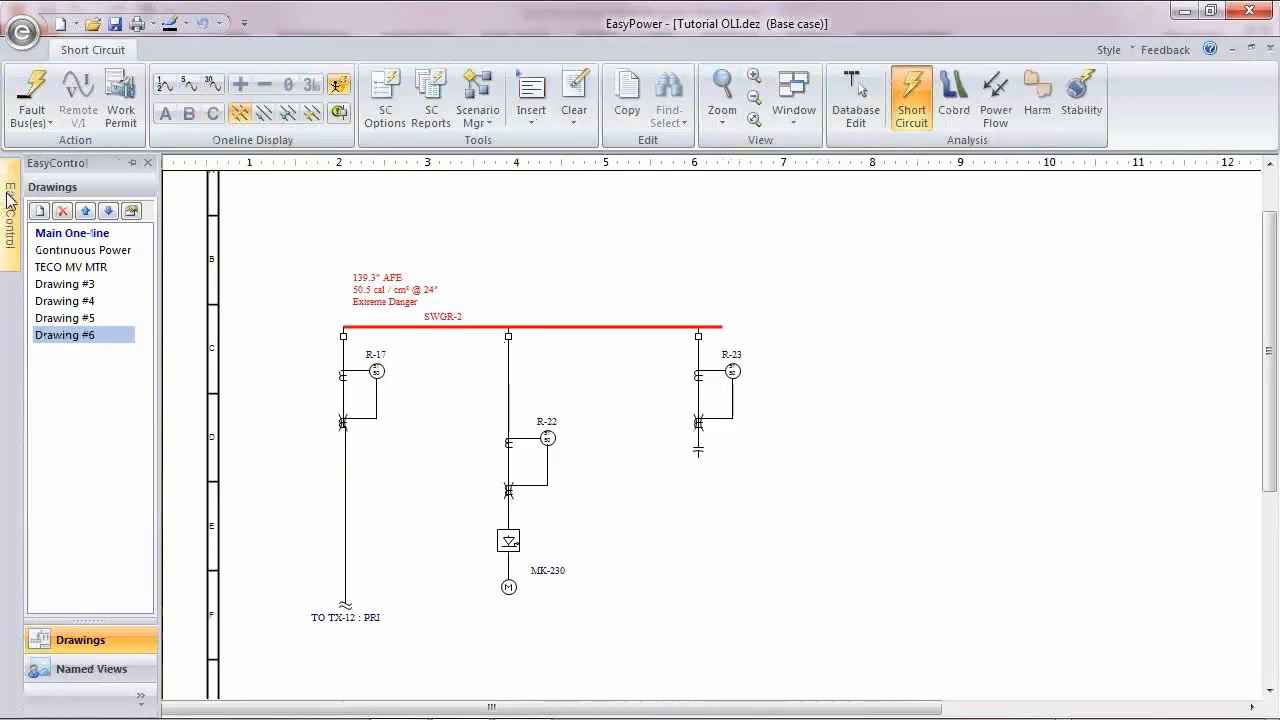
{"action": "left_click", "coordinate": [69, 236]}
{"action": "left_click_drag", "start_coordinate": [401, 341], "coordinate": [643, 508]}
{"action": "scroll", "coordinate": [450, 410], "scroll_direction": "up", "scroll_amount": 2}
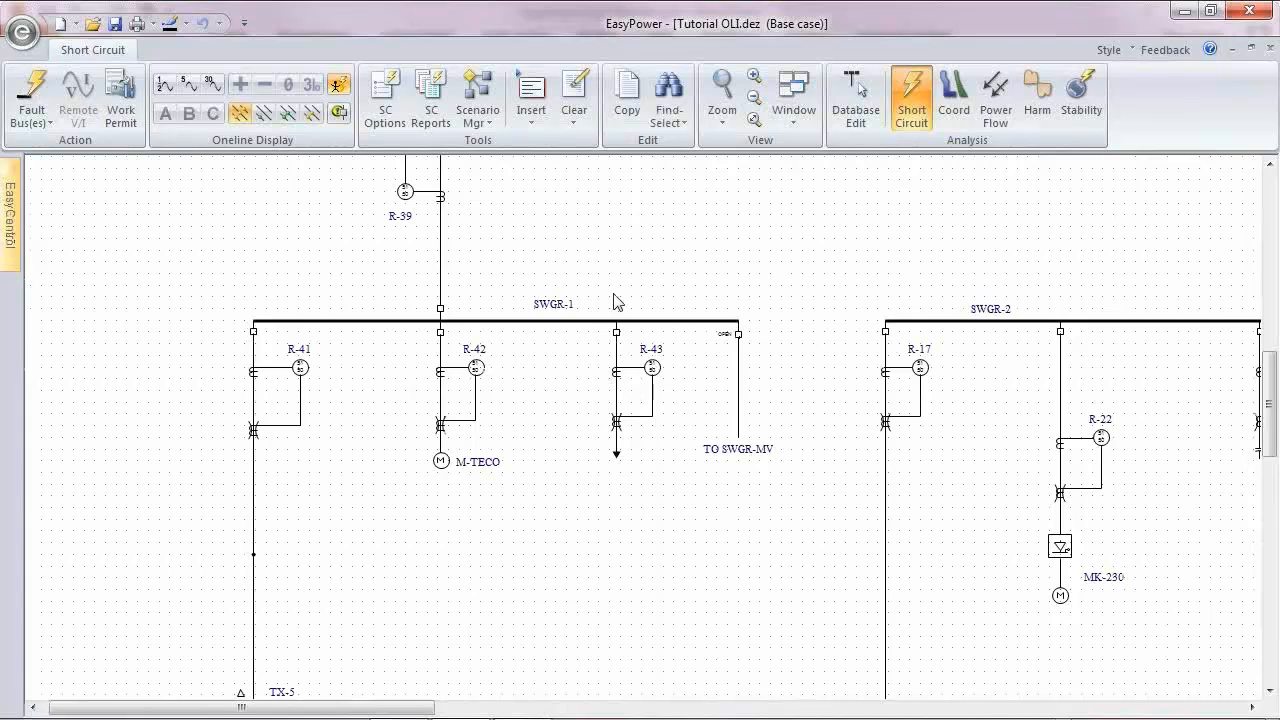
{"action": "left_click_drag", "start_coordinate": [1126, 445], "coordinate": [1040, 398]}
{"action": "scroll", "coordinate": [1040, 398], "scroll_direction": "down", "scroll_amount": 1}
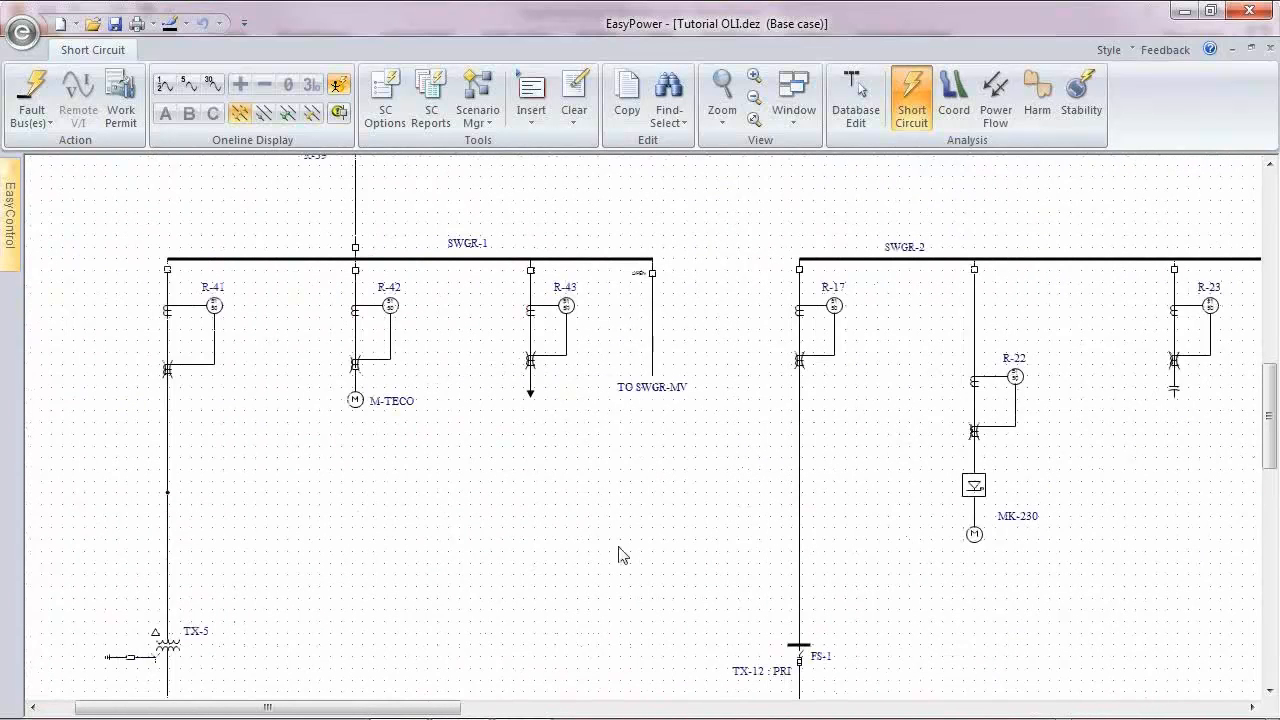
{"action": "scroll", "coordinate": [931, 680], "scroll_direction": "up", "scroll_amount": 1}
{"action": "left_click_drag", "start_coordinate": [931, 680], "coordinate": [621, 419]}
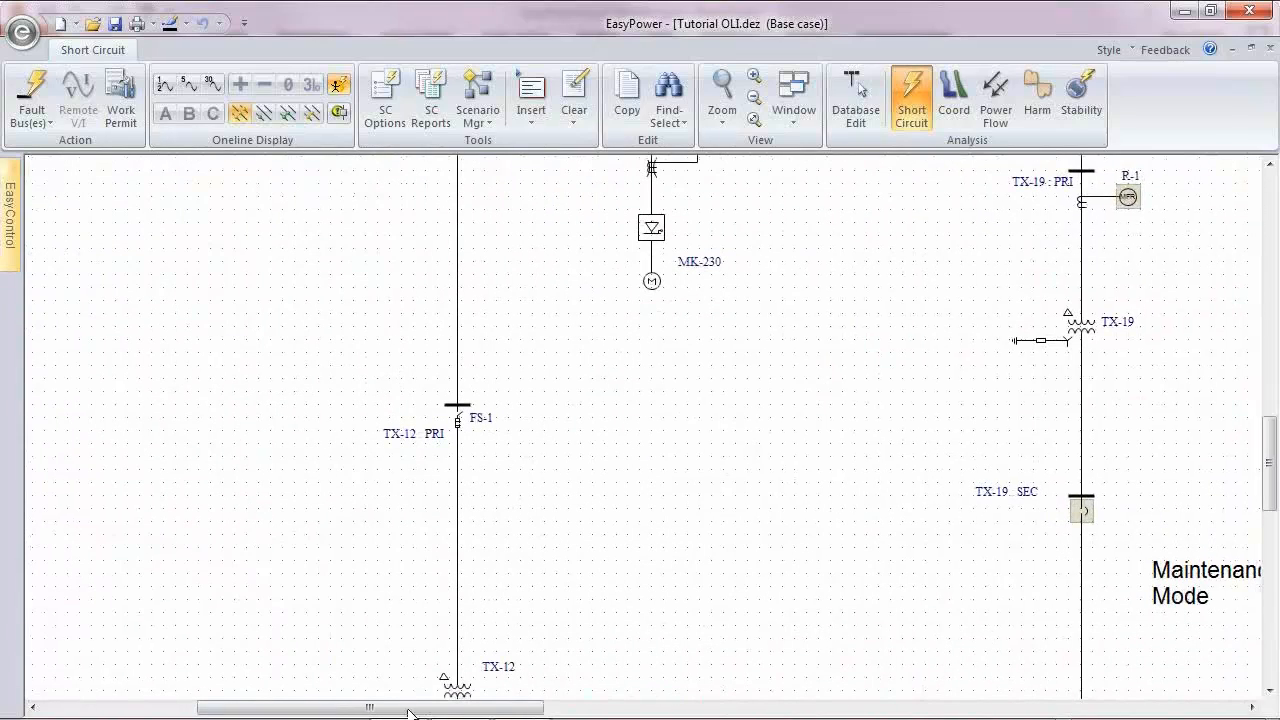
{"action": "left_click_drag", "start_coordinate": [583, 263], "coordinate": [661, 615]}
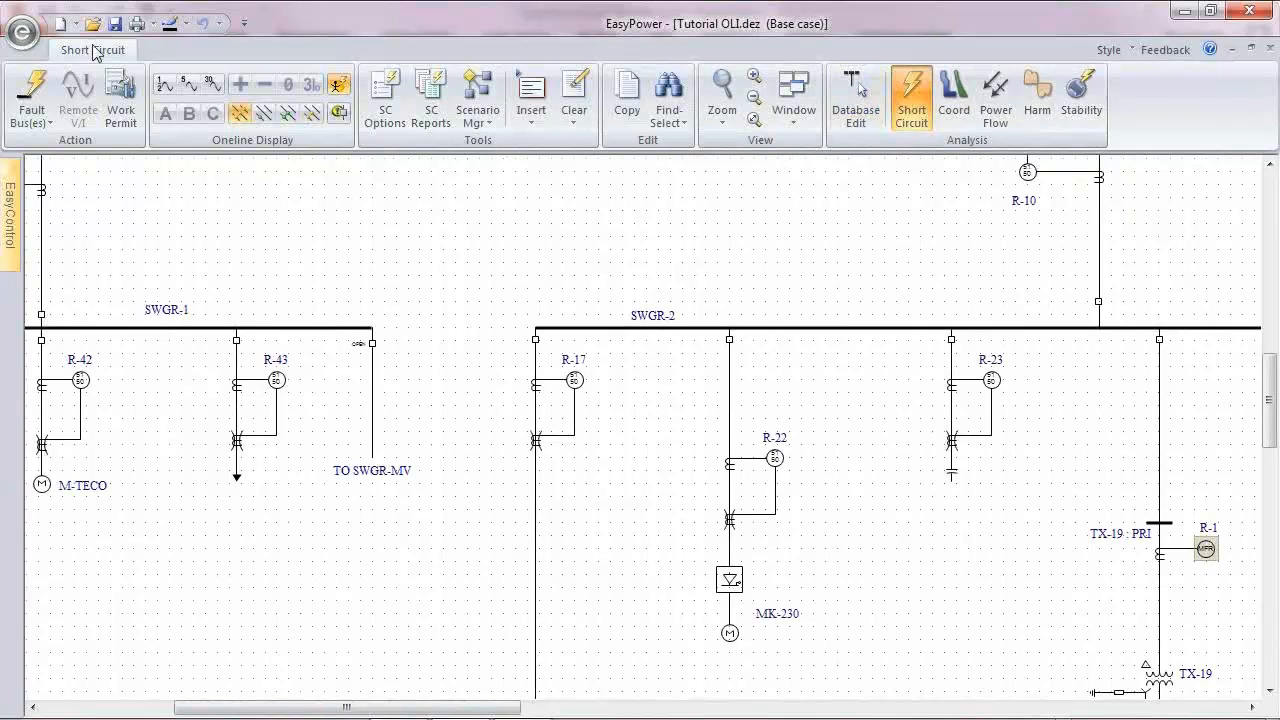
Step: Return to Database Edit, saving all temporary changes, and turn on automatic display of analysis results in all drawings
{"action": "left_click", "coordinate": [855, 105]}
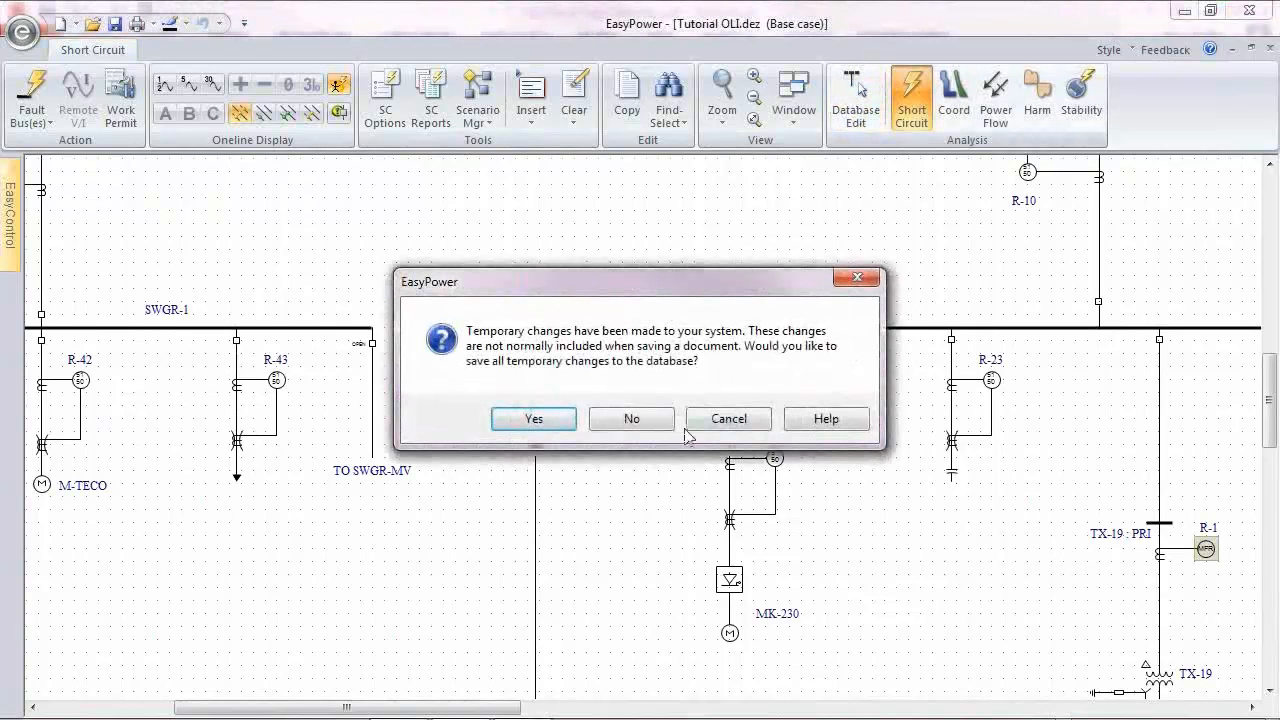
{"action": "left_click", "coordinate": [534, 419]}
{"action": "left_click", "coordinate": [183, 50]}
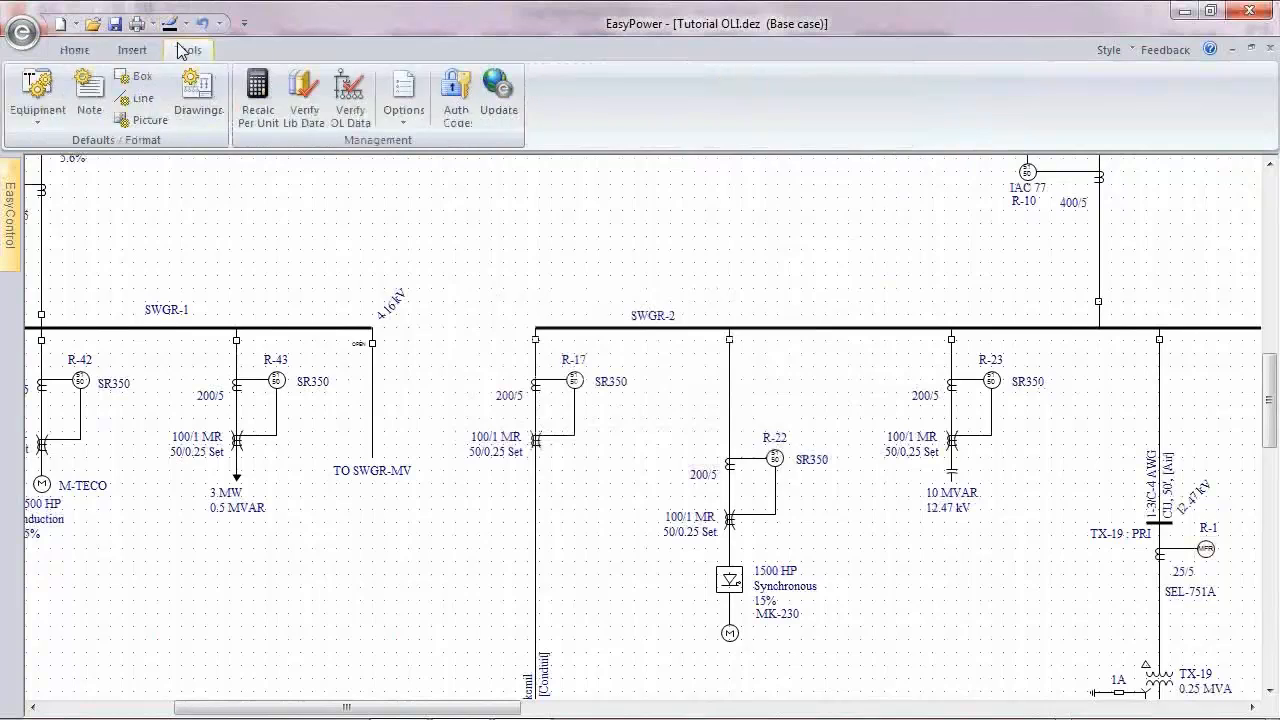
{"action": "left_click", "coordinate": [197, 100]}
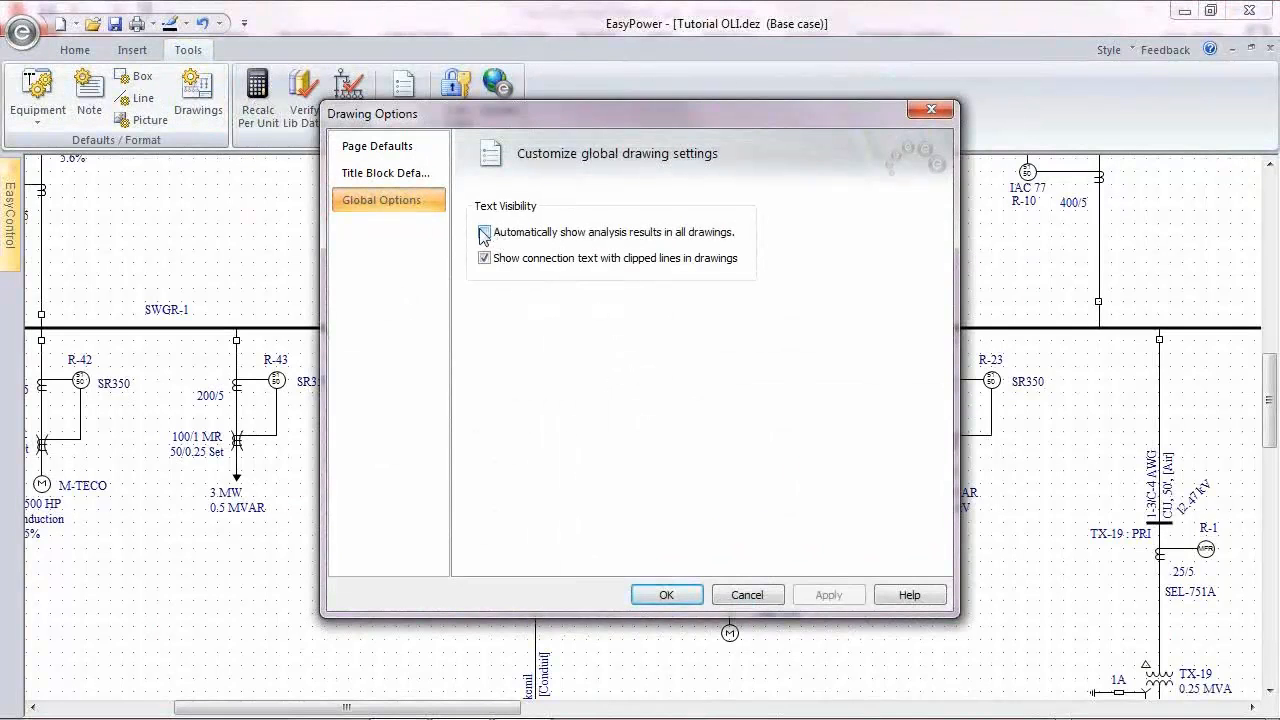
{"action": "left_click", "coordinate": [484, 232]}
{"action": "left_click", "coordinate": [668, 596]}
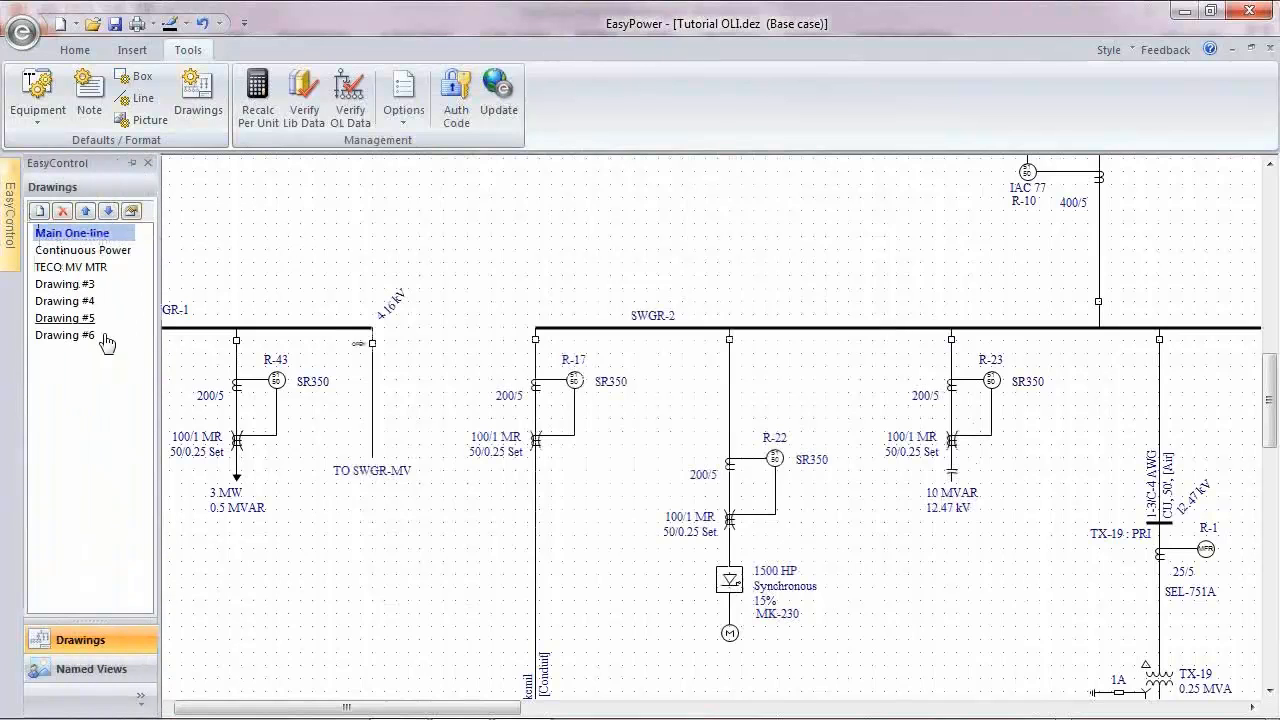
Step: Open the Continuous Power drawing, enter Short Circuit focus, and fault the buses in that drawing
{"action": "left_click", "coordinate": [83, 253]}
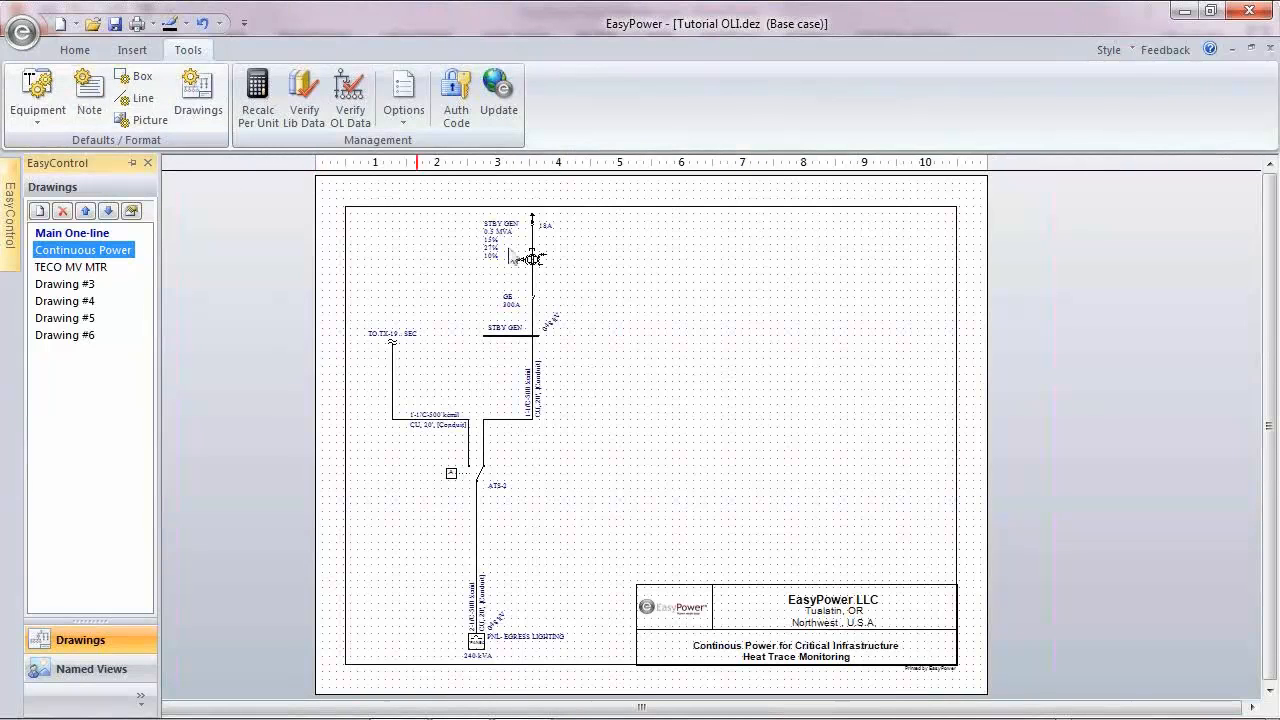
{"action": "left_click", "coordinate": [74, 49]}
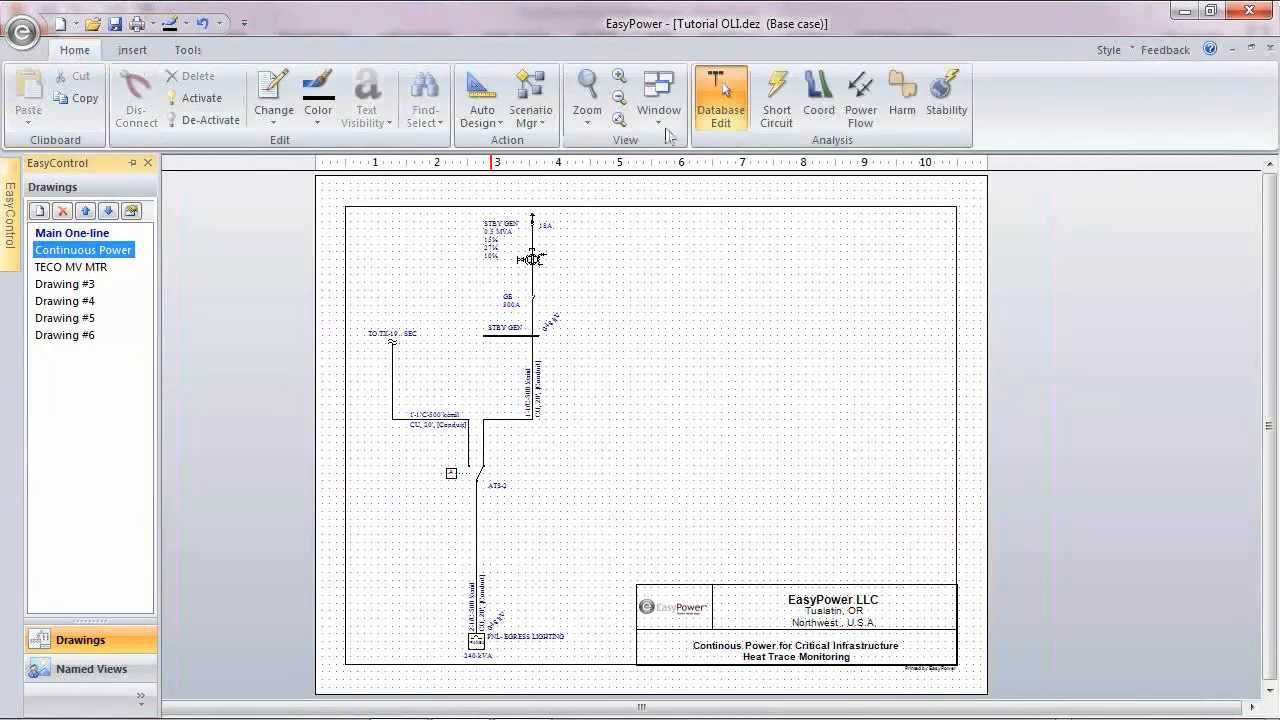
{"action": "left_click", "coordinate": [778, 100]}
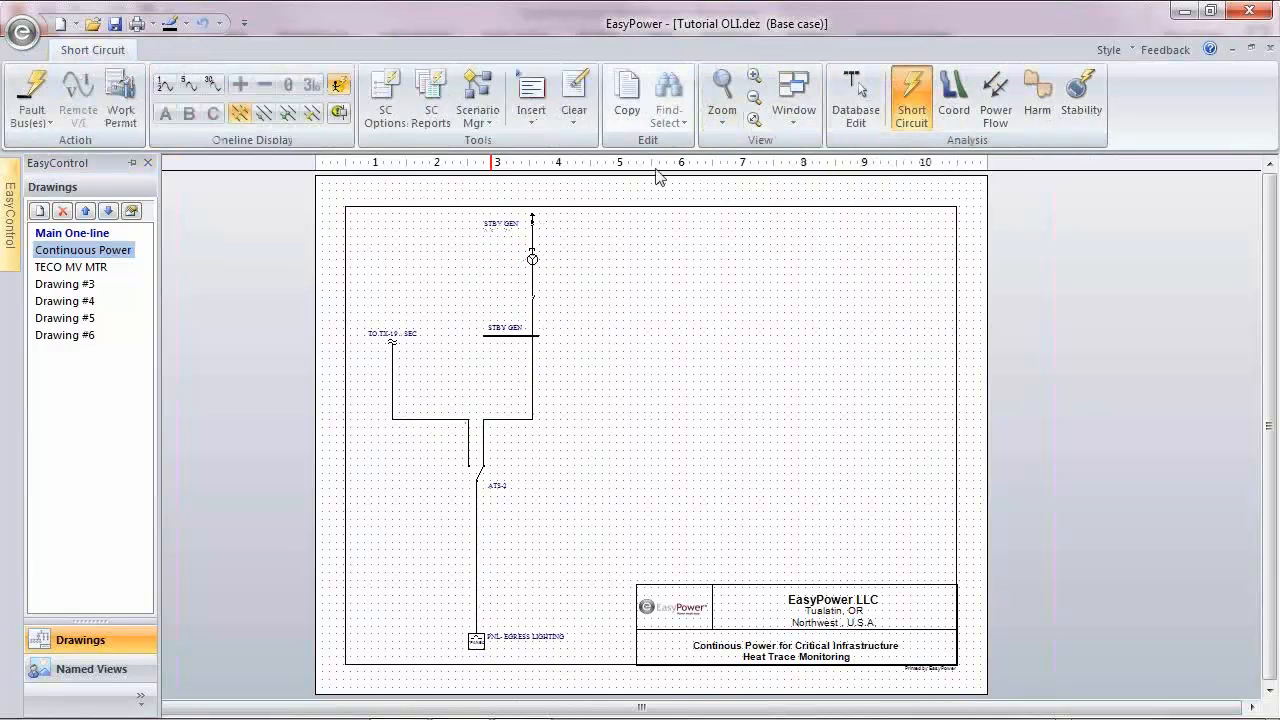
{"action": "left_click", "coordinate": [30, 95]}
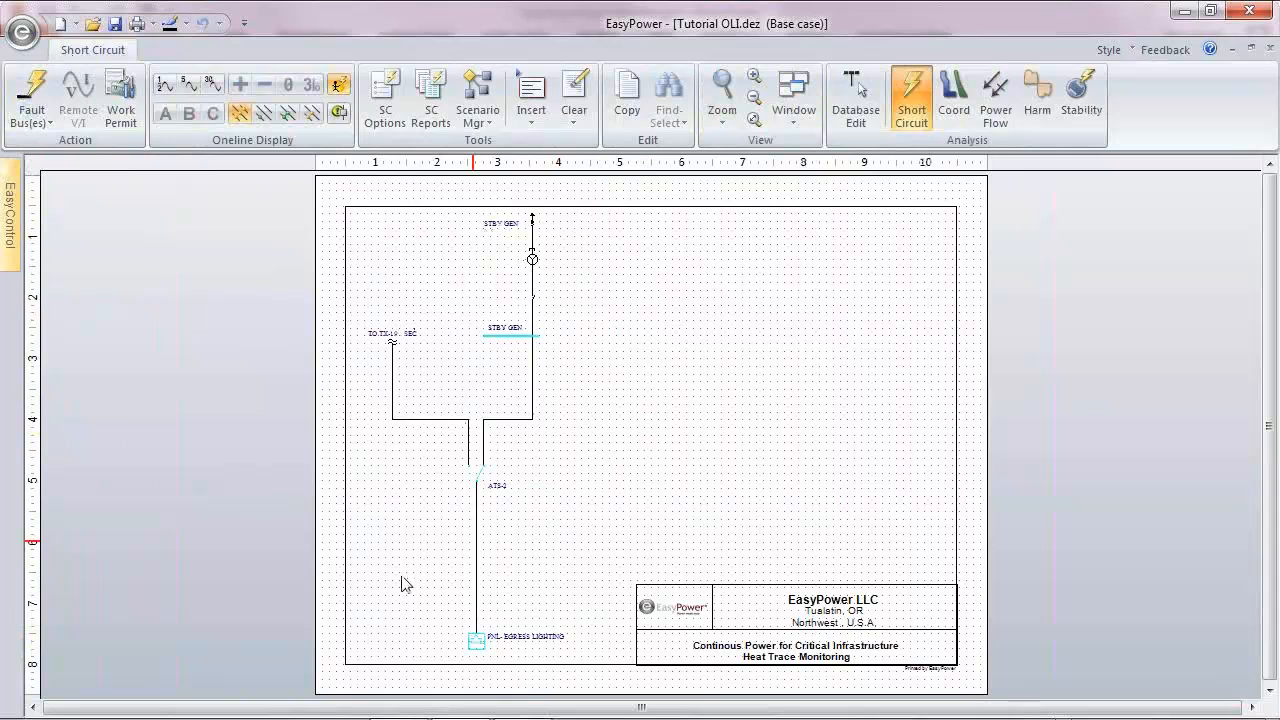
Step: Open the Main One-line and locate the faulted buses that belong to the Continuous Power drawing
{"action": "mouse_move", "coordinate": [8, 222]}
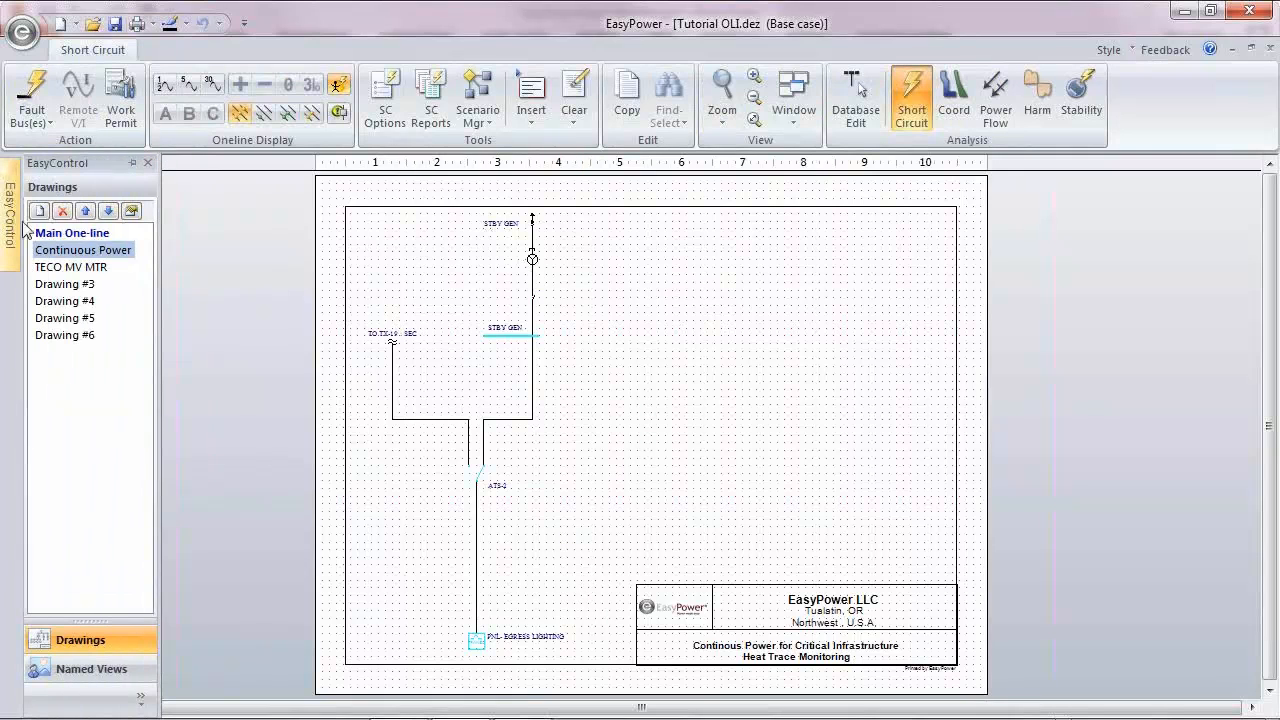
{"action": "left_click", "coordinate": [68, 233]}
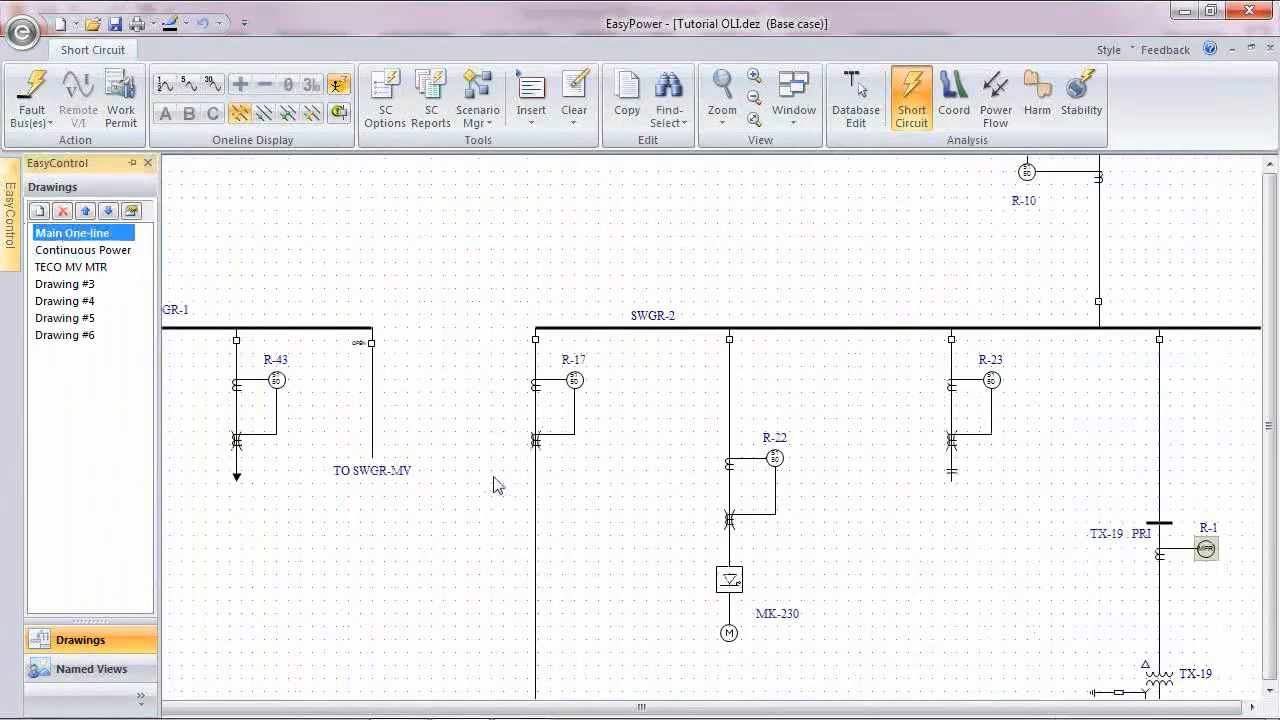
{"action": "scroll", "coordinate": [586, 446], "scroll_direction": "down", "scroll_amount": 4}
{"action": "scroll", "coordinate": [900, 620], "scroll_direction": "down", "scroll_amount": 2}
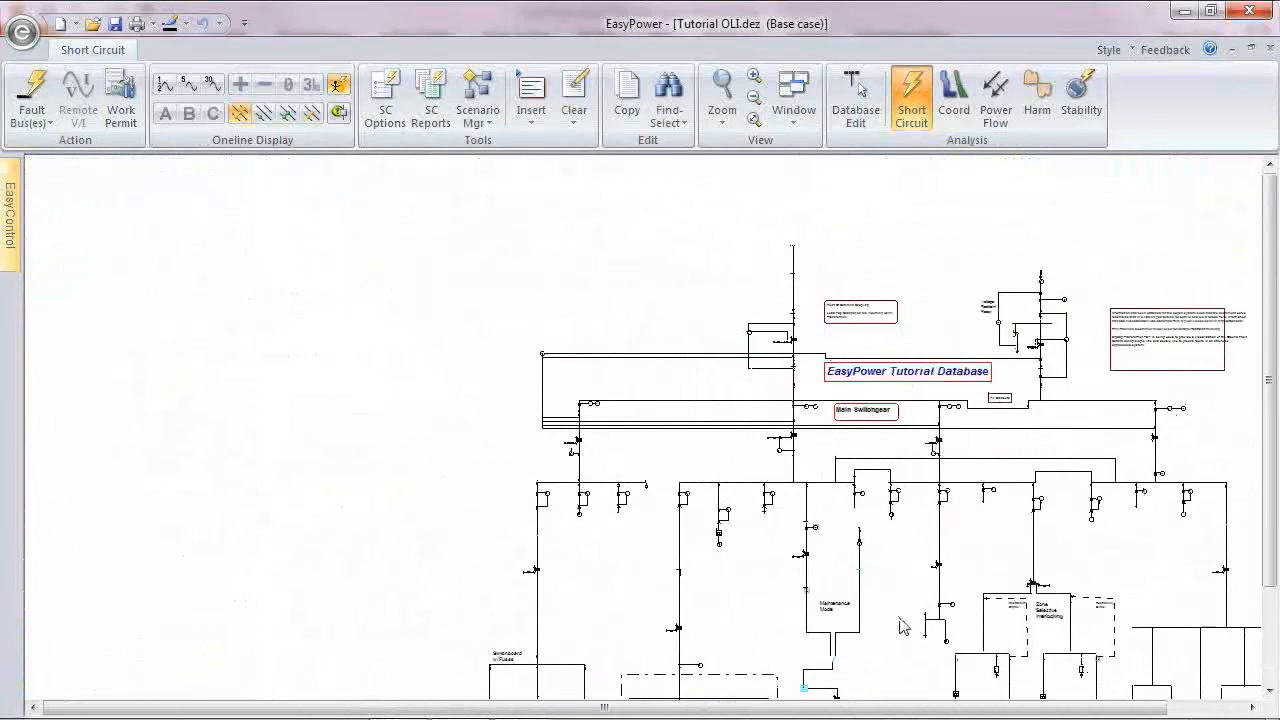
{"action": "mouse_move", "coordinate": [811, 680]}
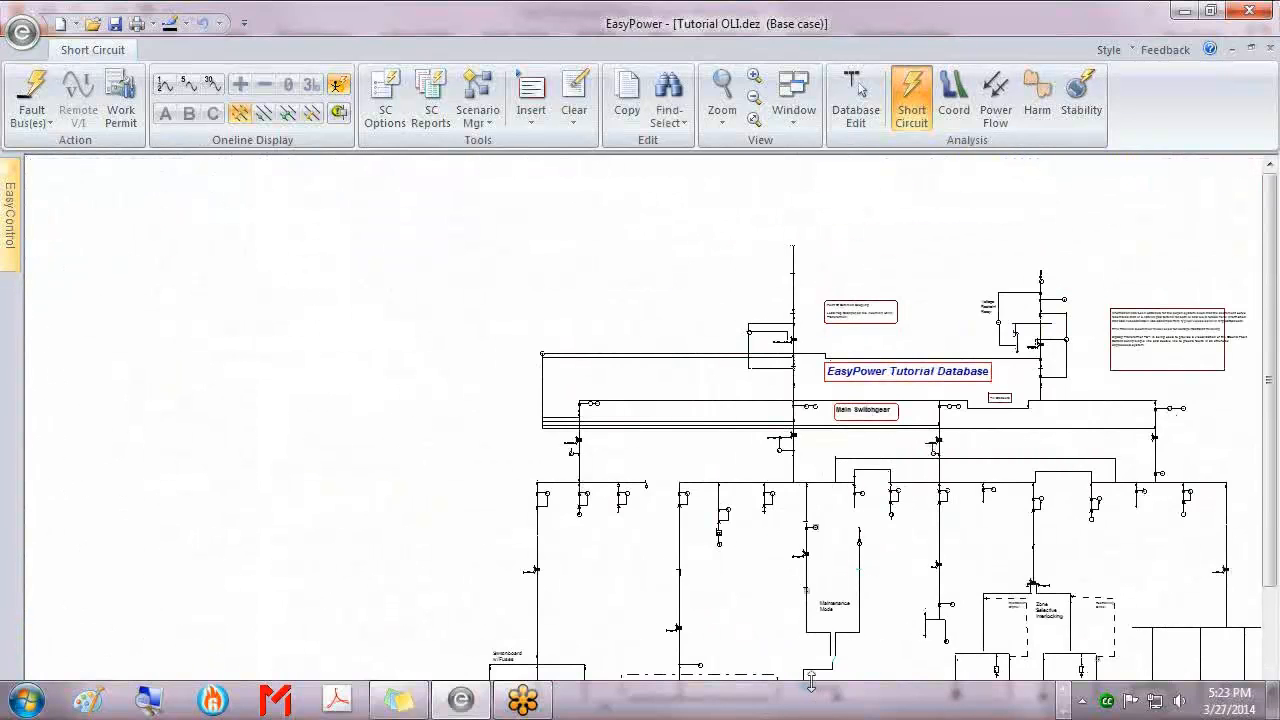
{"action": "left_click_drag", "start_coordinate": [862, 633], "coordinate": [585, 442]}
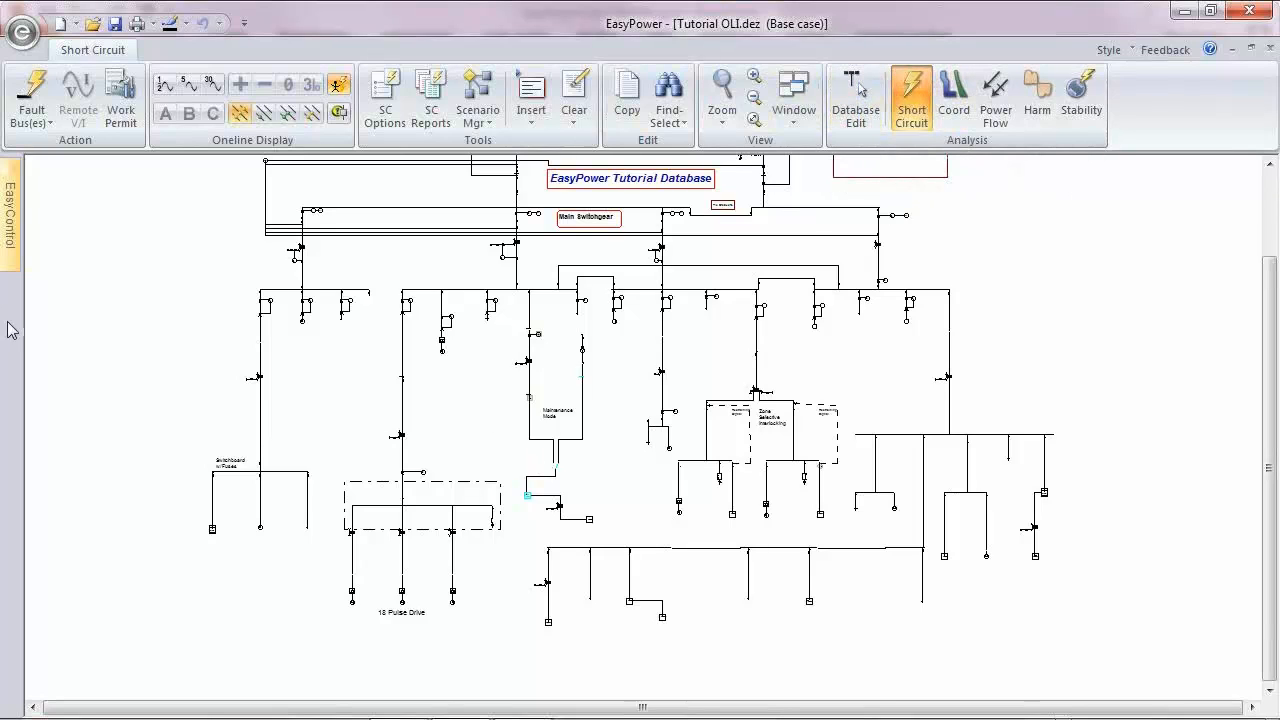
Step: Fault all the buses on the Main One-line
{"action": "mouse_move", "coordinate": [12, 236]}
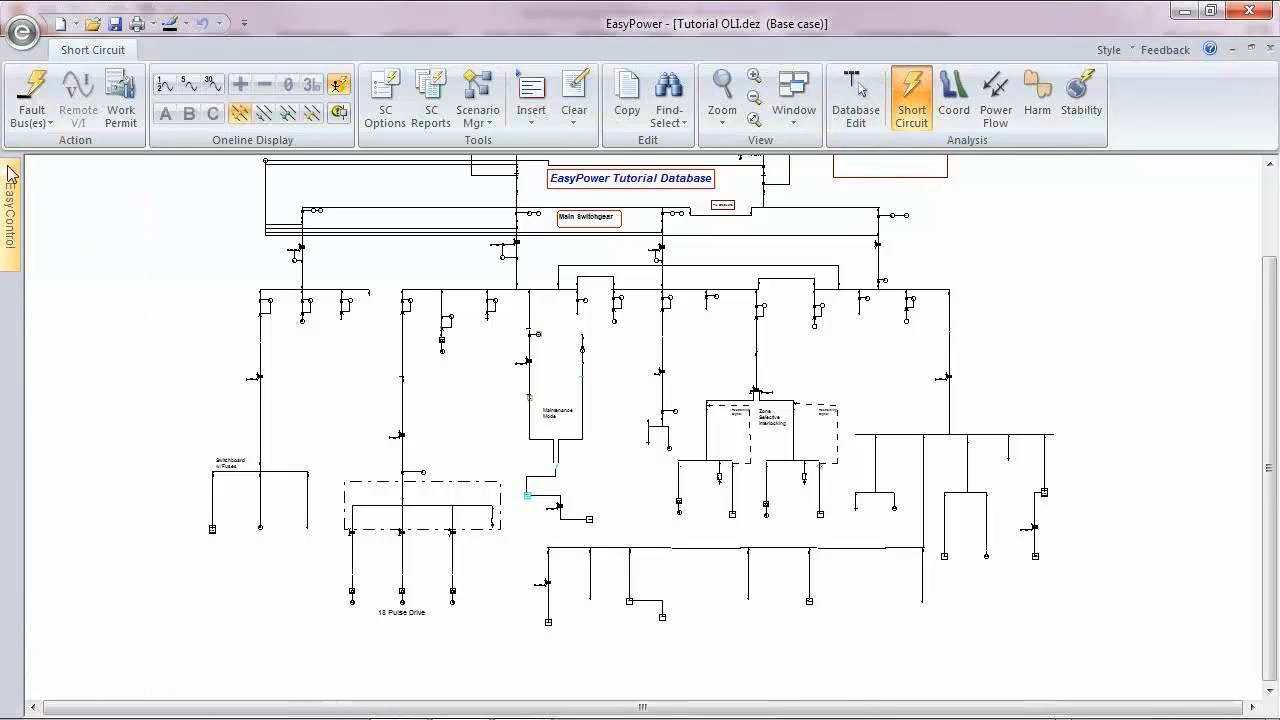
{"action": "mouse_move", "coordinate": [19, 199]}
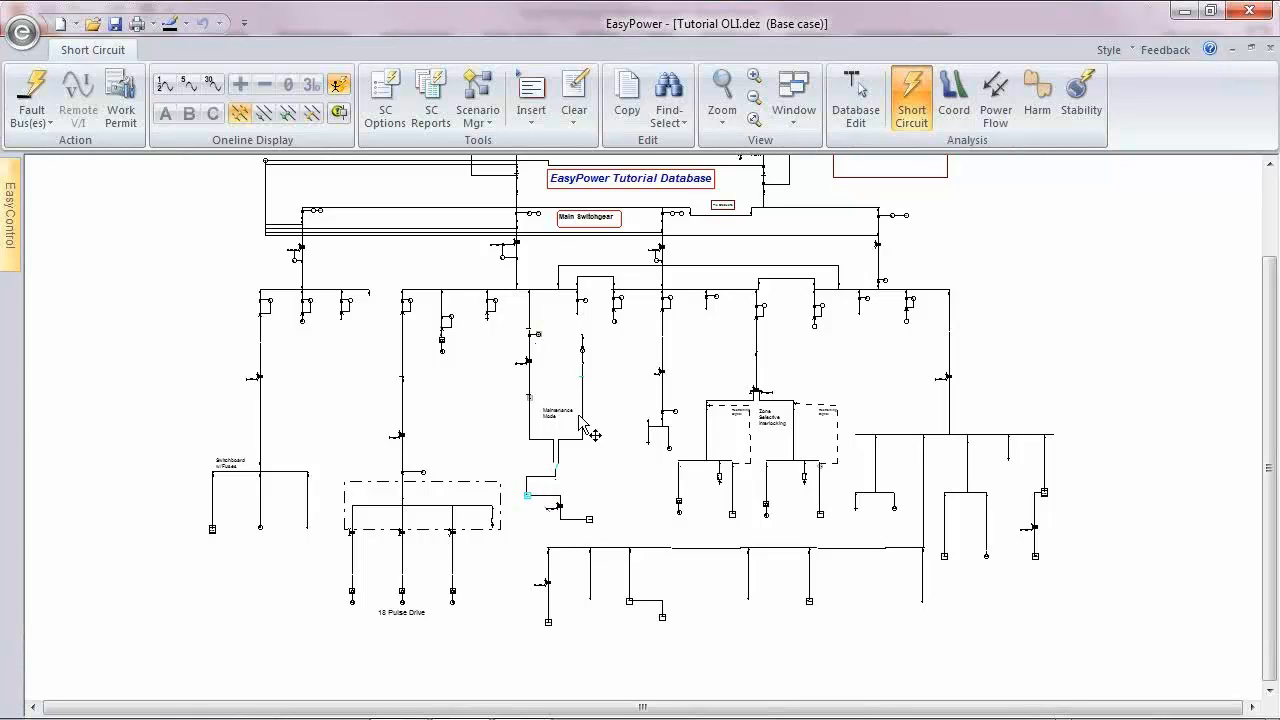
{"action": "left_click", "coordinate": [33, 95]}
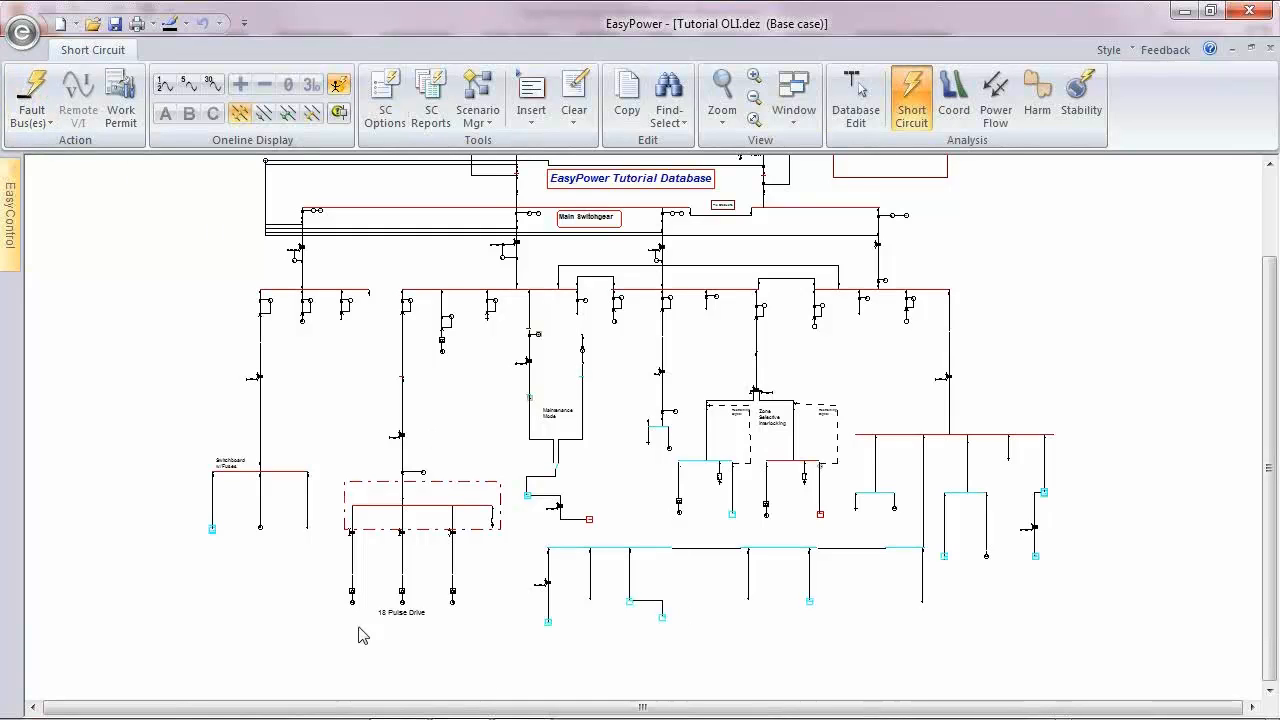
{"action": "left_click_drag", "start_coordinate": [732, 341], "coordinate": [739, 387]}
Step: Check the short circuit results in the Continuous Power, TECO MV MTR, Drawing #3 and Drawing #6 drawings
{"action": "mouse_move", "coordinate": [12, 233]}
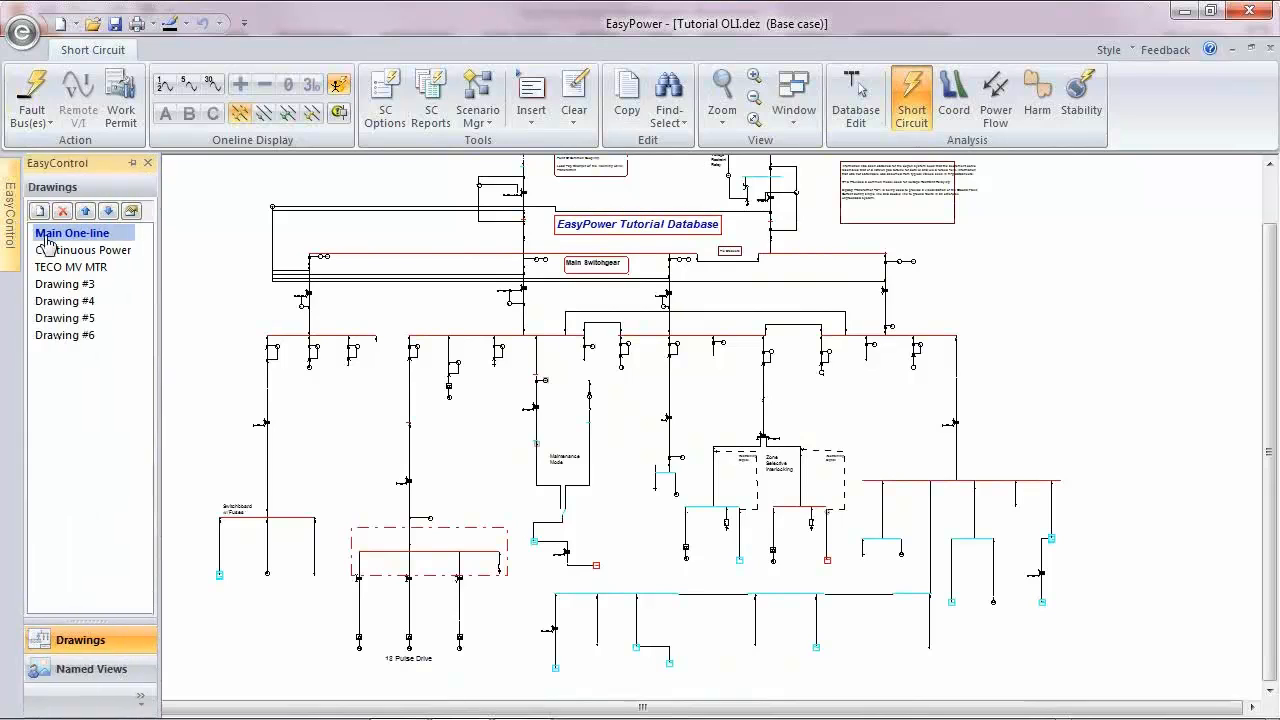
{"action": "left_click", "coordinate": [64, 250]}
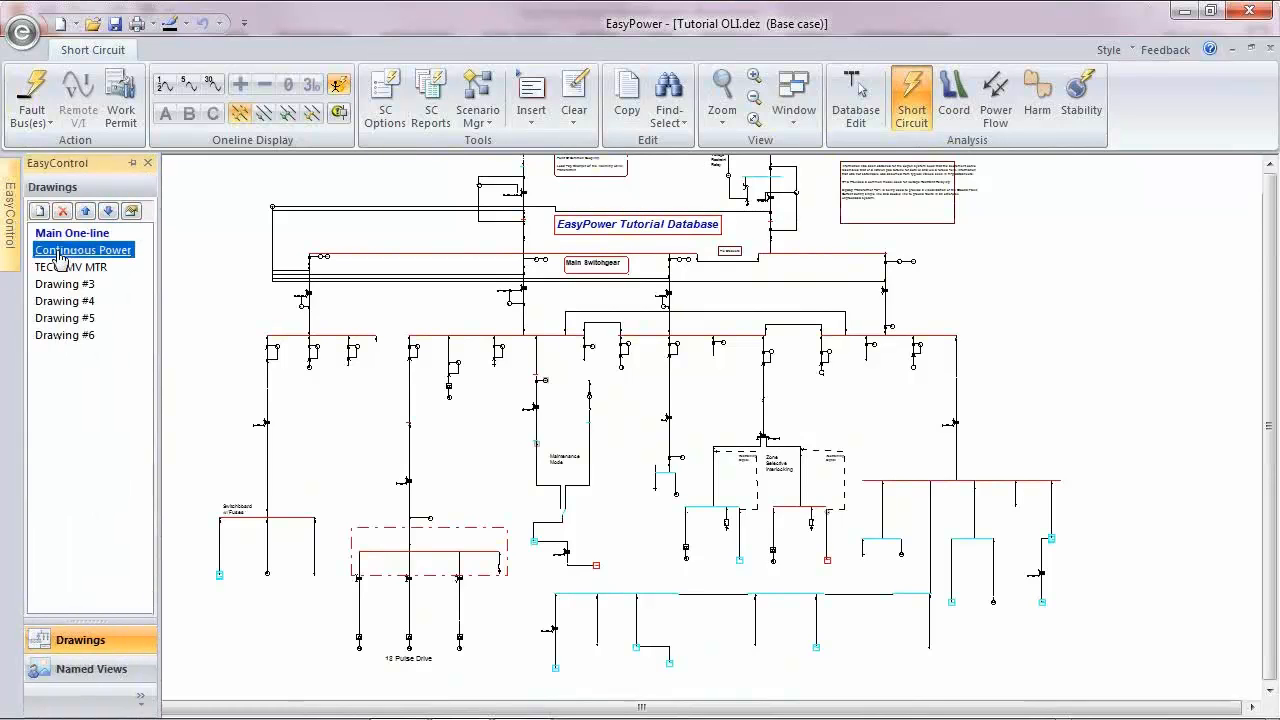
{"action": "left_click", "coordinate": [72, 267]}
{"action": "left_click", "coordinate": [76, 285]}
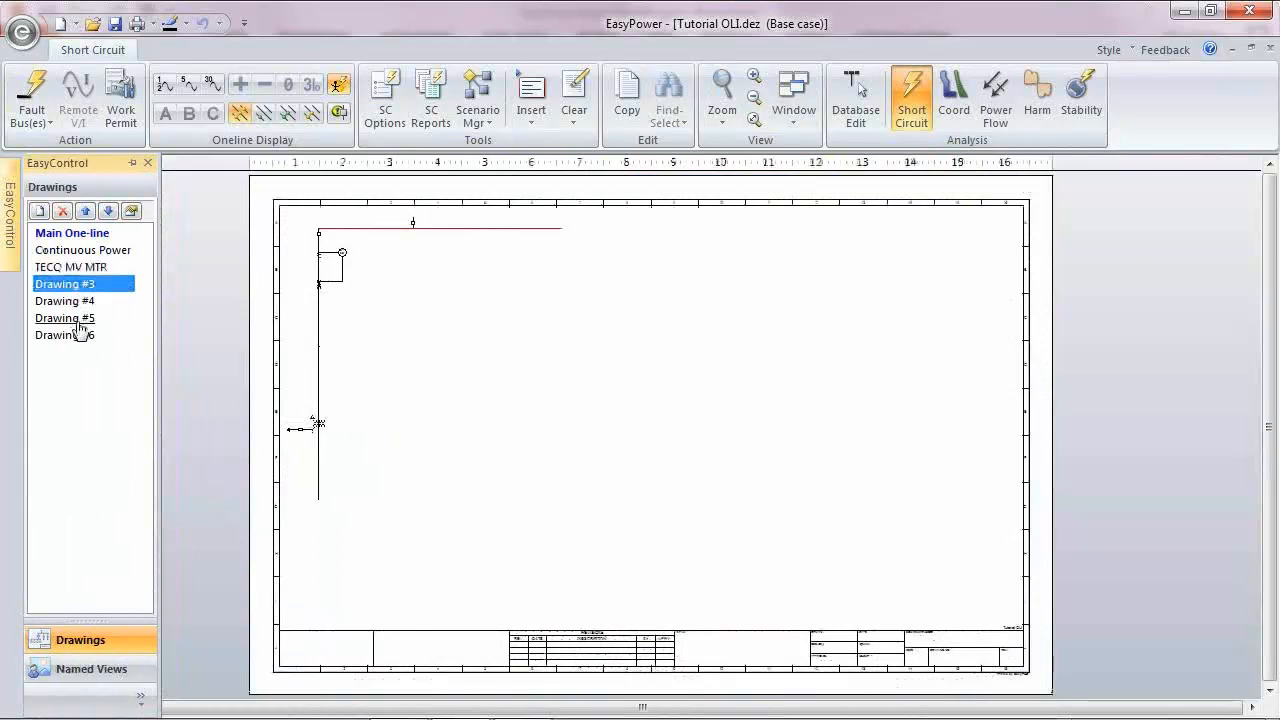
{"action": "left_click", "coordinate": [84, 335]}
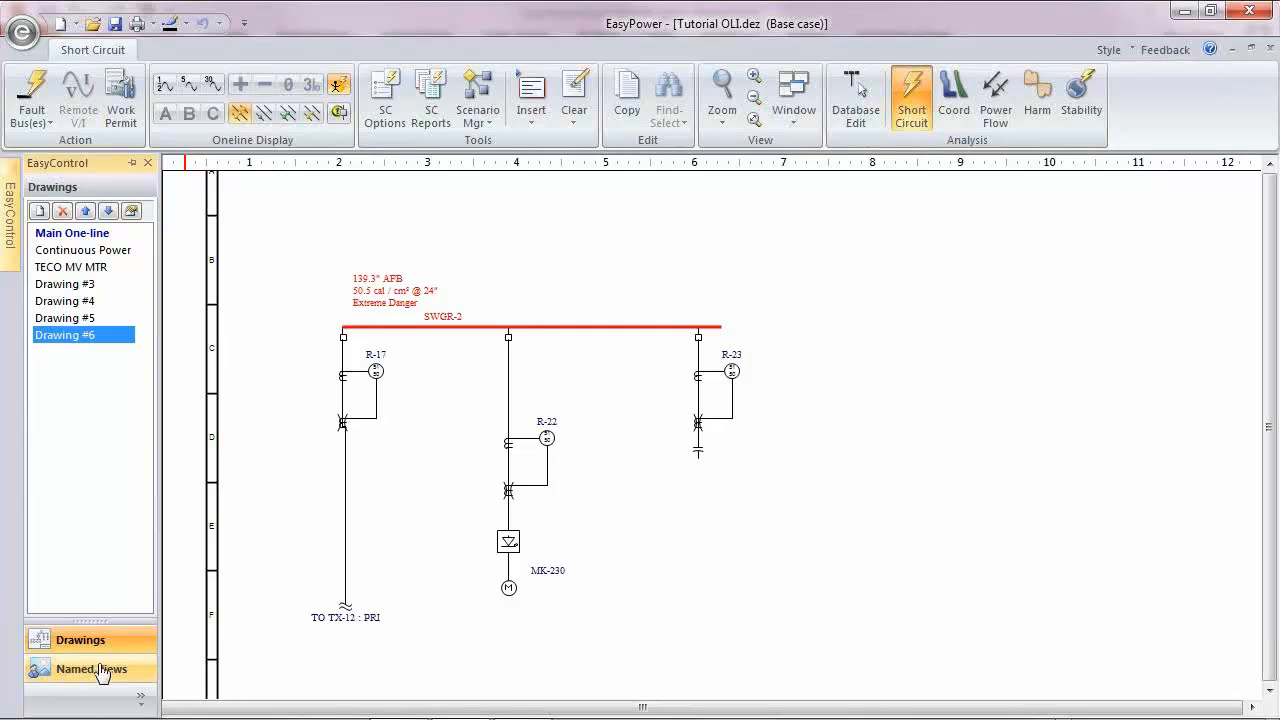
Step: Return to the Main One-line and bring up the list of named views
{"action": "left_click", "coordinate": [95, 669]}
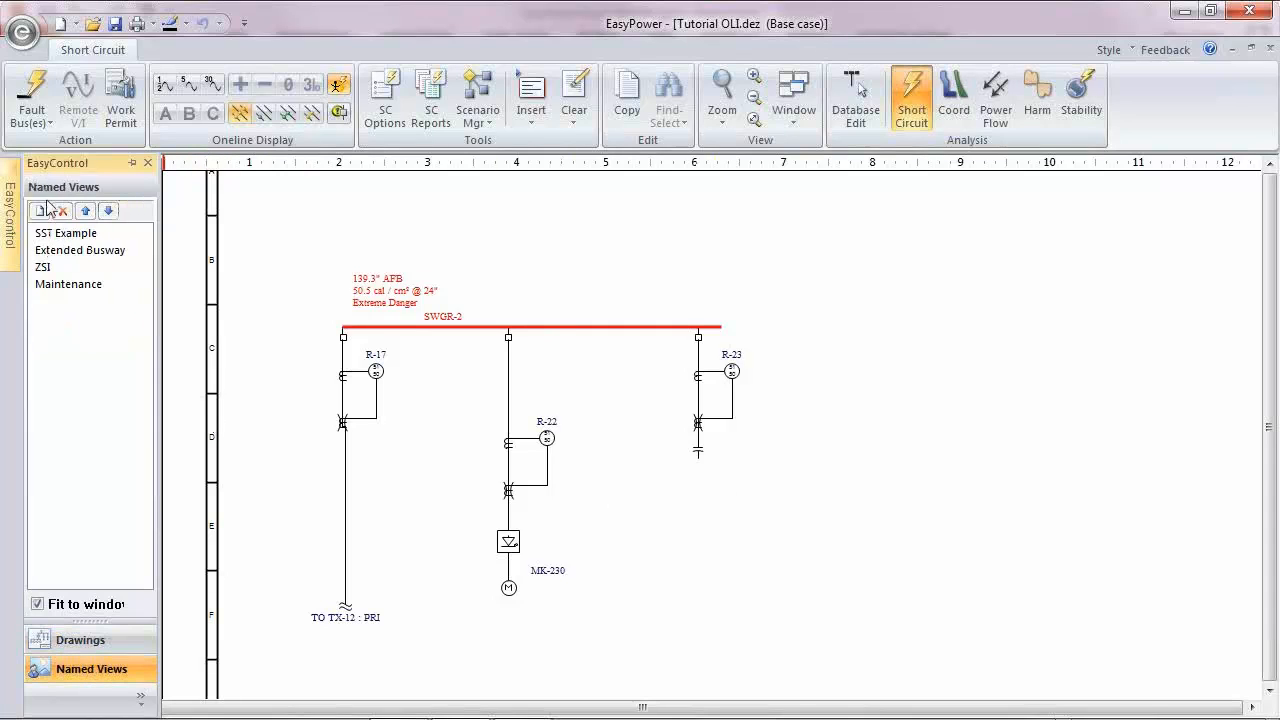
{"action": "left_click", "coordinate": [90, 640]}
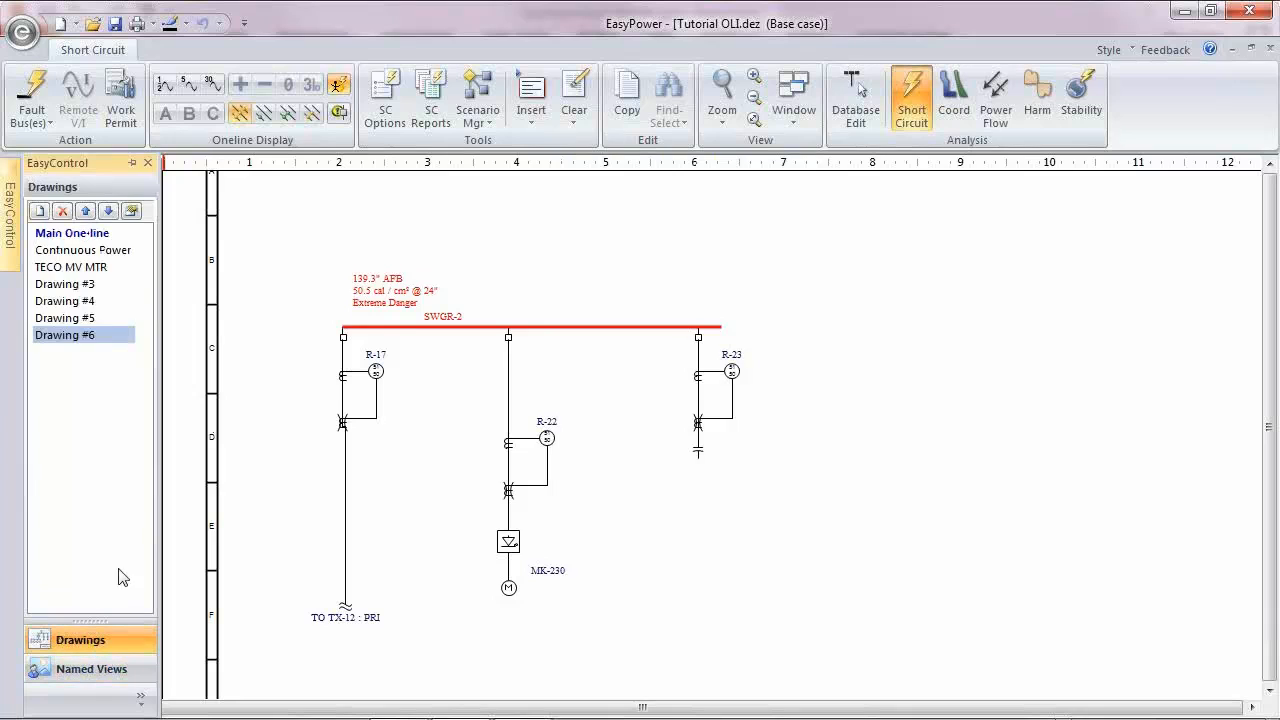
{"action": "left_click", "coordinate": [72, 233]}
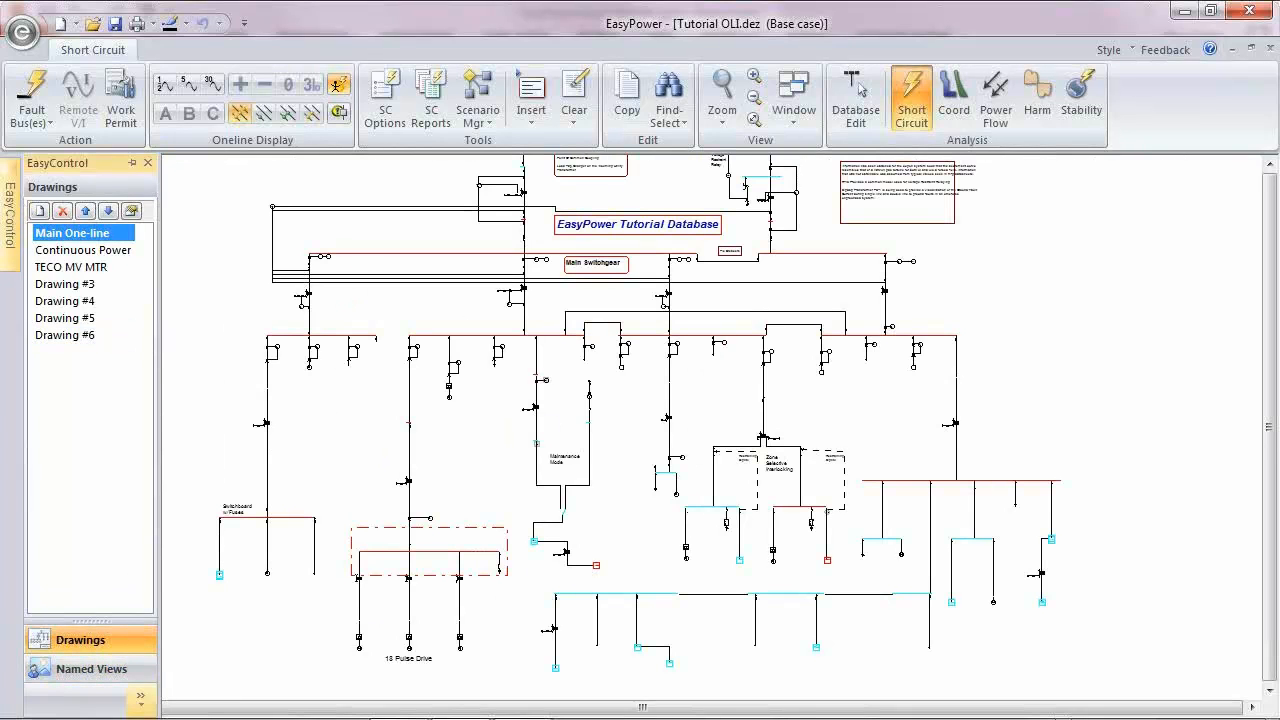
{"action": "left_click", "coordinate": [95, 669]}
{"action": "left_click", "coordinate": [72, 233]}
{"action": "left_click", "coordinate": [78, 236]}
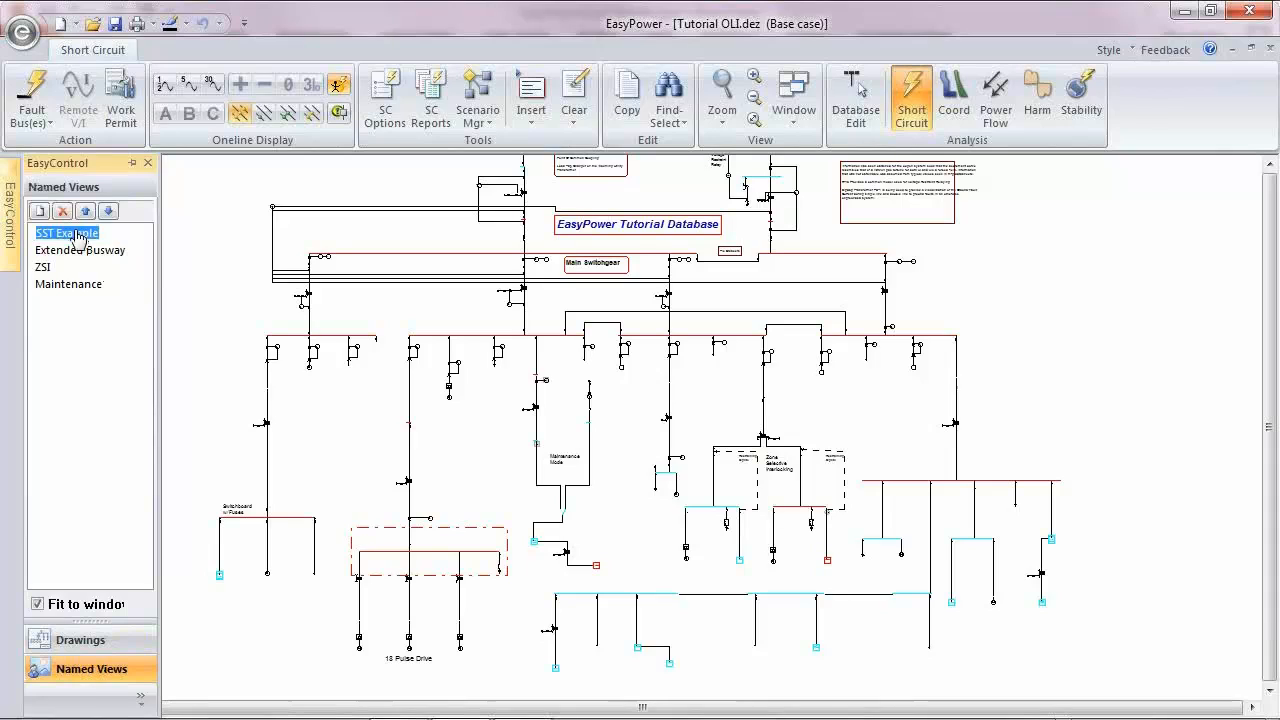
{"action": "left_click", "coordinate": [88, 437]}
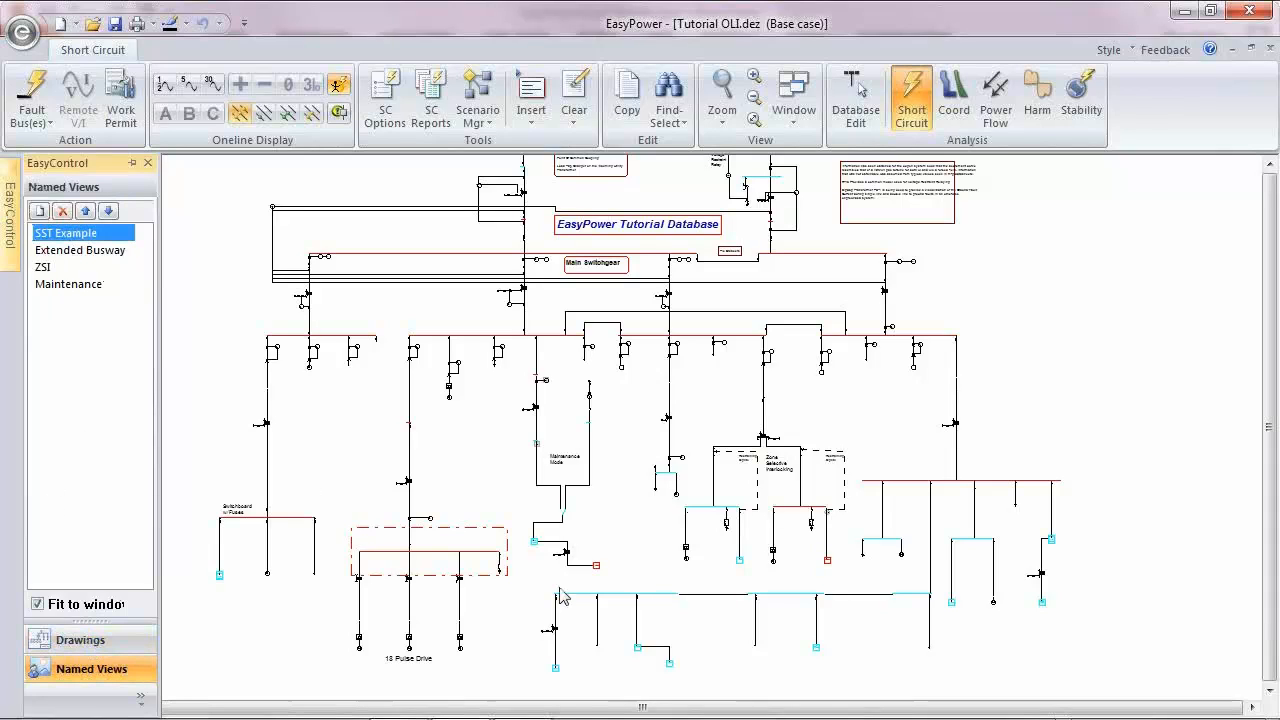
Step: Open the Extended Busway named view and examine the results along the BSDCT: E and BSDCT: M busway sections
{"action": "left_click", "coordinate": [78, 251]}
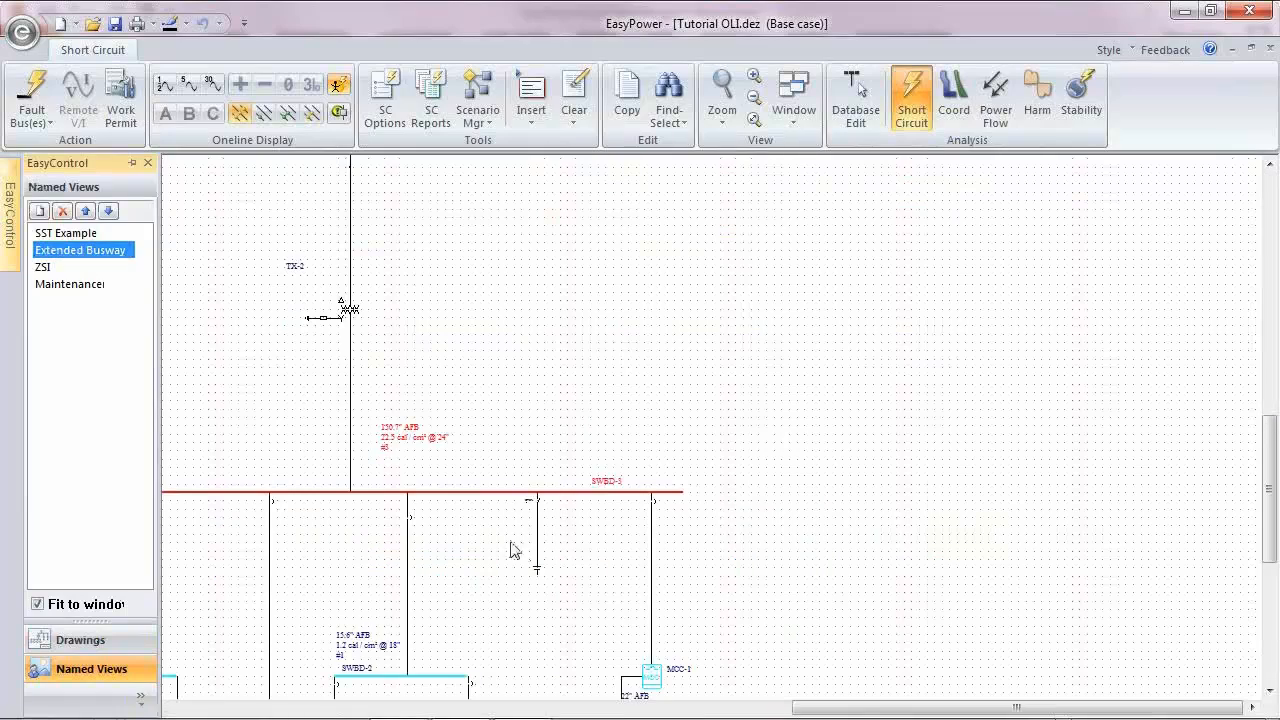
{"action": "left_click", "coordinate": [401, 592]}
{"action": "left_click_drag", "start_coordinate": [401, 592], "coordinate": [878, 163]}
{"action": "left_click_drag", "start_coordinate": [795, 226], "coordinate": [957, 211]}
{"action": "left_click_drag", "start_coordinate": [530, 655], "coordinate": [1256, 494]}
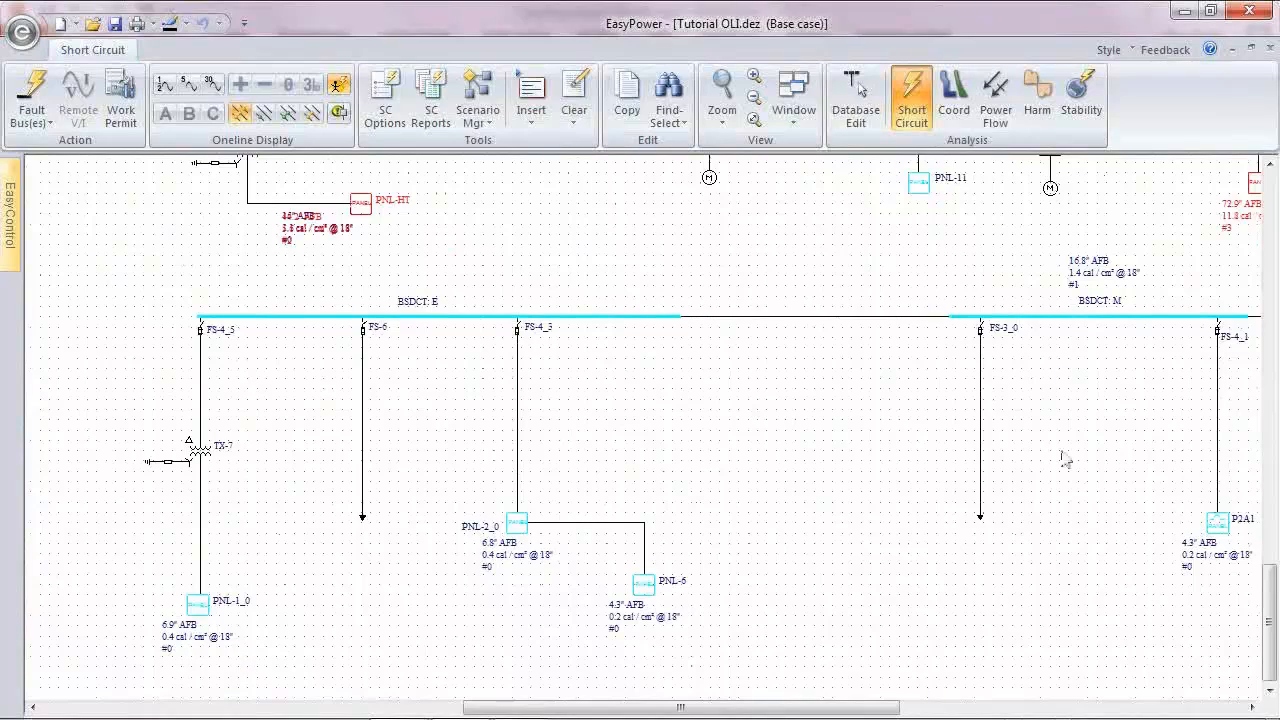
{"action": "left_click_drag", "start_coordinate": [1151, 543], "coordinate": [597, 445]}
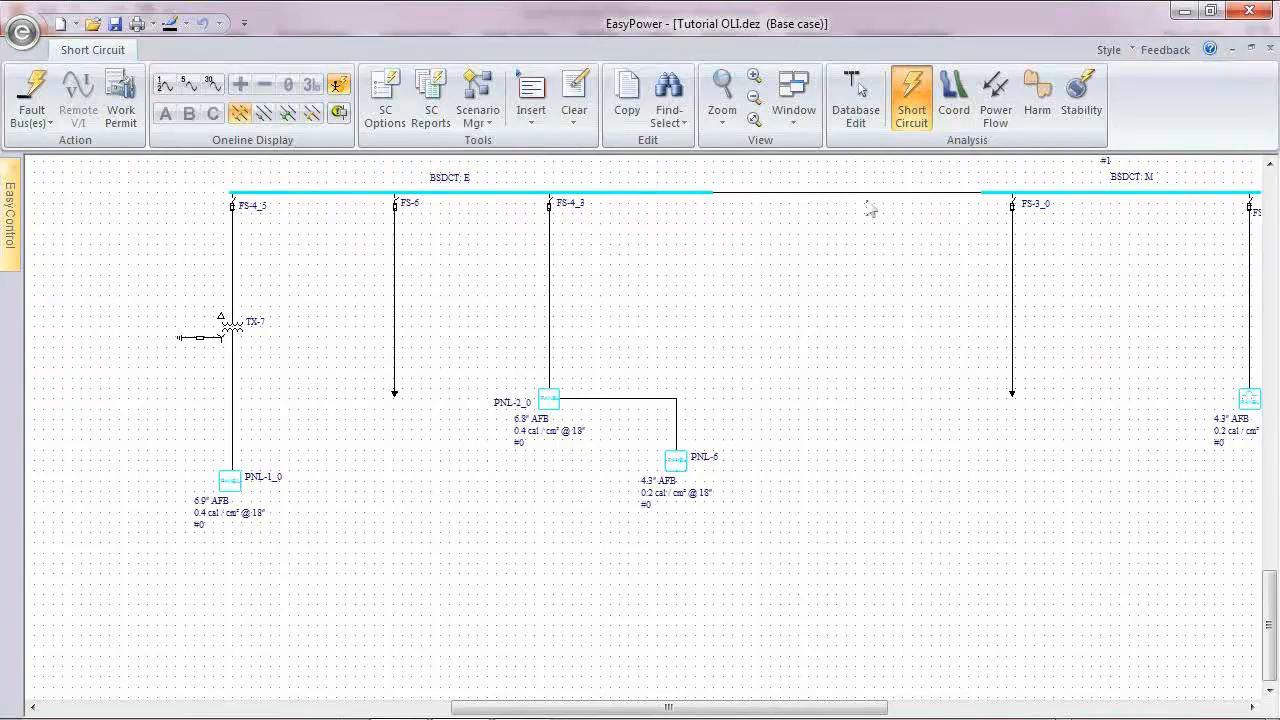
Step: Open the Maintenance named view and move the PNL-EGRESS LIGHTING arc flash results text beneath its panel, clear of the PNL-HT results
{"action": "left_click", "coordinate": [10, 215]}
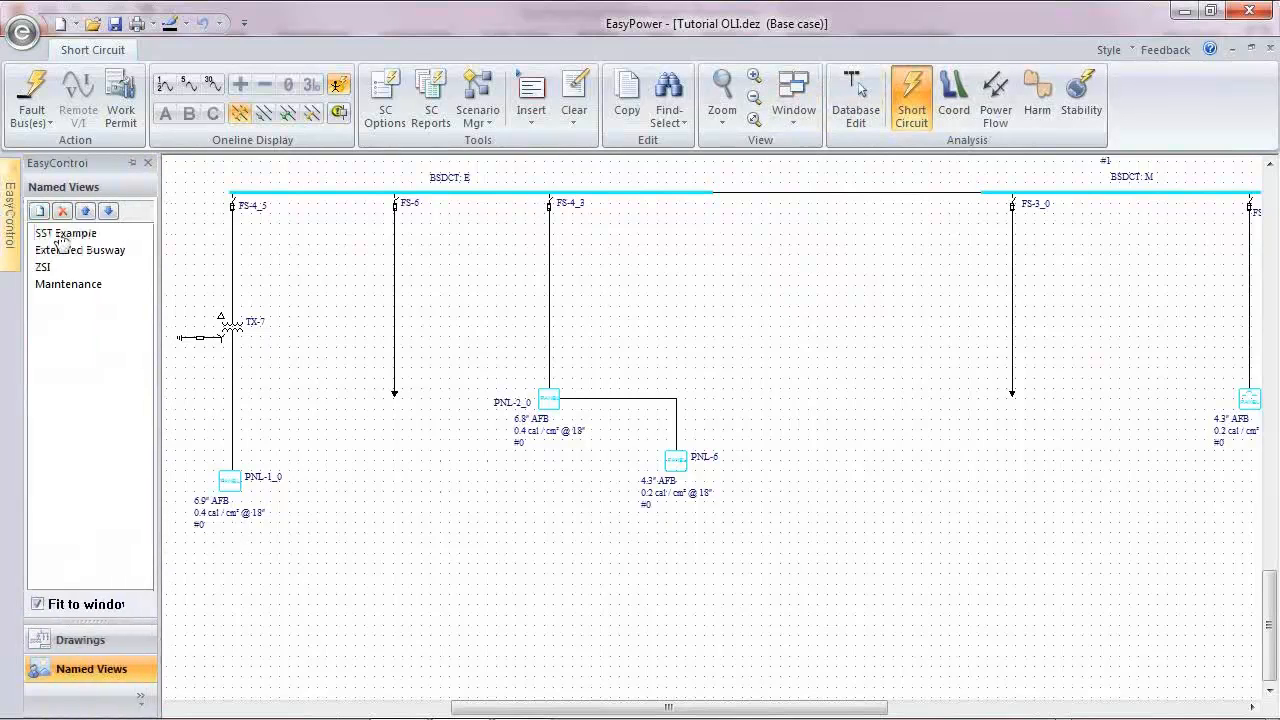
{"action": "left_click", "coordinate": [68, 285]}
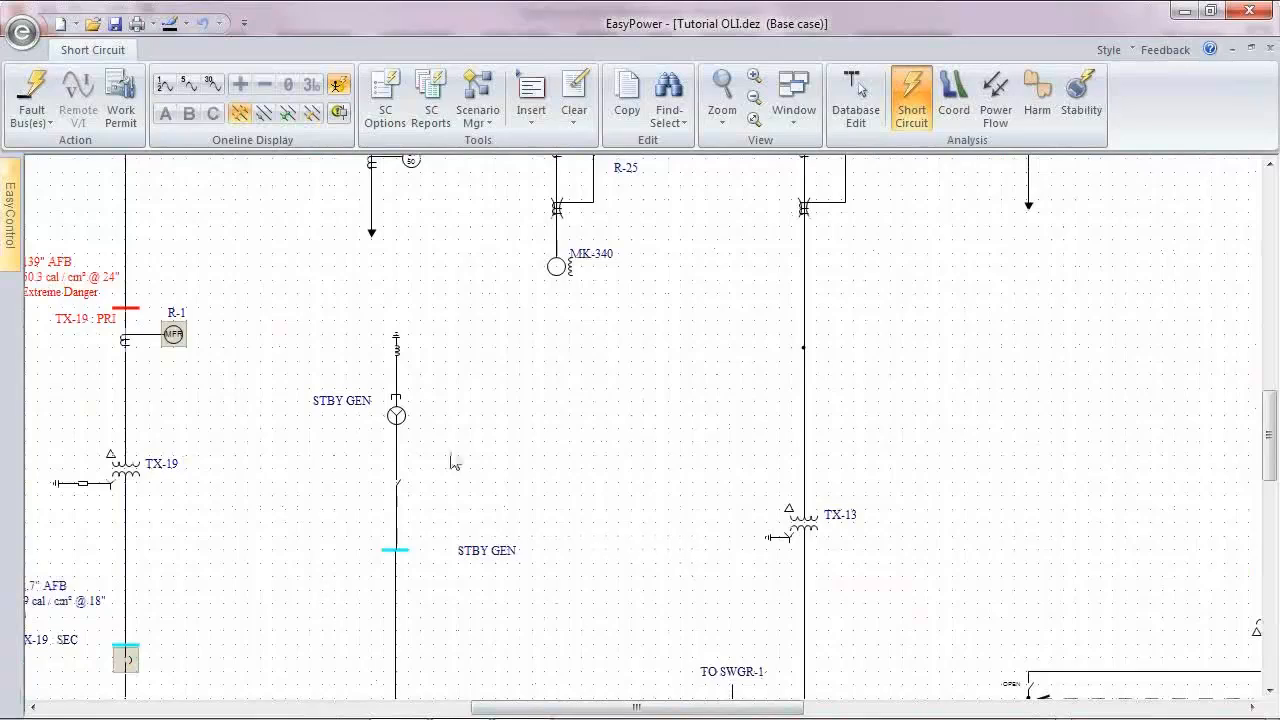
{"action": "scroll", "coordinate": [455, 460], "scroll_direction": "up", "scroll_amount": 1}
{"action": "scroll", "coordinate": [190, 595], "scroll_direction": "down", "scroll_amount": 4}
{"action": "left_click_drag", "start_coordinate": [214, 569], "coordinate": [439, 168]}
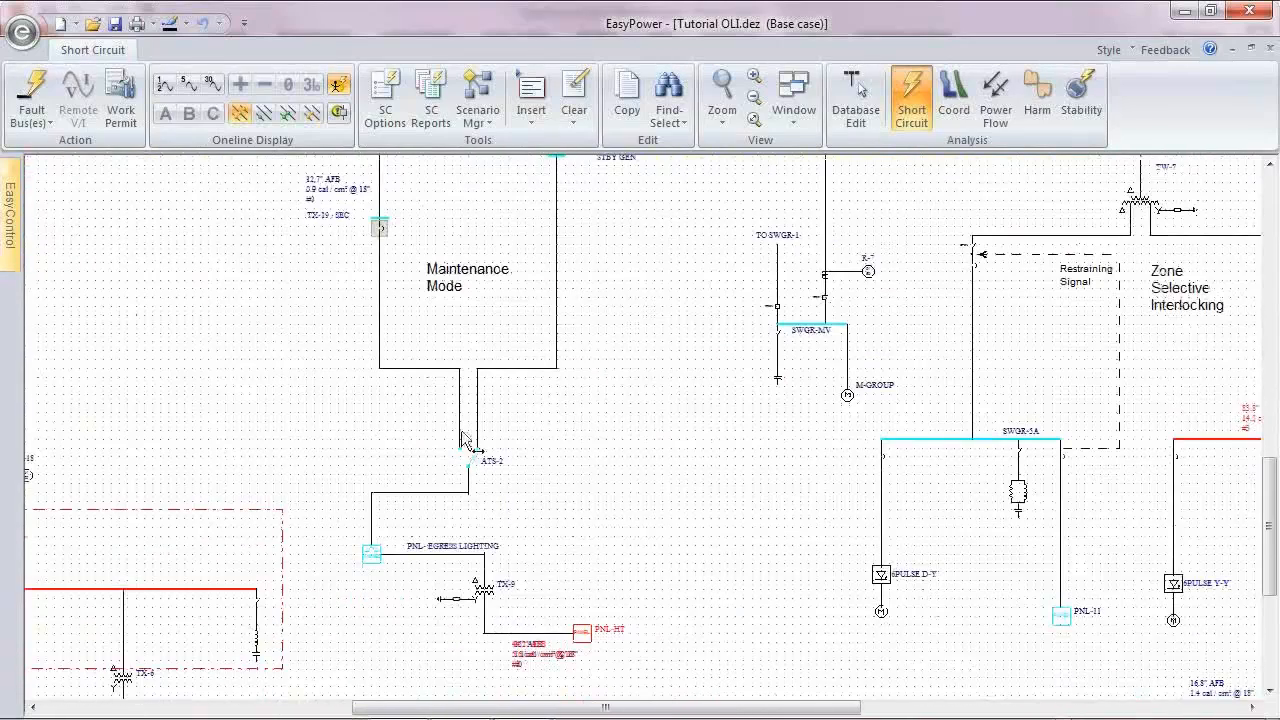
{"action": "left_click_drag", "start_coordinate": [522, 652], "coordinate": [375, 580]}
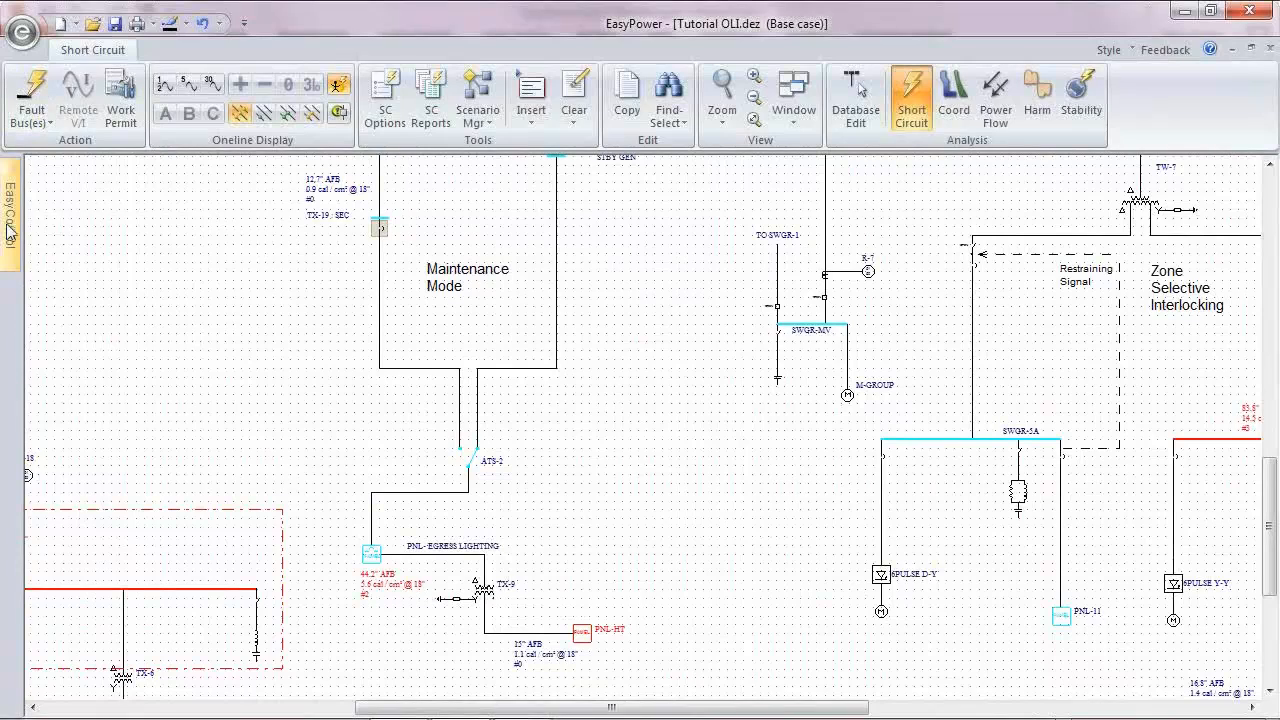
Step: Leave Short Circuit focus and return to Database Edit without saving the temporary changes
{"action": "mouse_move", "coordinate": [10, 232]}
{"action": "left_click_drag", "start_coordinate": [436, 513], "coordinate": [586, 684]}
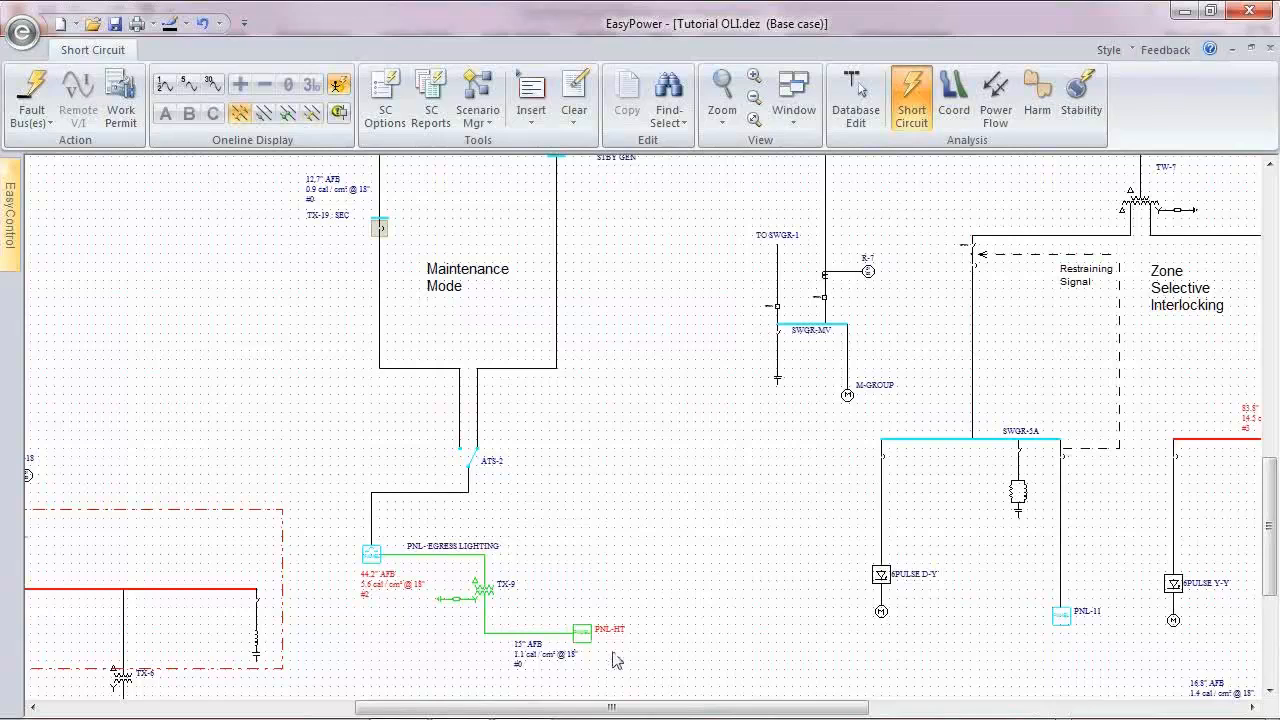
{"action": "left_click", "coordinate": [574, 491]}
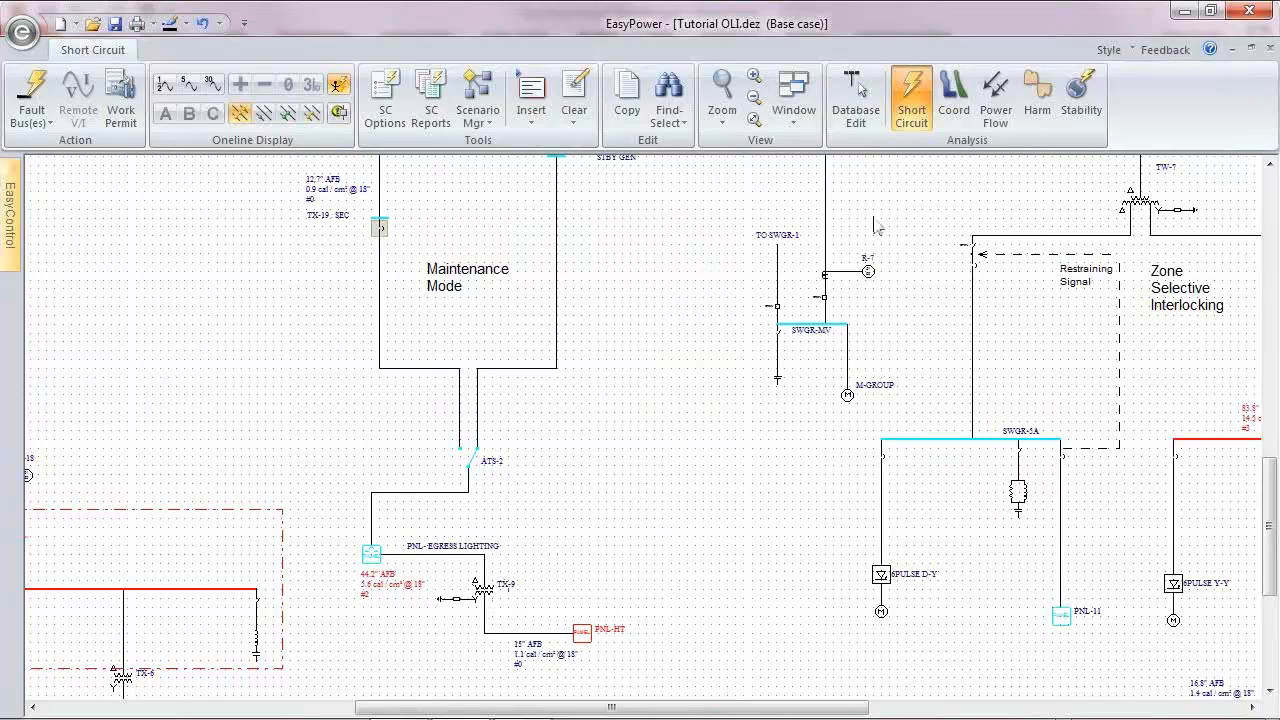
{"action": "left_click", "coordinate": [855, 100]}
{"action": "left_click", "coordinate": [620, 422]}
Step: Try to delete transformer TX-9, panel PNL-HT and their connecting lines from the Main One-line
{"action": "left_click_drag", "start_coordinate": [446, 531], "coordinate": [660, 652]}
{"action": "key", "text": "Delete"}
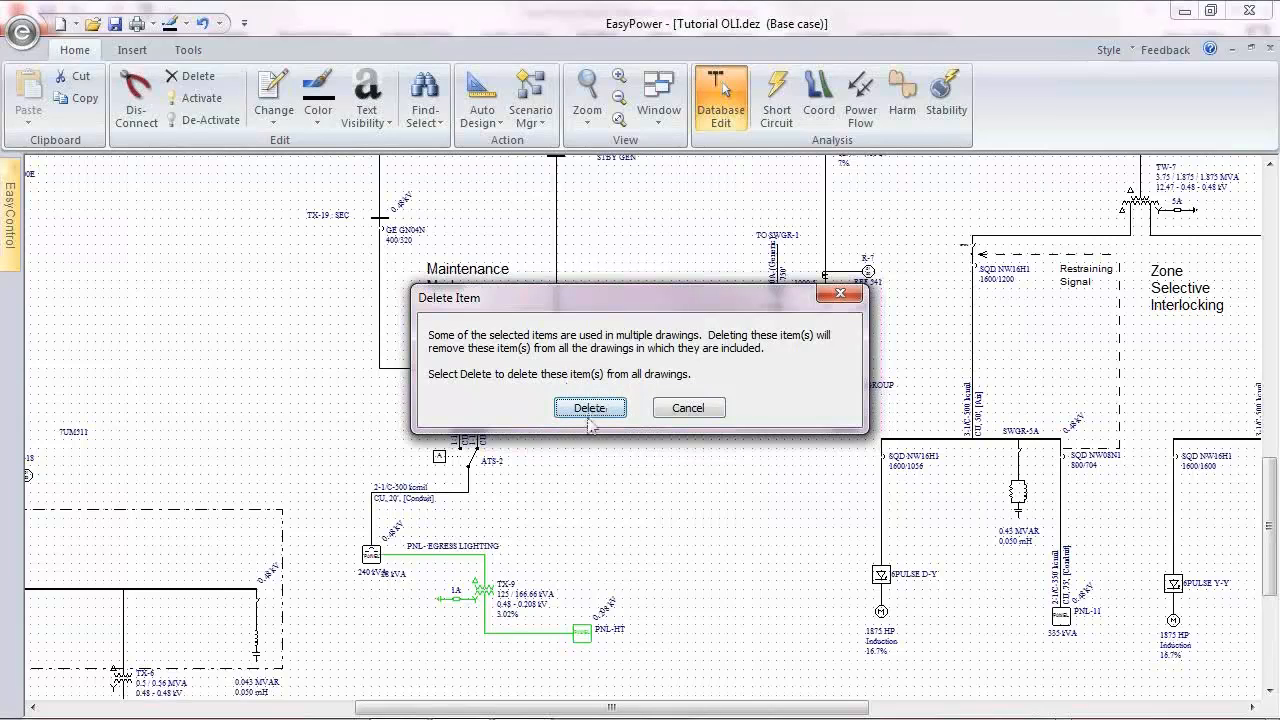
{"action": "left_click", "coordinate": [720, 410]}
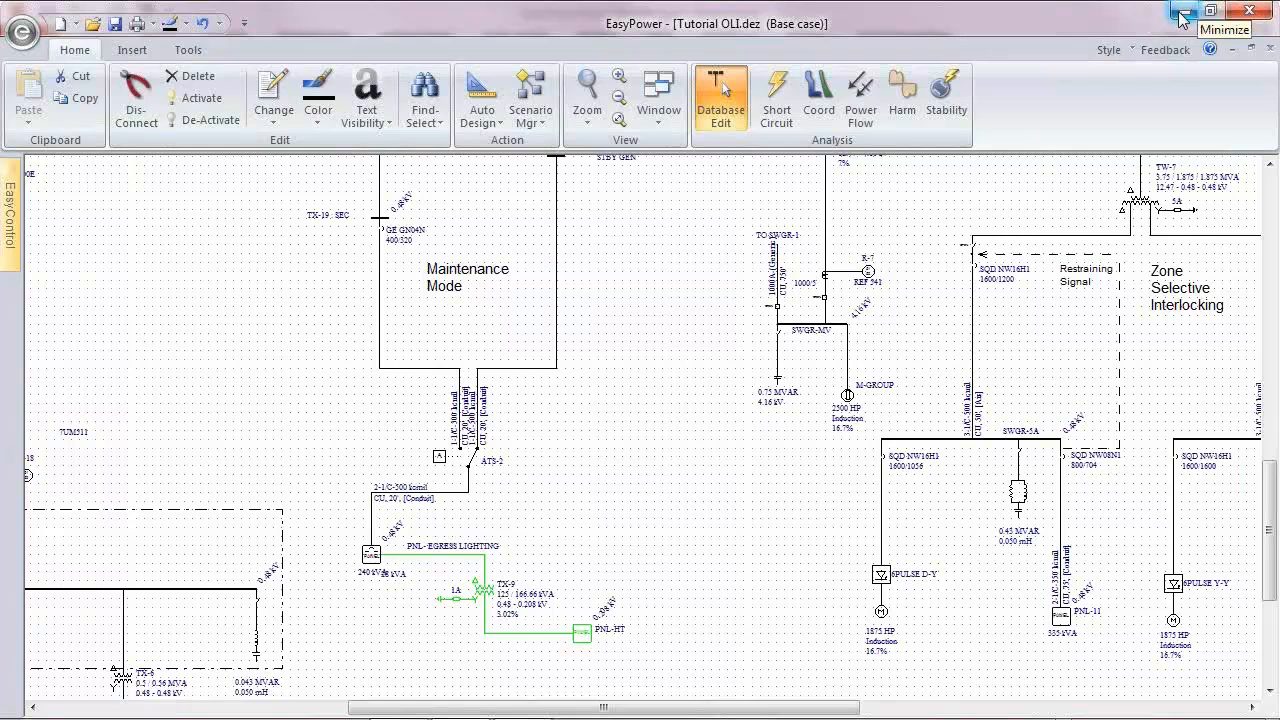
Step: Close the program without saving the changes to Tutorial OLI.dez
{"action": "left_click", "coordinate": [1250, 14]}
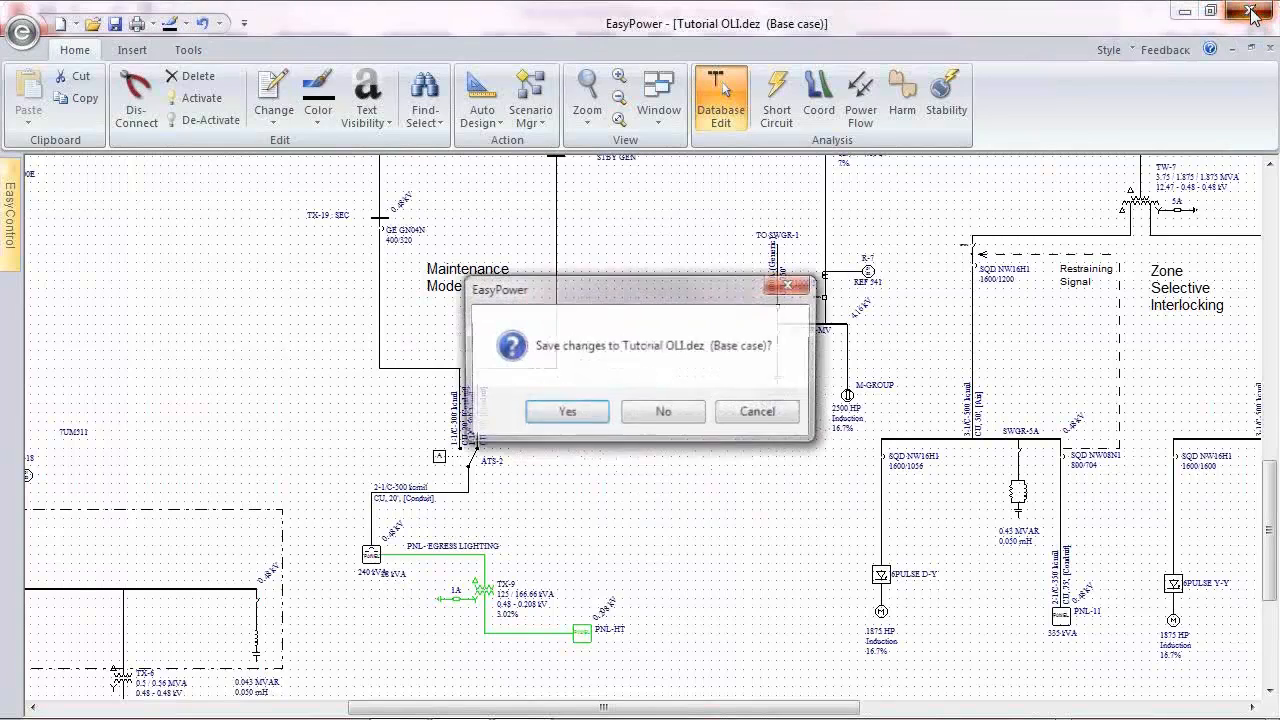
{"action": "left_click", "coordinate": [662, 413]}
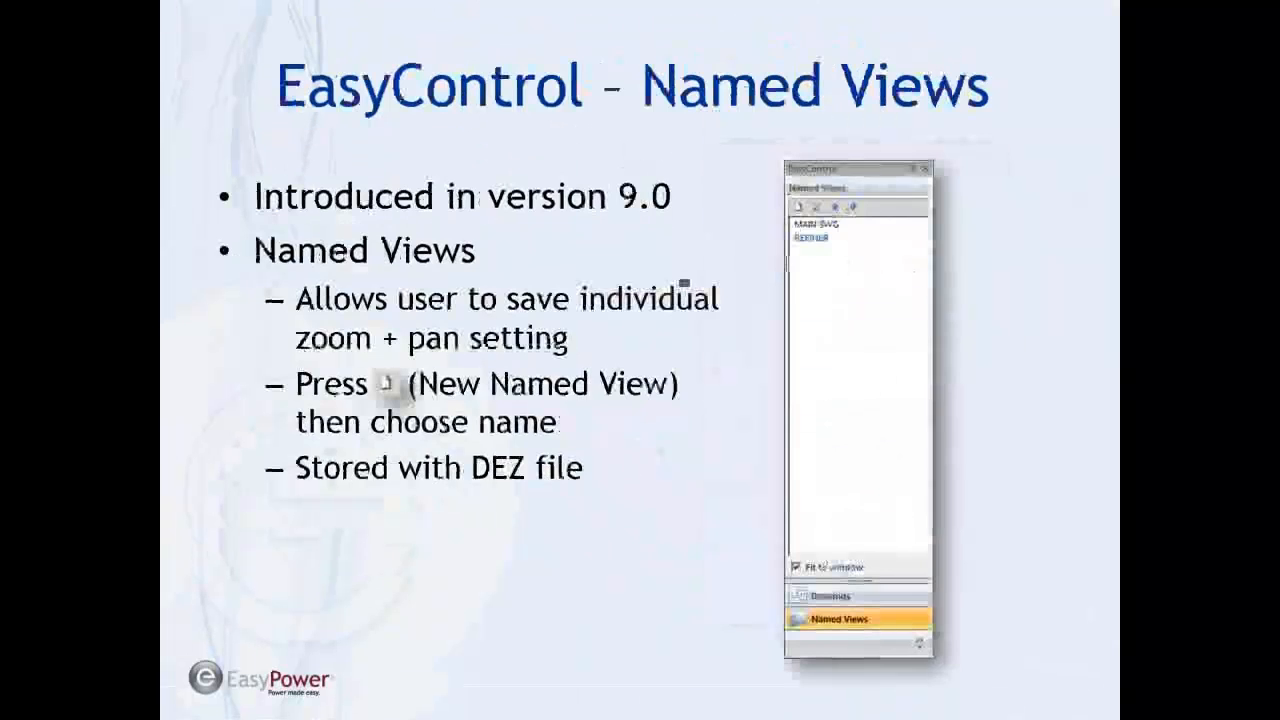